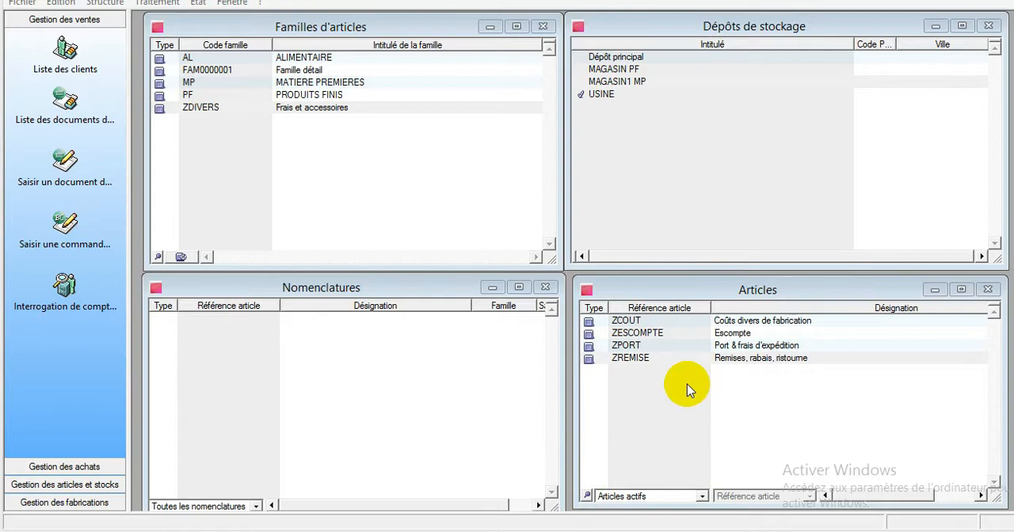
# - Switch to the Excel production sheet, check the first stage "1- UNE FICHE STANDARD", and return to the commercial management program
pyautogui.click(492, 531)
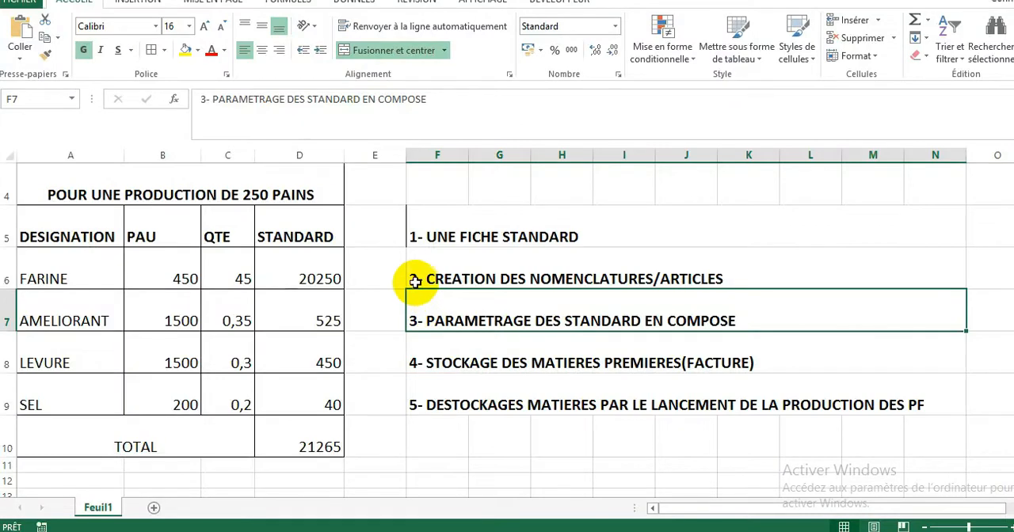
pyautogui.click(468, 232)
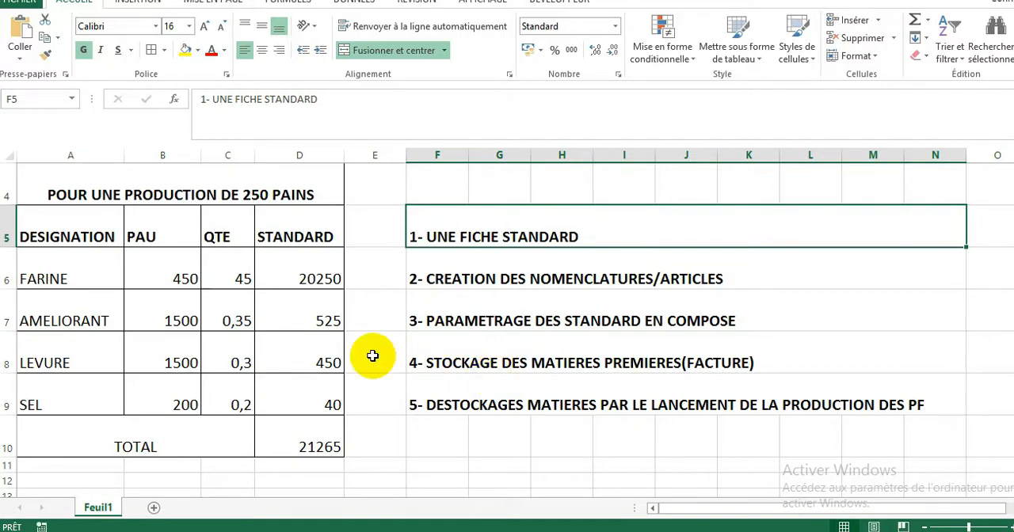
pyautogui.hotkey('alt', 'Tab')
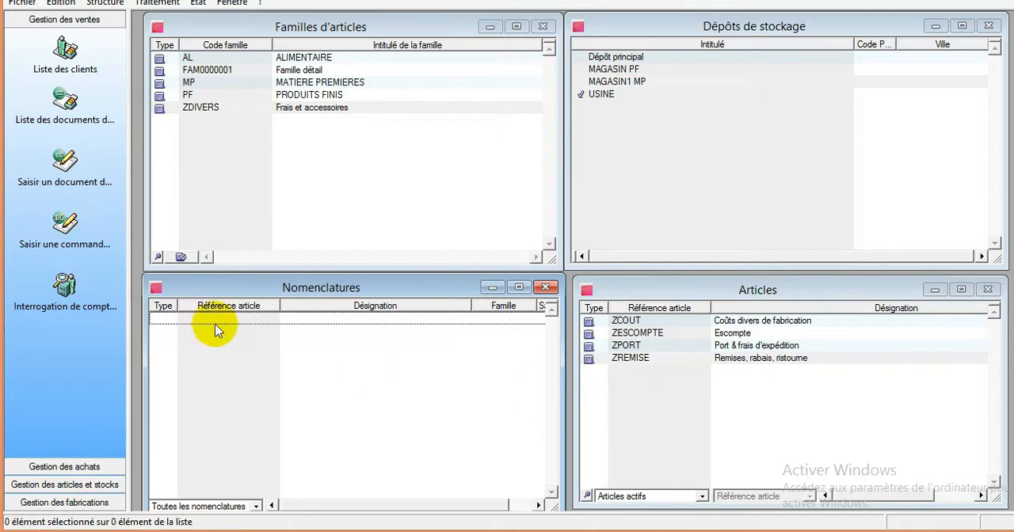
pyautogui.click(243, 361)
pyautogui.rightClick(243, 360)
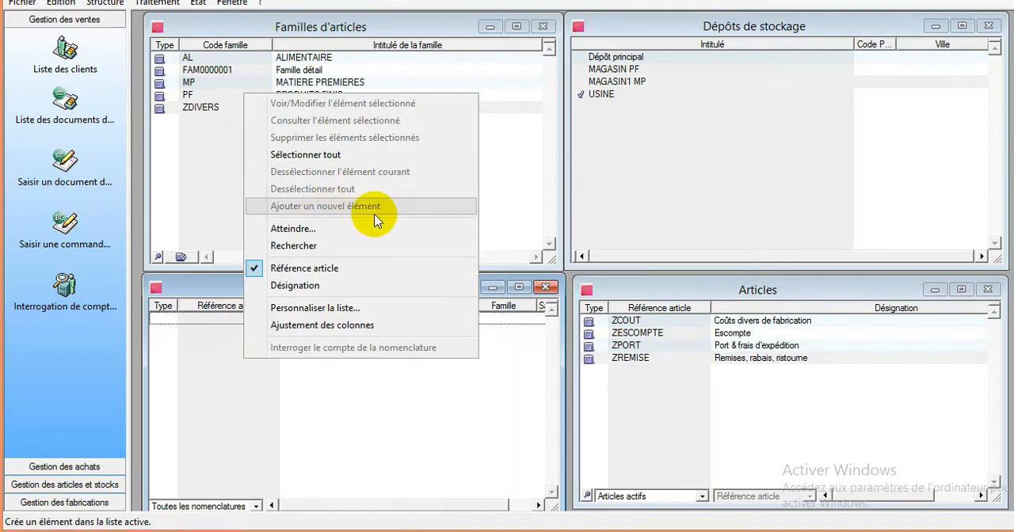
pyautogui.click(400, 422)
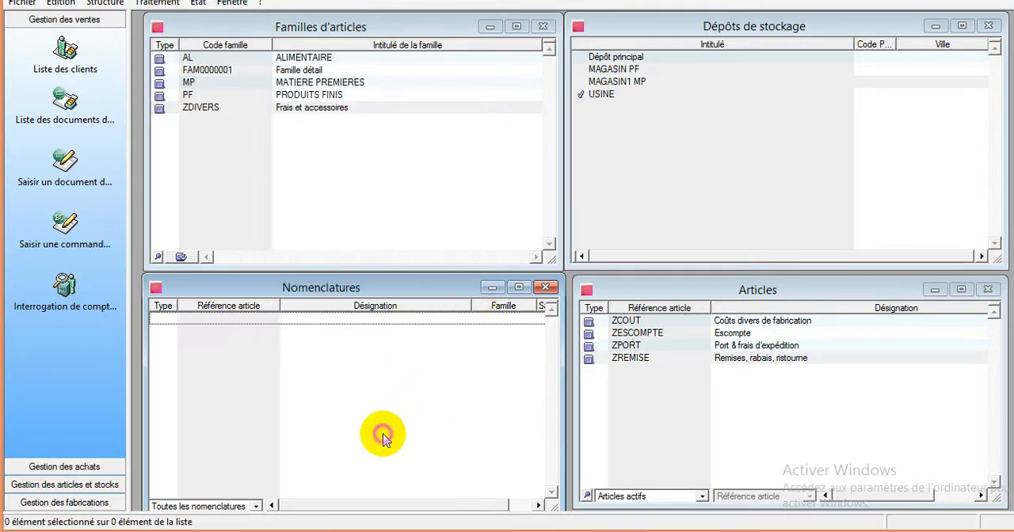
# - Add a new element to the Articles list and give it the reference MP001
pyautogui.click(697, 388)
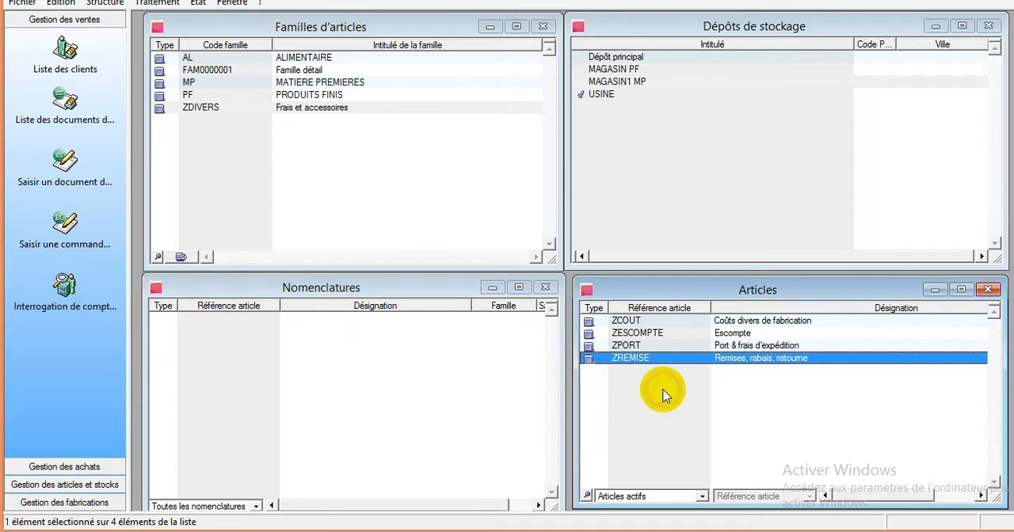
pyautogui.rightClick(664, 396)
pyautogui.click(651, 388)
pyautogui.rightClick(649, 396)
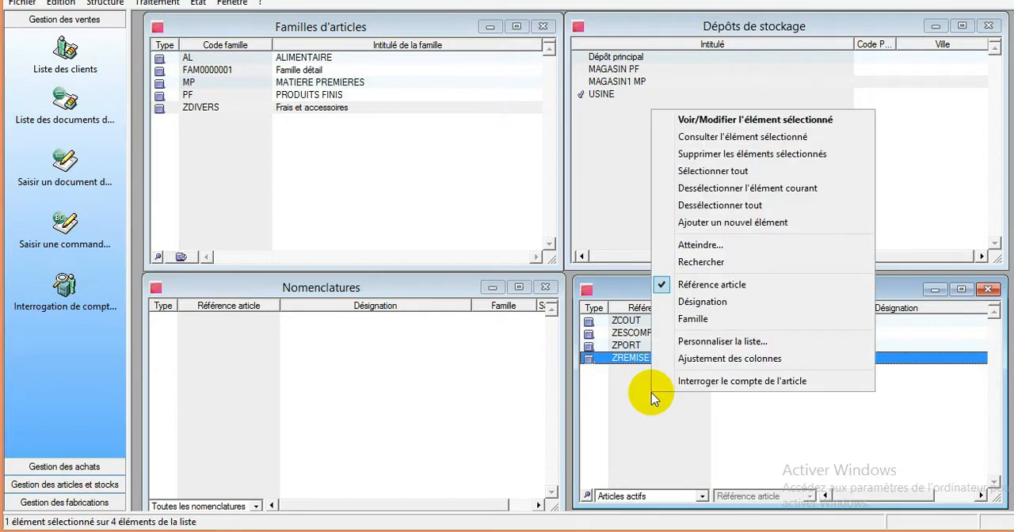
pyautogui.click(740, 225)
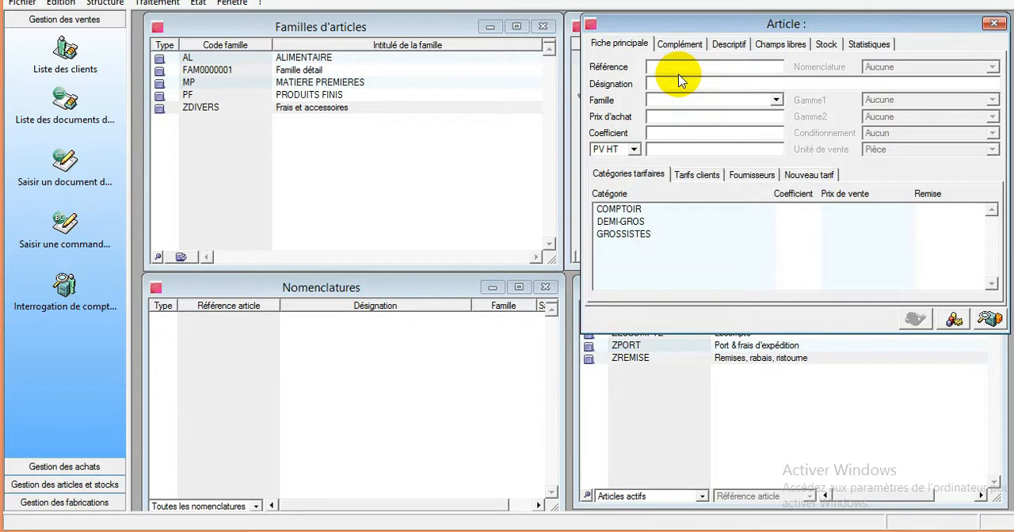
pyautogui.write('MP')
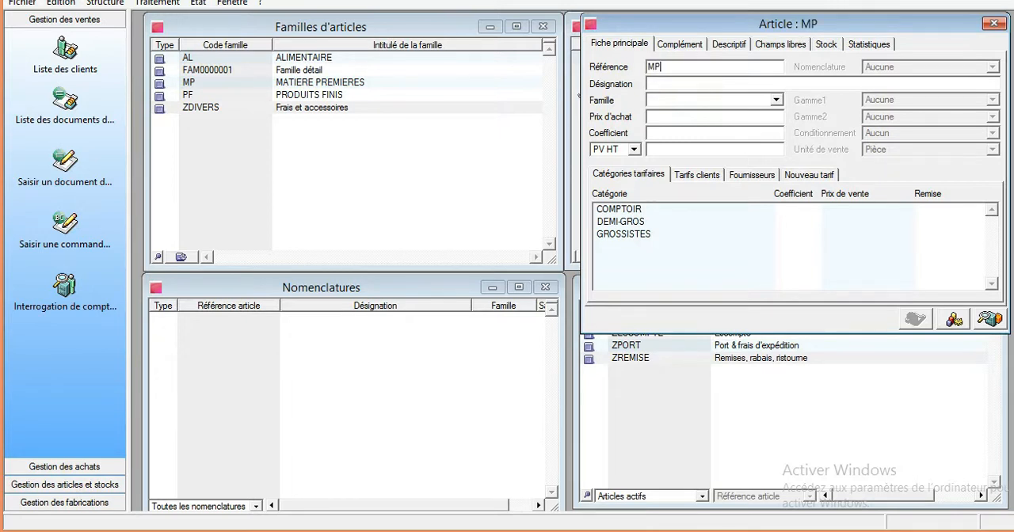
pyautogui.write('001')
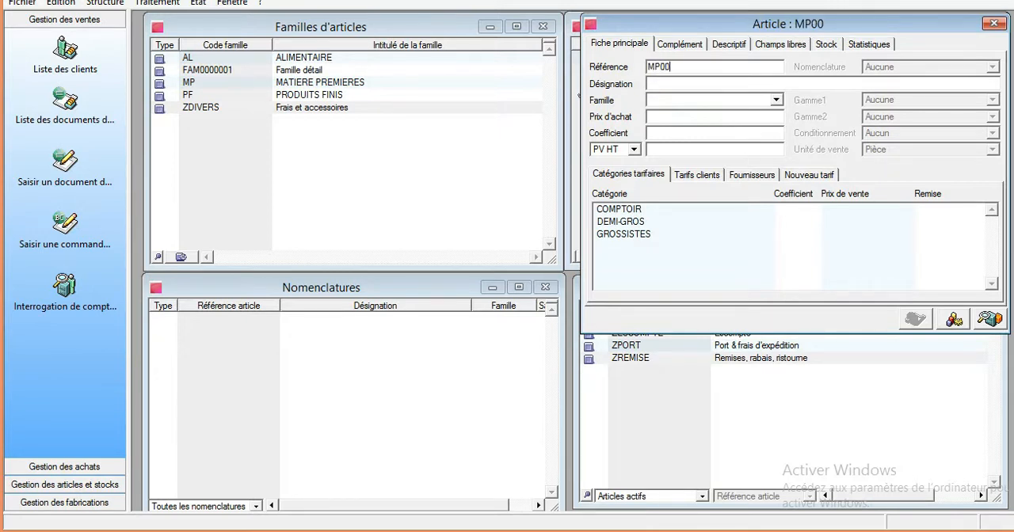
# - Enter "MP FARINE" as the designation of article MP001
pyautogui.click(702, 81)
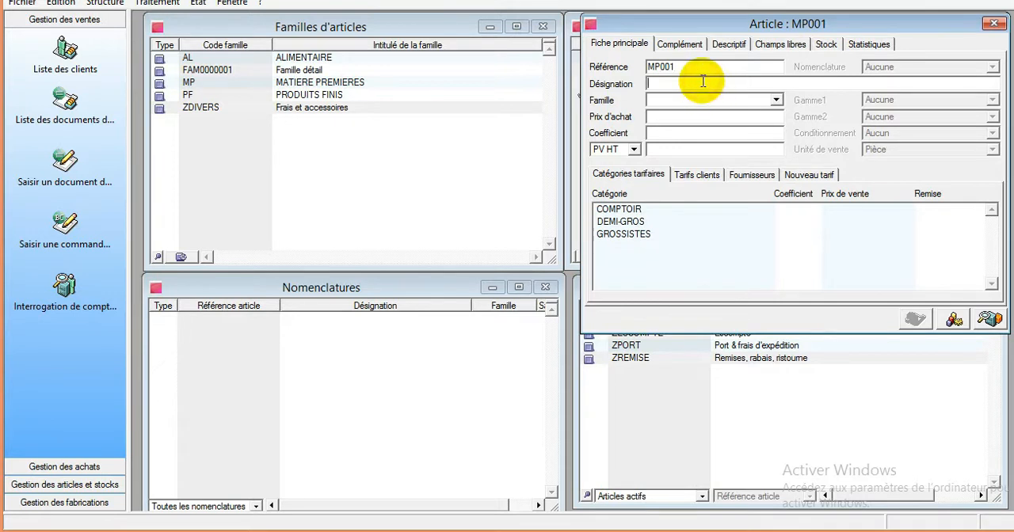
pyautogui.write('MP ')
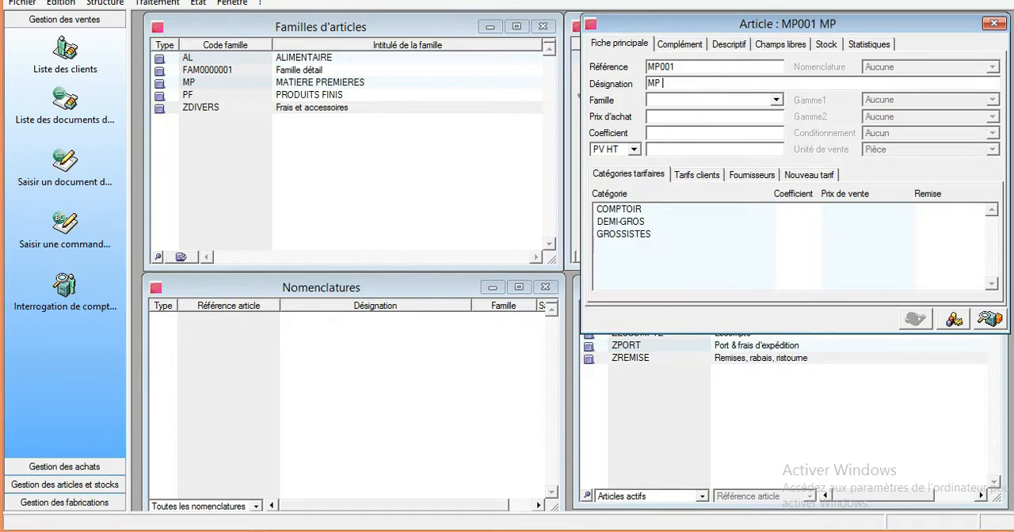
pyautogui.write('fz')
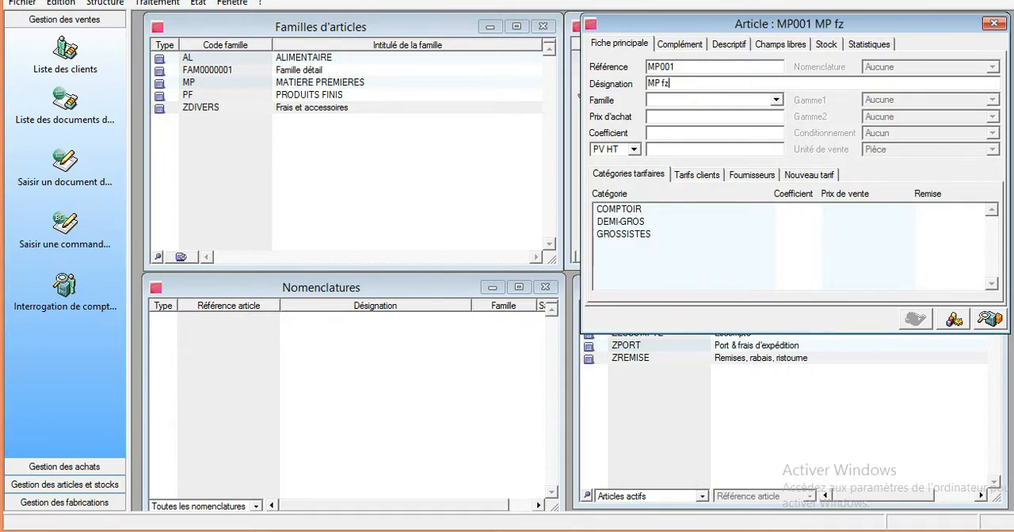
pyautogui.press('BackSpace')
pyautogui.press('BackSpace')
pyautogui.write('FA')
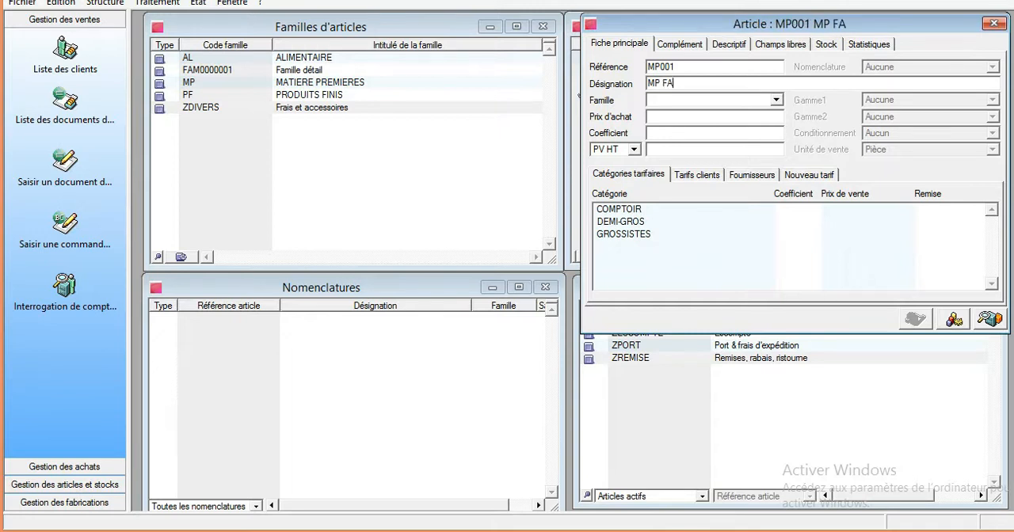
pyautogui.write('RINE')
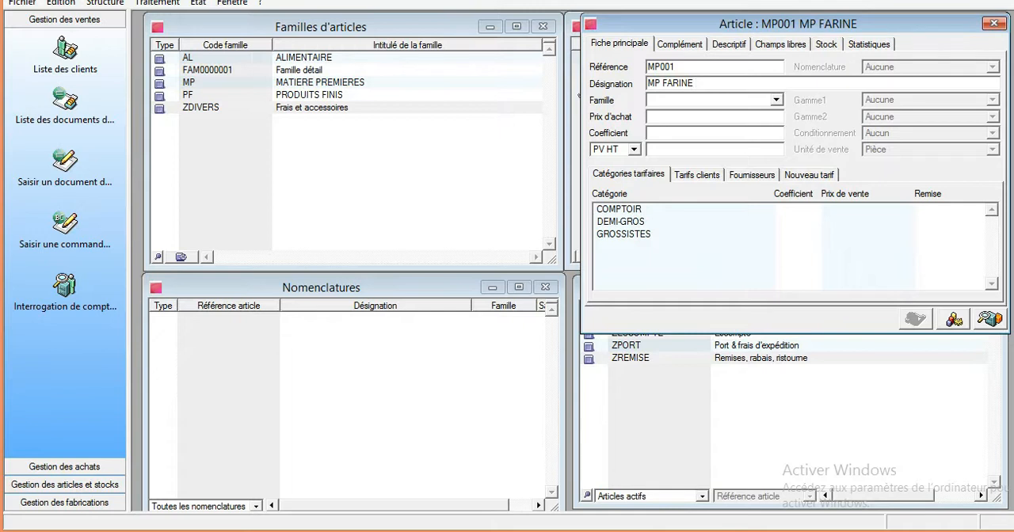
# - Assign article MP001 to the MP family and set its purchase price to 400
pyautogui.click(686, 99)
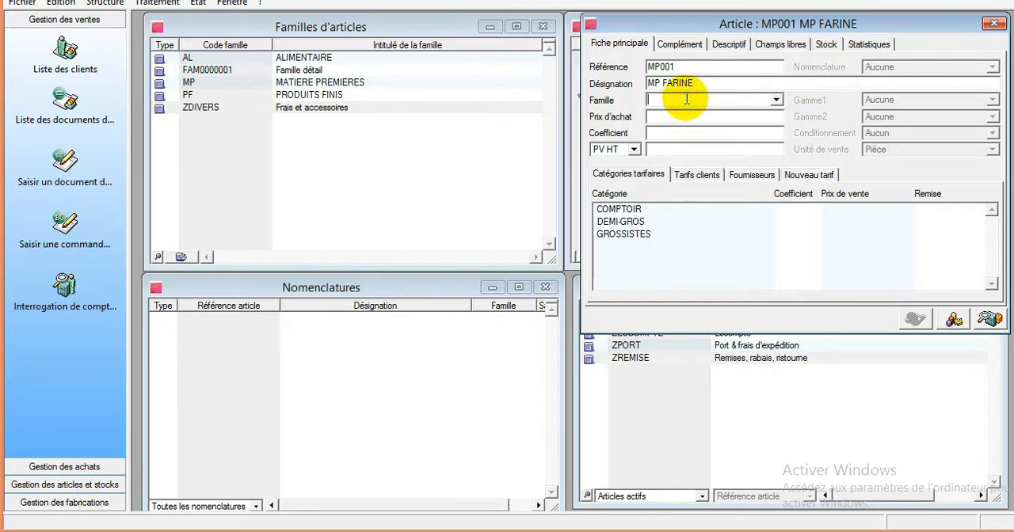
pyautogui.write('MP')
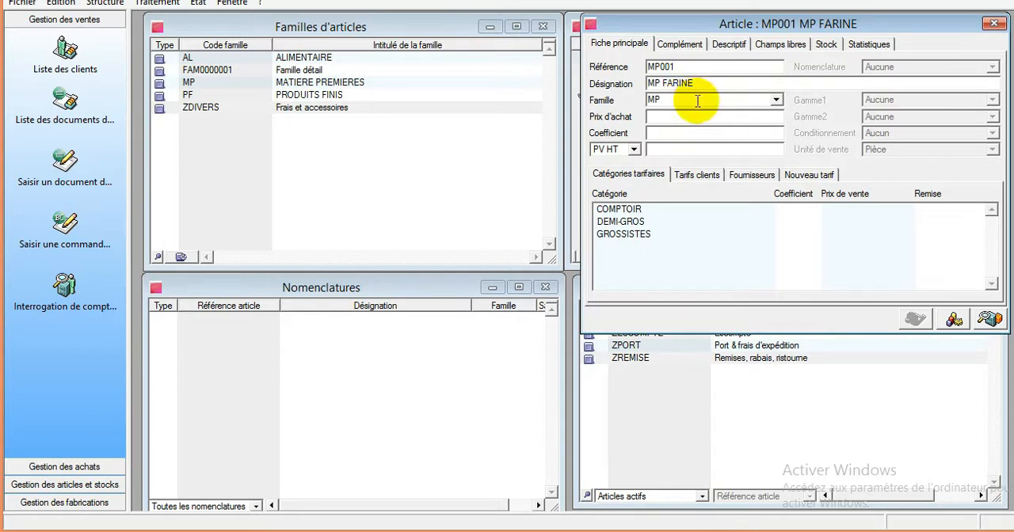
pyautogui.click(678, 117)
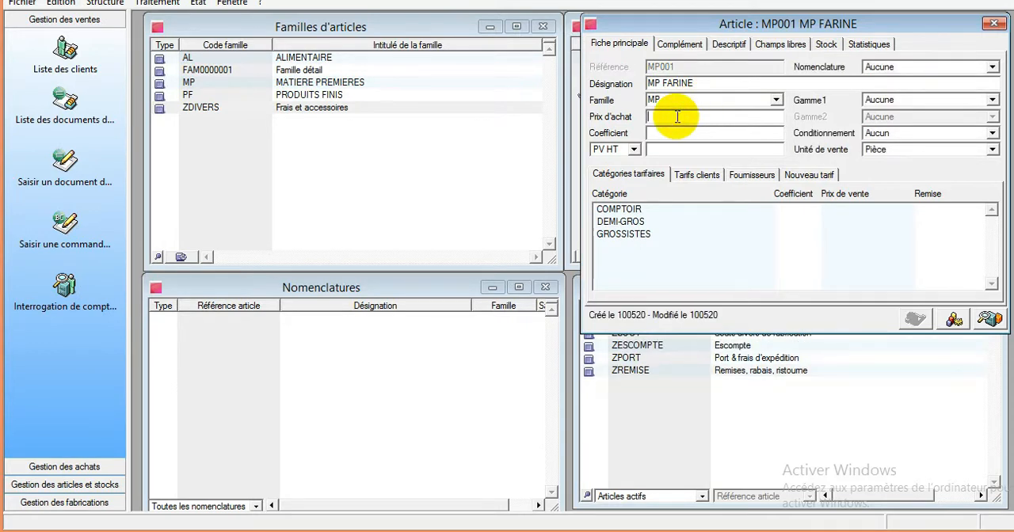
pyautogui.write('400')
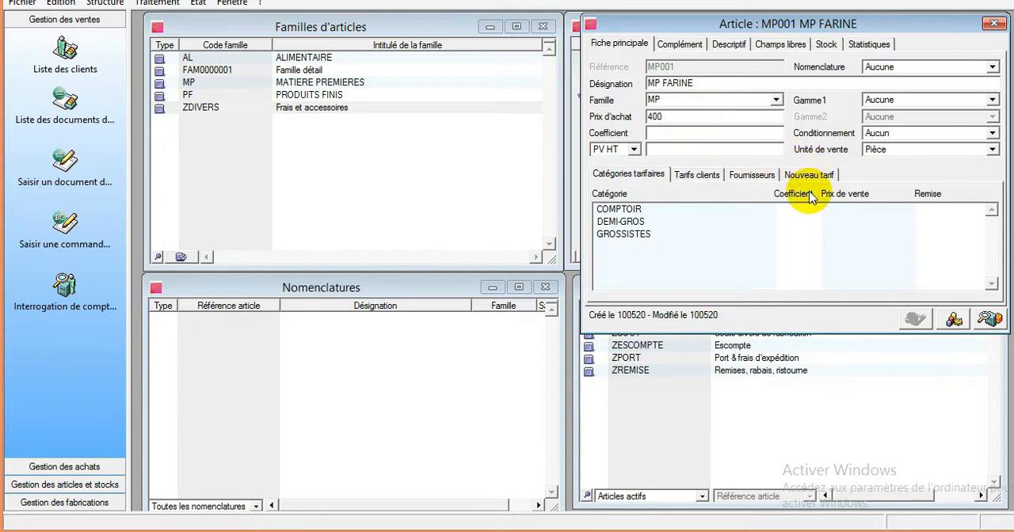
pyautogui.click(720, 148)
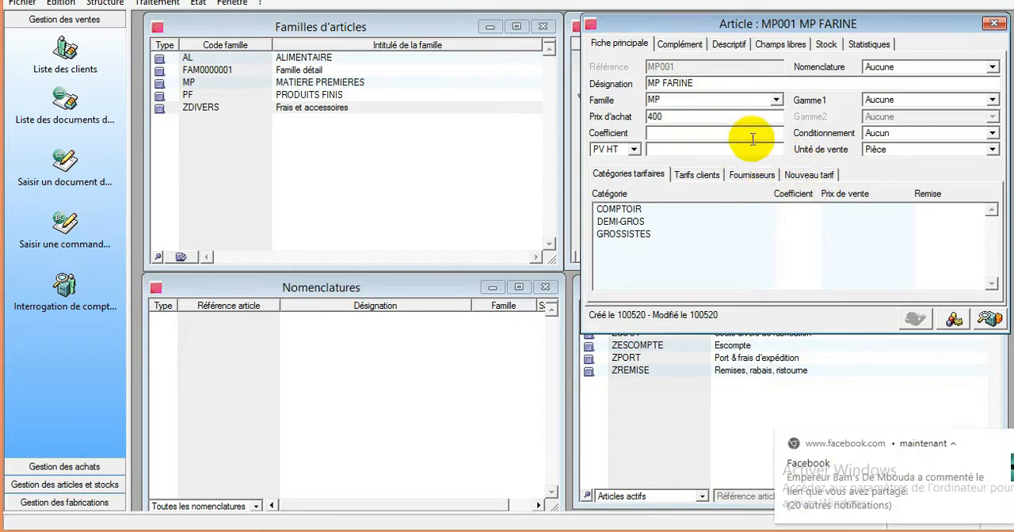
# - Review the descriptive and complementary details of article MP001, and close its record
pyautogui.click(728, 44)
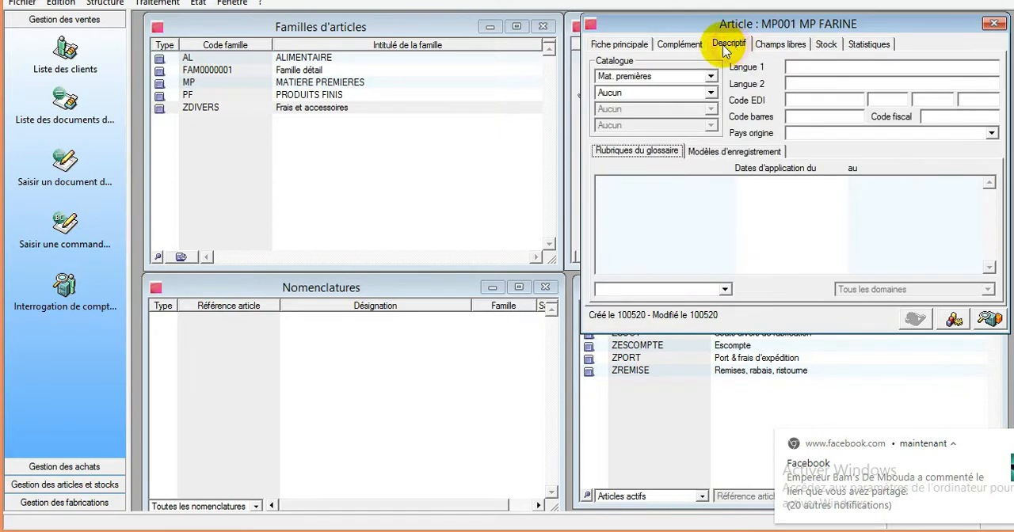
pyautogui.click(677, 45)
pyautogui.click(630, 44)
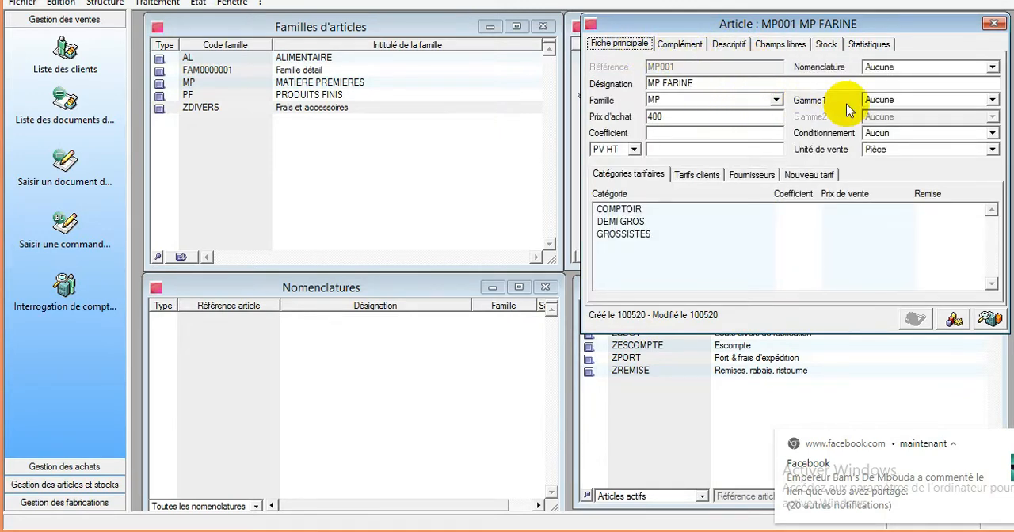
pyautogui.click(993, 25)
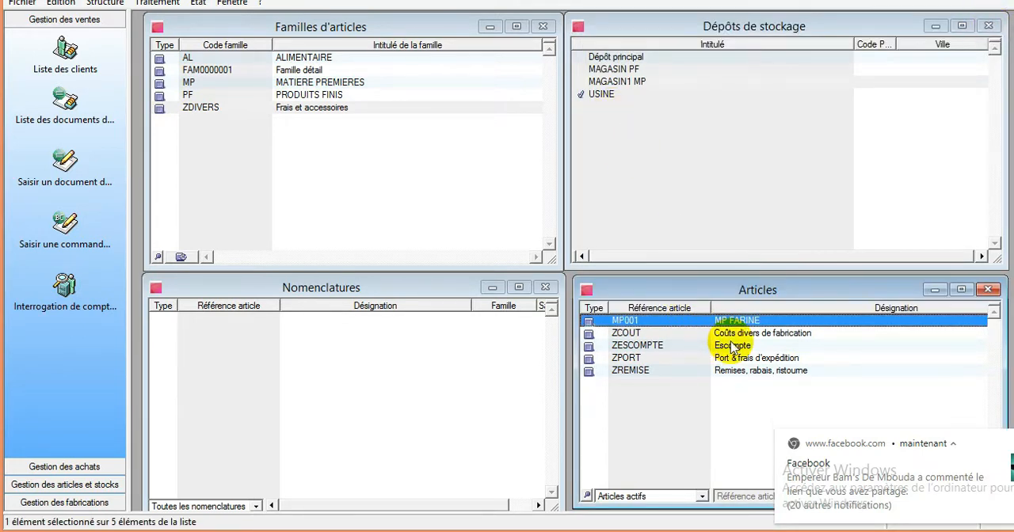
# - Reopen article MP001 and set its nomenclature type to Fabrication
pyautogui.doubleClick(678, 329)
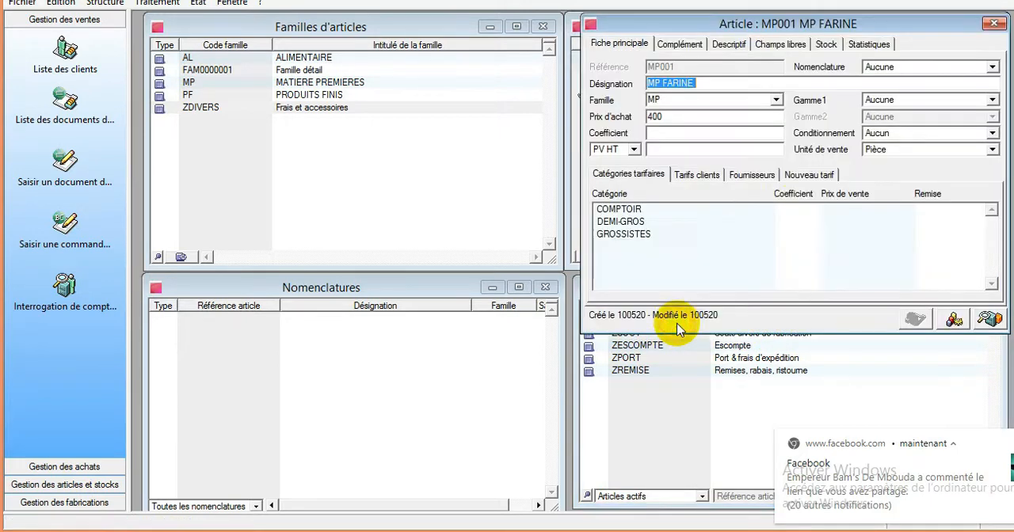
pyautogui.click(888, 70)
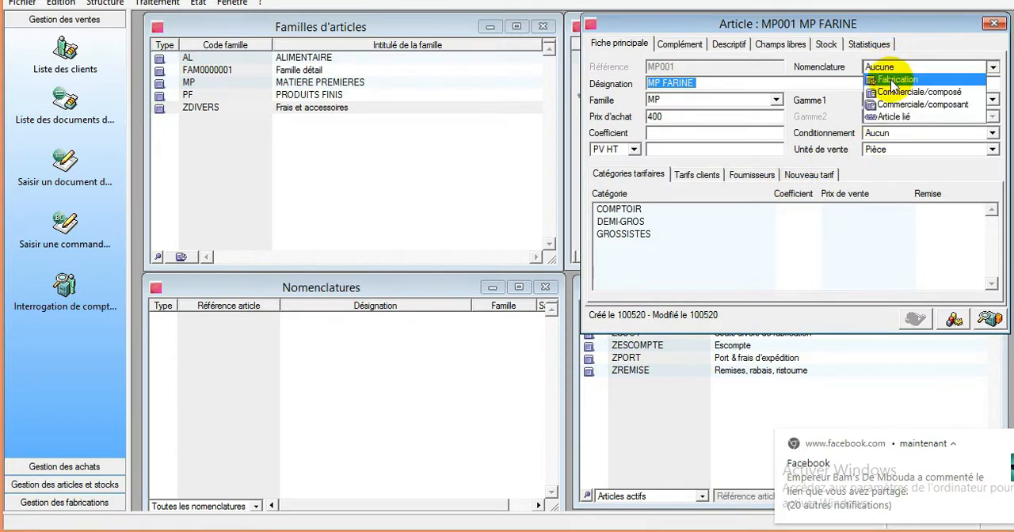
pyautogui.click(892, 80)
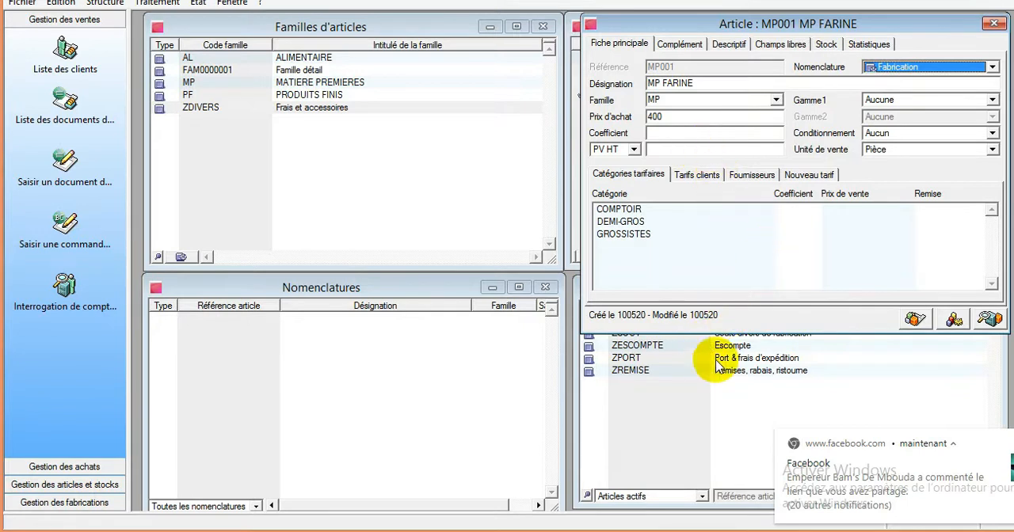
pyautogui.click(659, 408)
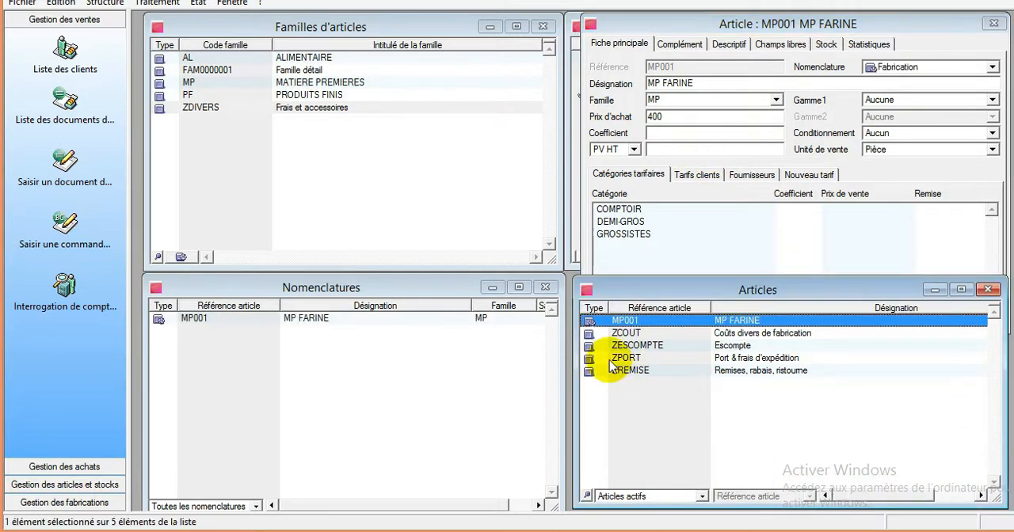
# - Open the MP FARINE entry in the Nomenclatures list
pyautogui.click(311, 317)
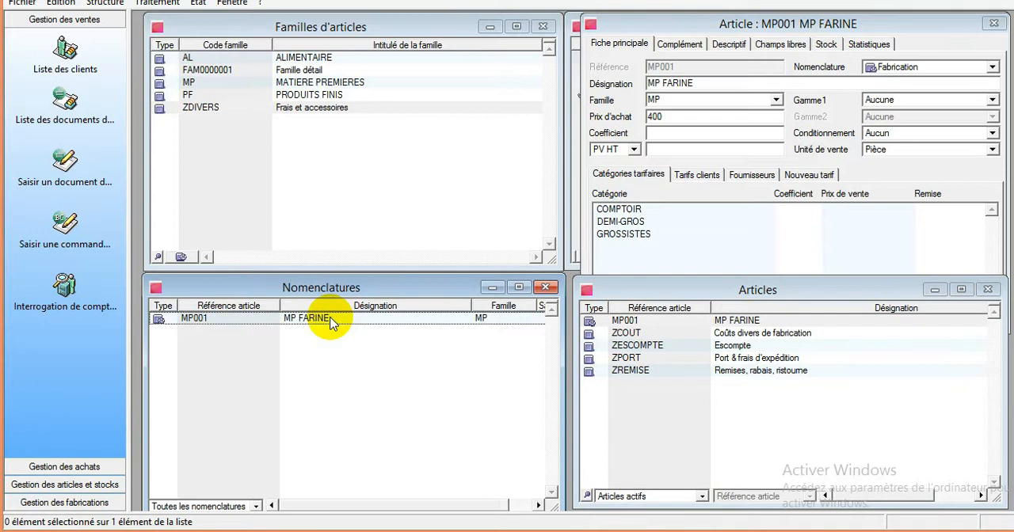
pyautogui.click(331, 320)
pyautogui.doubleClick(331, 321)
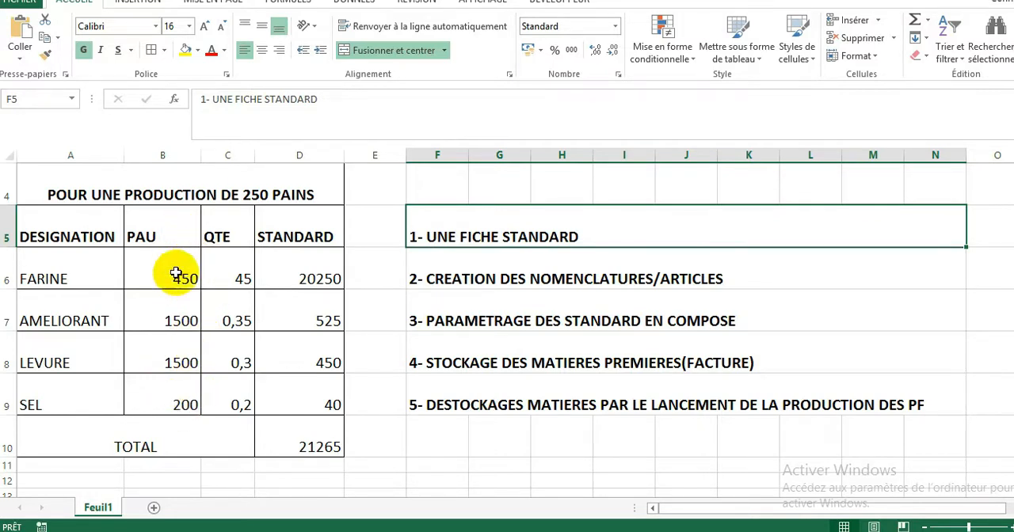
# - Examine the FARINE row's unit price, quantity and standard cost, and the 250-bread production heading in the Excel sheet
pyautogui.click(232, 274)
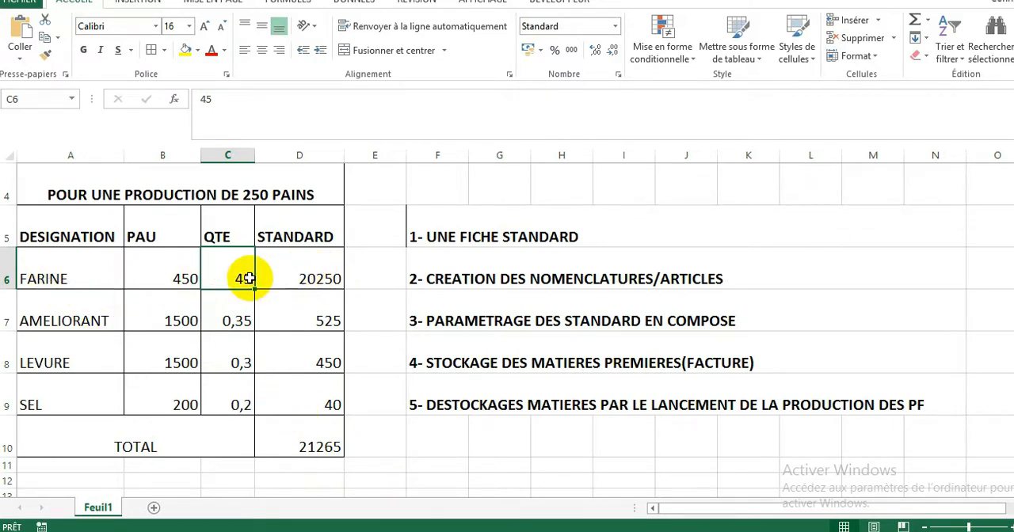
pyautogui.moveTo(45, 265); pyautogui.dragTo(297, 265)
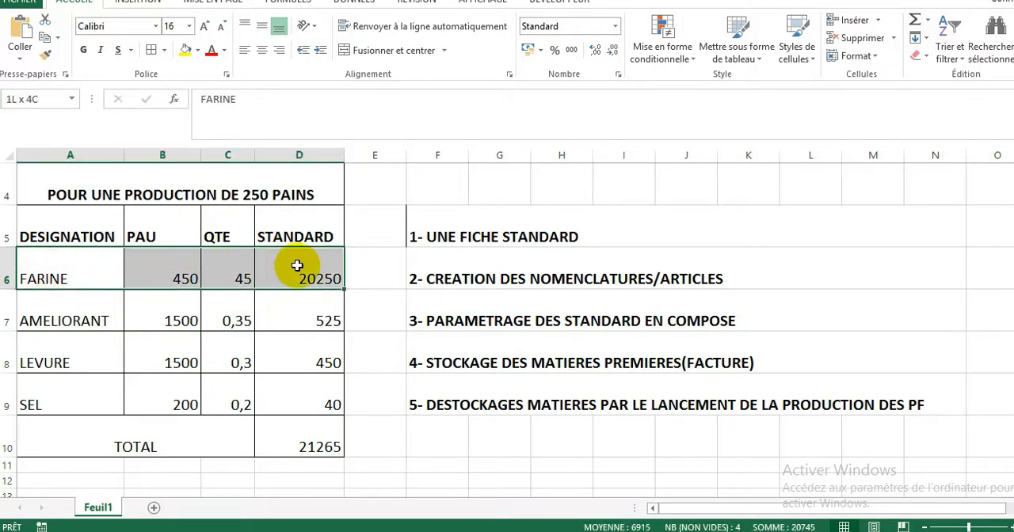
pyautogui.click(55, 319)
pyautogui.moveTo(47, 278); pyautogui.dragTo(284, 276)
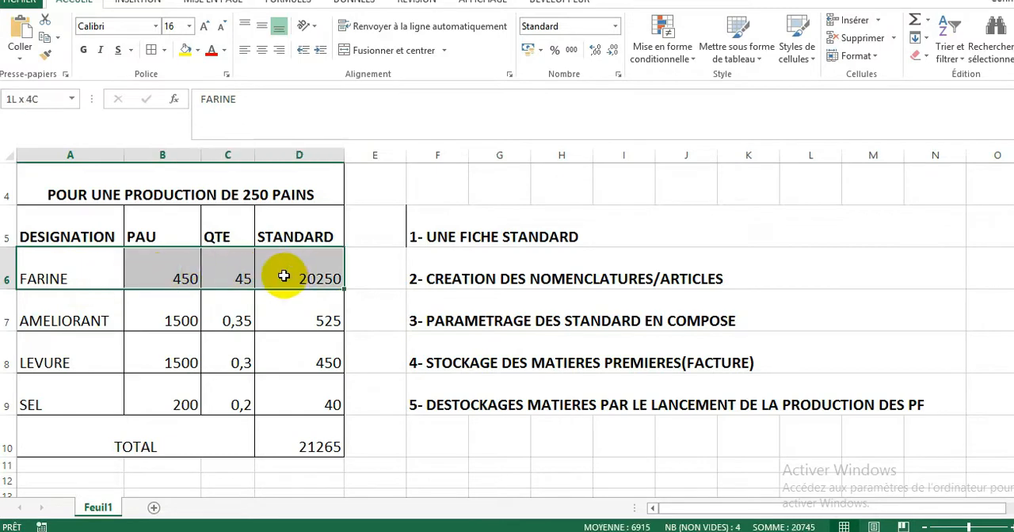
pyautogui.click(262, 197)
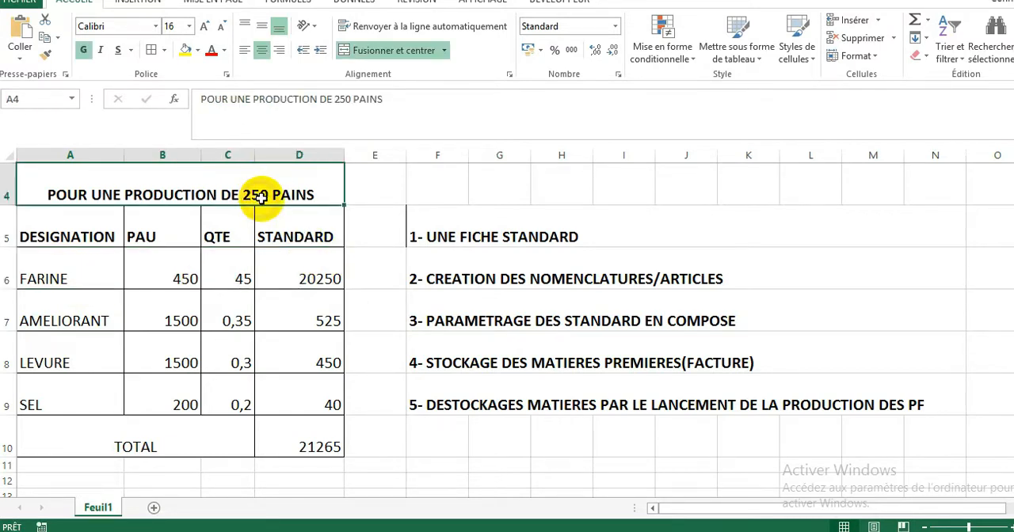
pyautogui.click(46, 254)
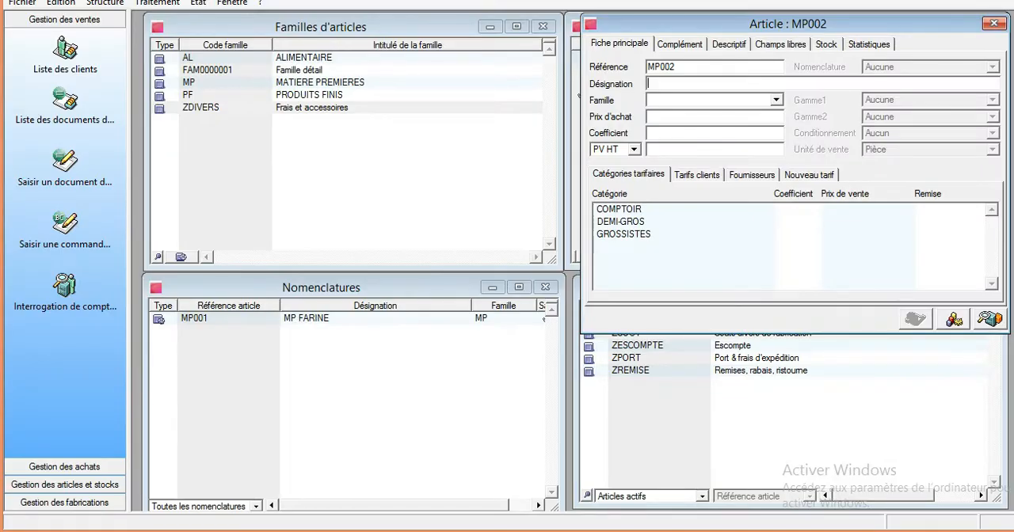
# - Enter the designation MP AMELIORANT for article MP002 and assign it to the MP family
pyautogui.write('Mp')
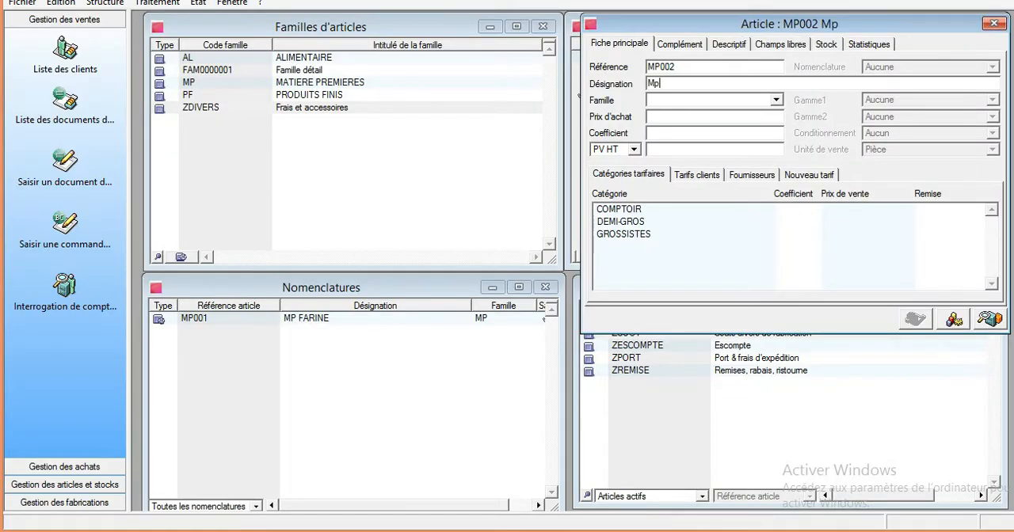
pyautogui.press('BackSpace')
pyautogui.press('BackSpace')
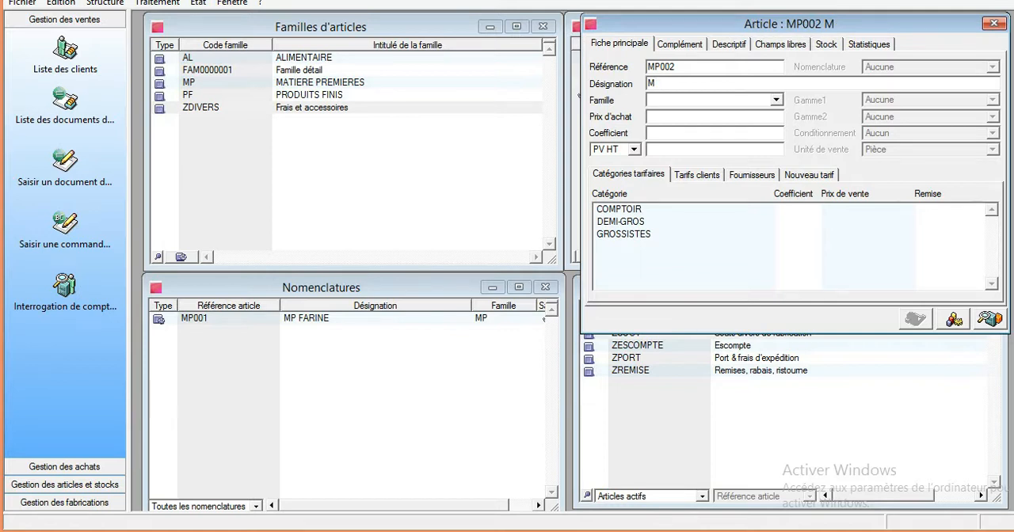
pyautogui.write('P A')
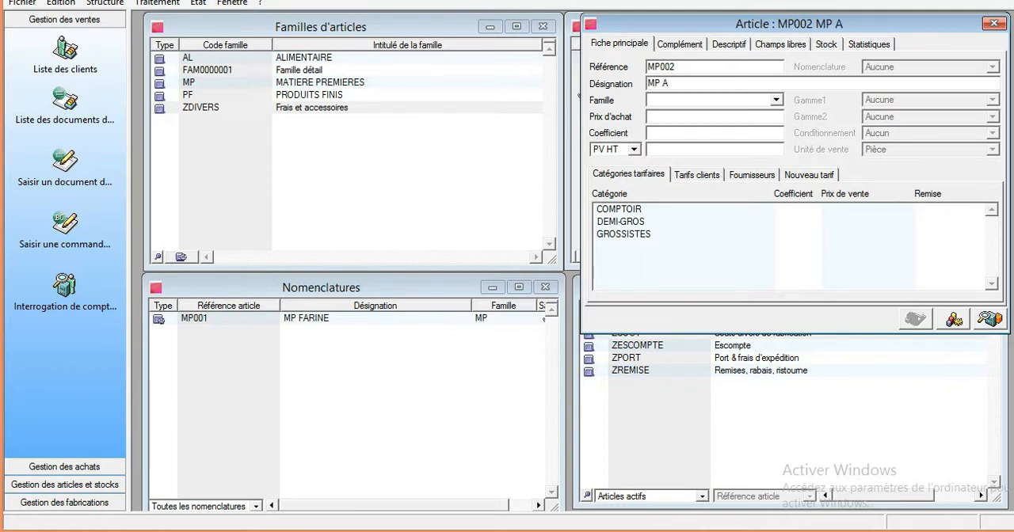
pyautogui.write('MELIORANT')
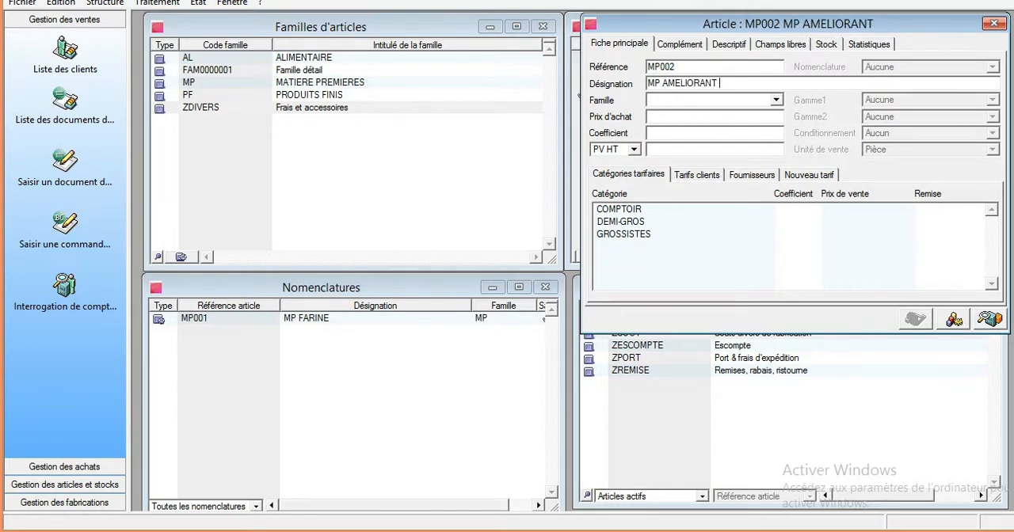
pyautogui.click(728, 100)
pyautogui.write('MP')
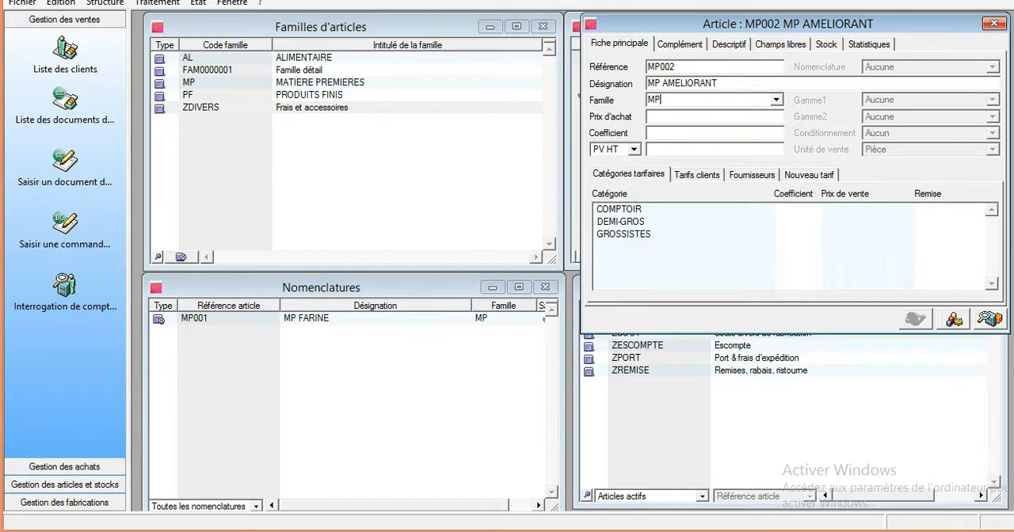
# - Set the purchase price of article MP002 to 1500
pyautogui.click(686, 118)
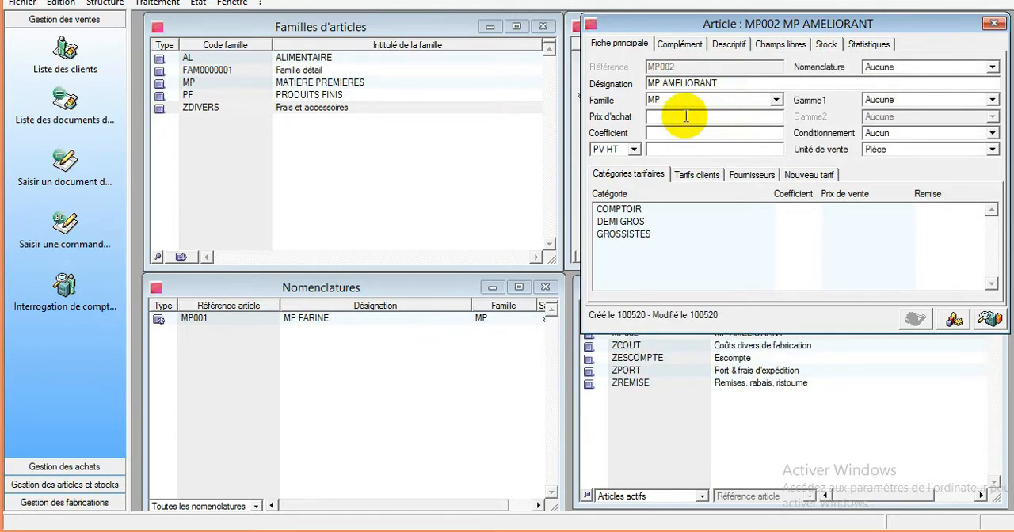
pyautogui.write('450')
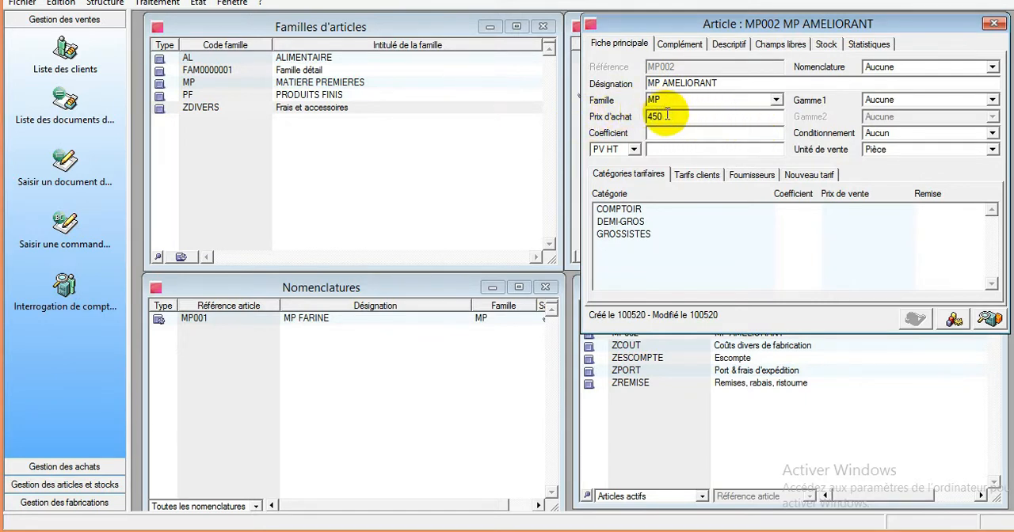
pyautogui.moveTo(667, 114); pyautogui.dragTo(631, 116)
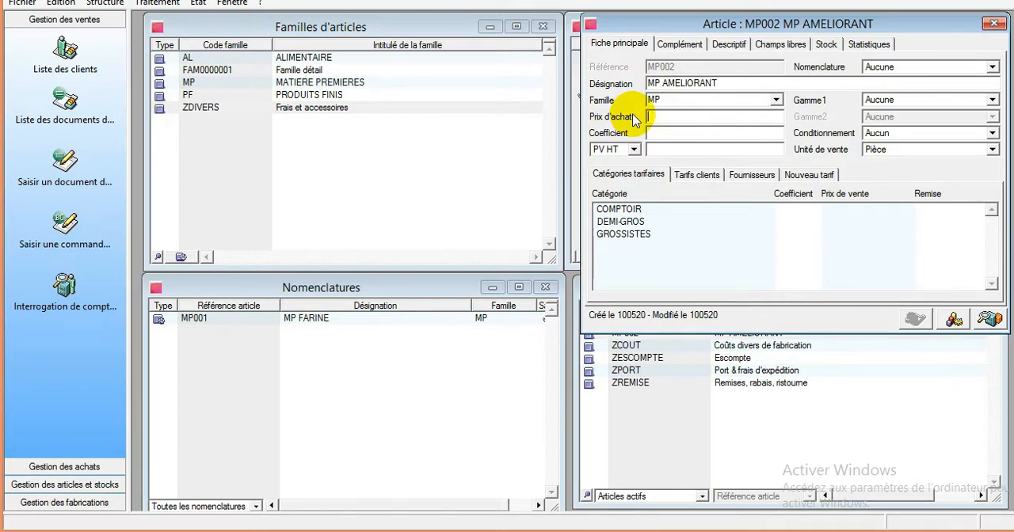
pyautogui.write('1500')
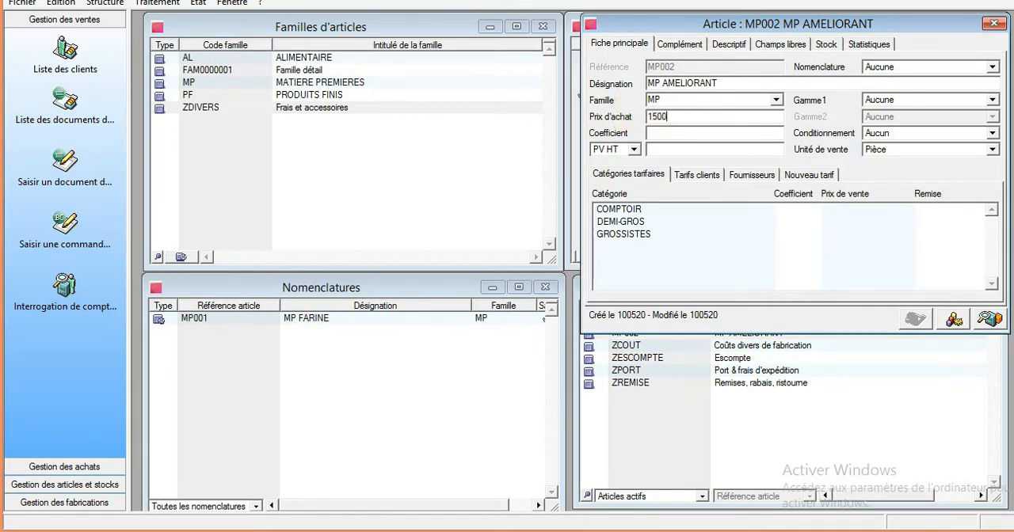
# - Set article MP002's nomenclature type to Fabrication, close its record and select MP AMELIORANT in the Nomenclatures list
pyautogui.click(895, 68)
pyautogui.click(893, 80)
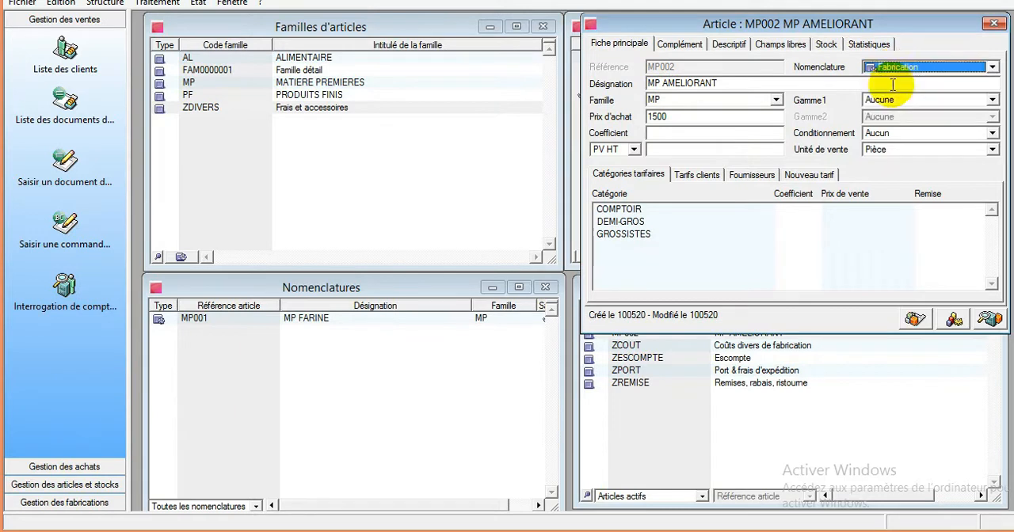
pyautogui.click(716, 144)
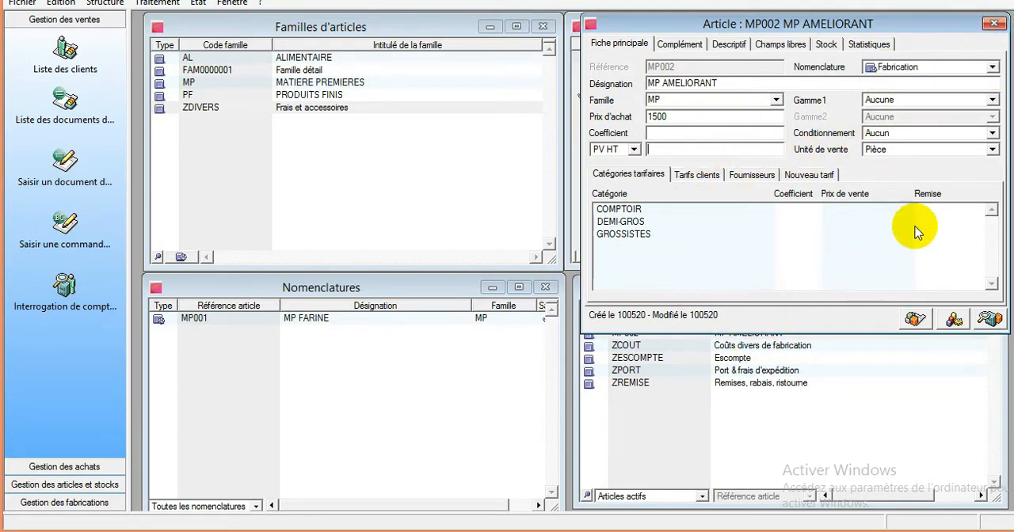
pyautogui.click(994, 25)
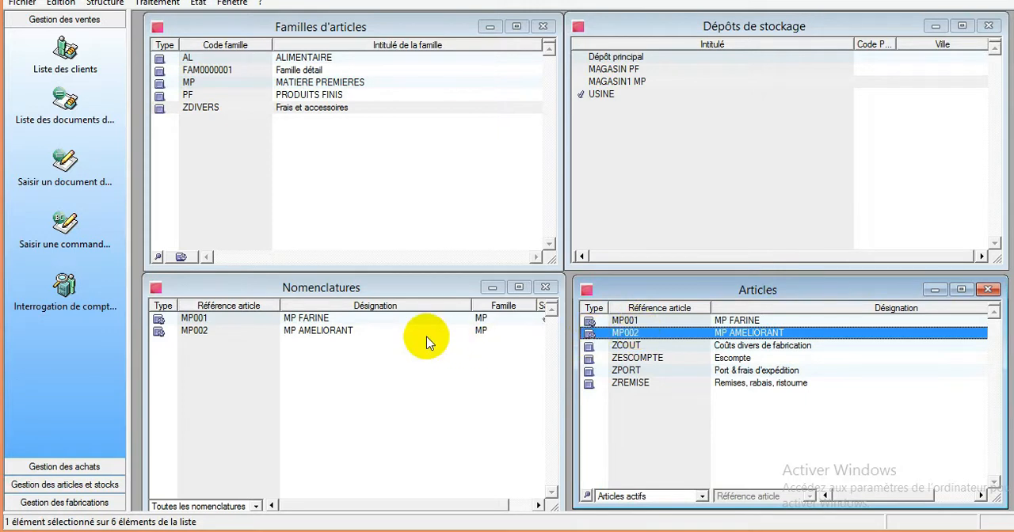
pyautogui.click(396, 332)
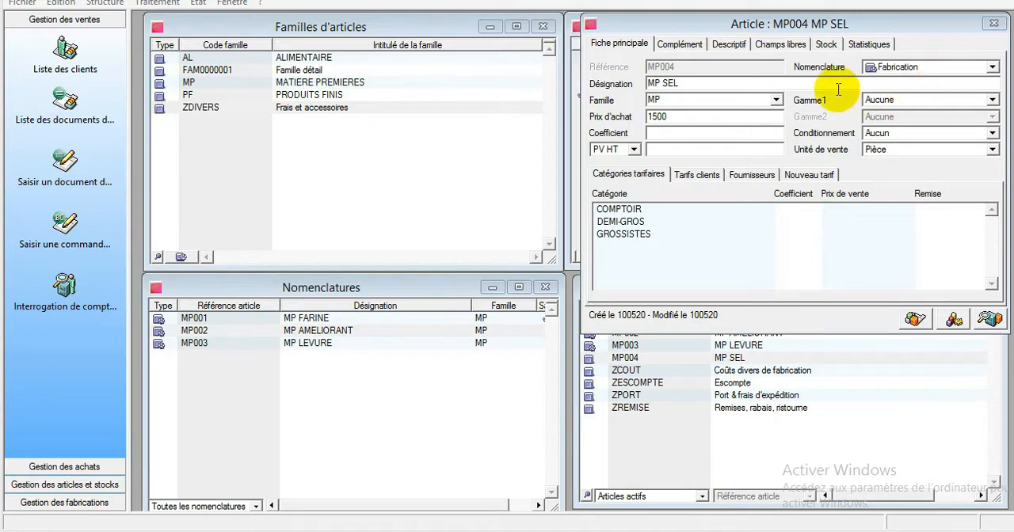
# - Close the MP SEL record, then add a new article with reference PF001 and designation PAIN DE 100F
pyautogui.click(991, 25)
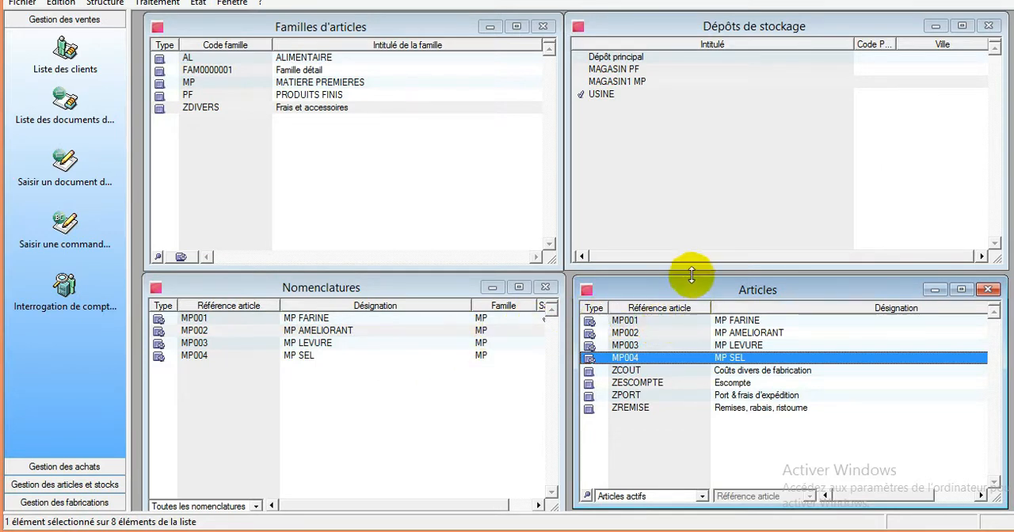
pyautogui.rightClick(664, 426)
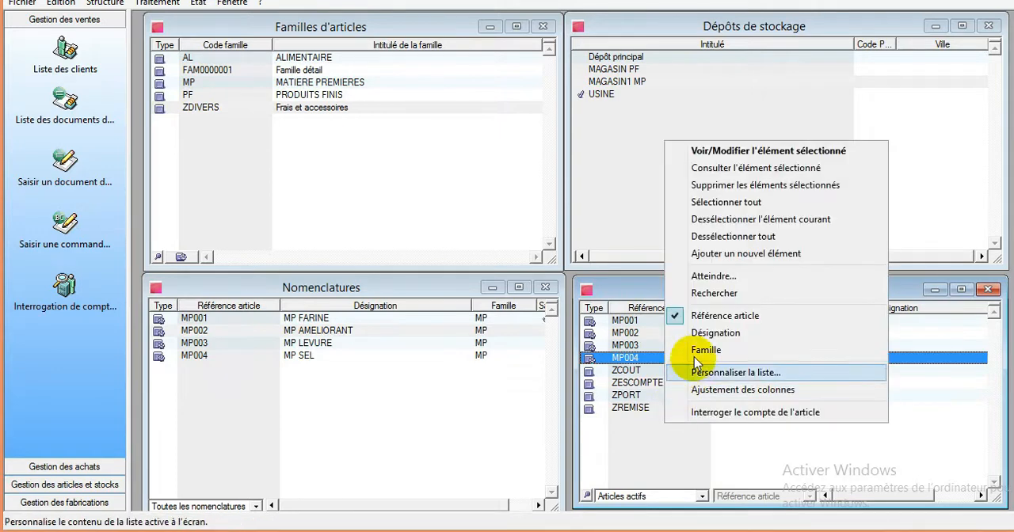
pyautogui.click(744, 254)
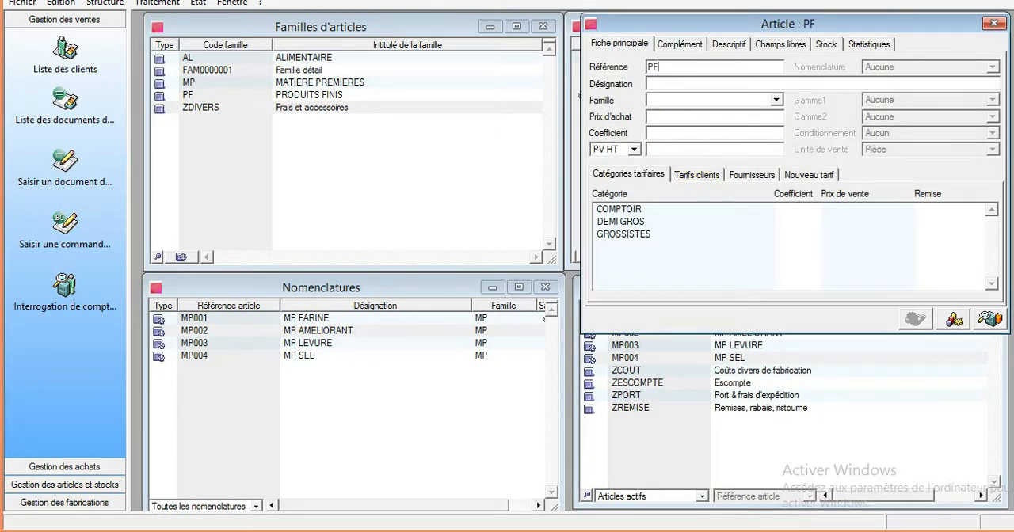
pyautogui.write('PF001')
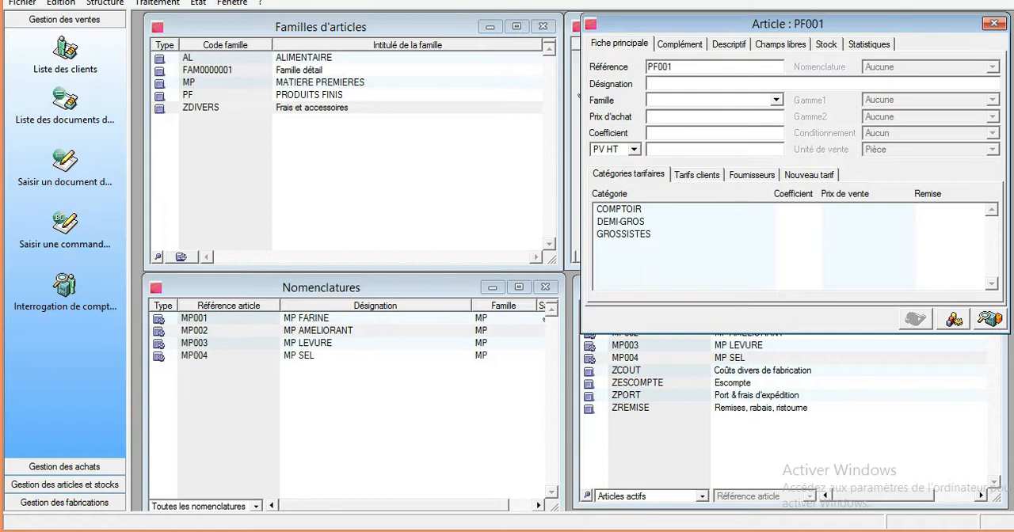
pyautogui.write('PAINS')
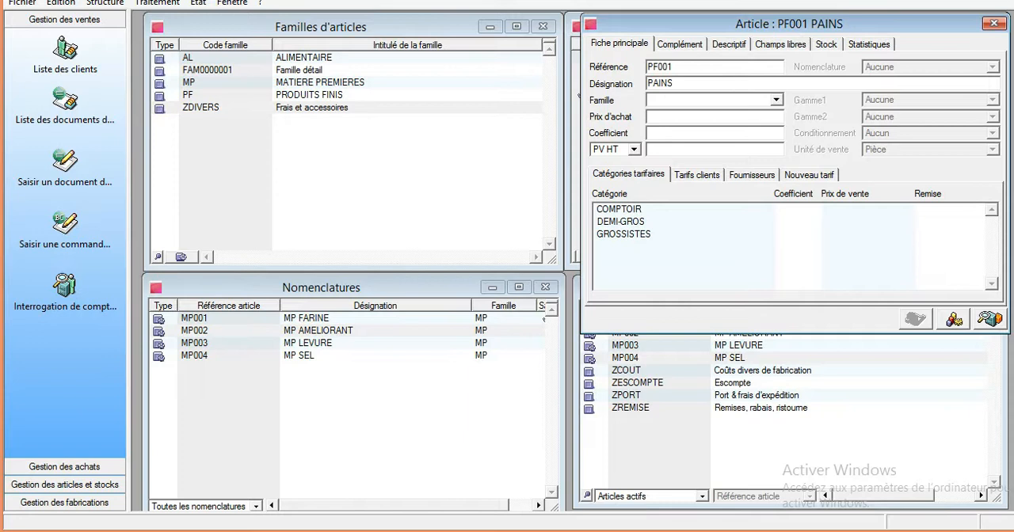
pyautogui.press('BackSpace')
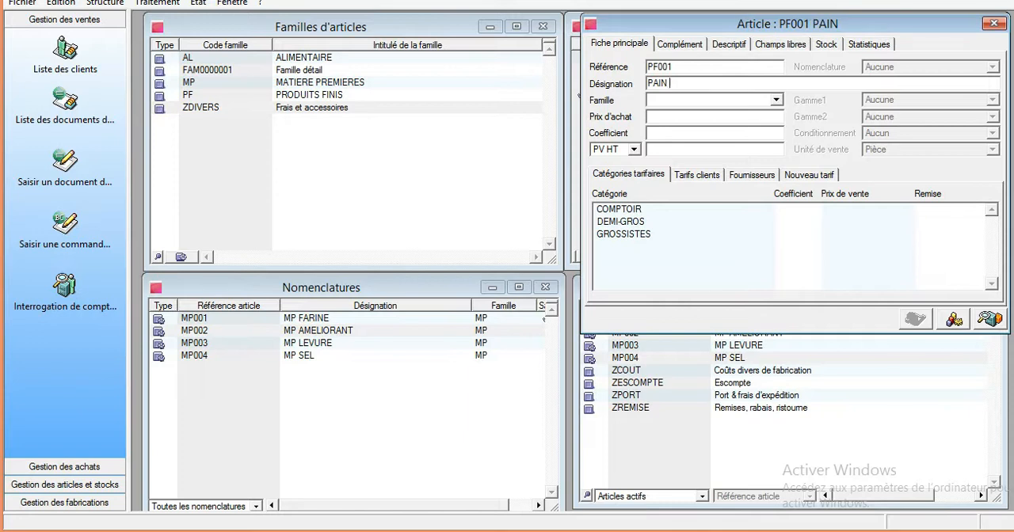
pyautogui.write('DE 100')
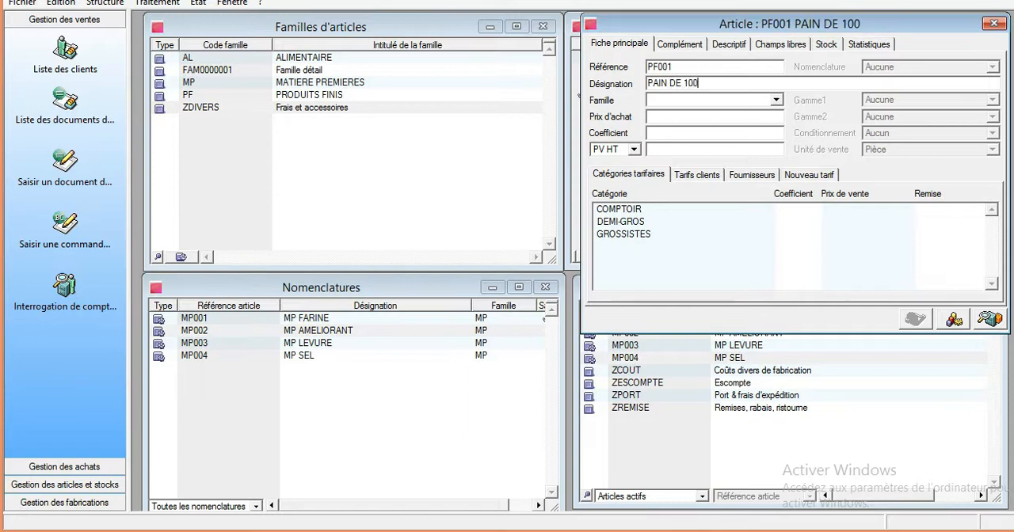
pyautogui.write('F')
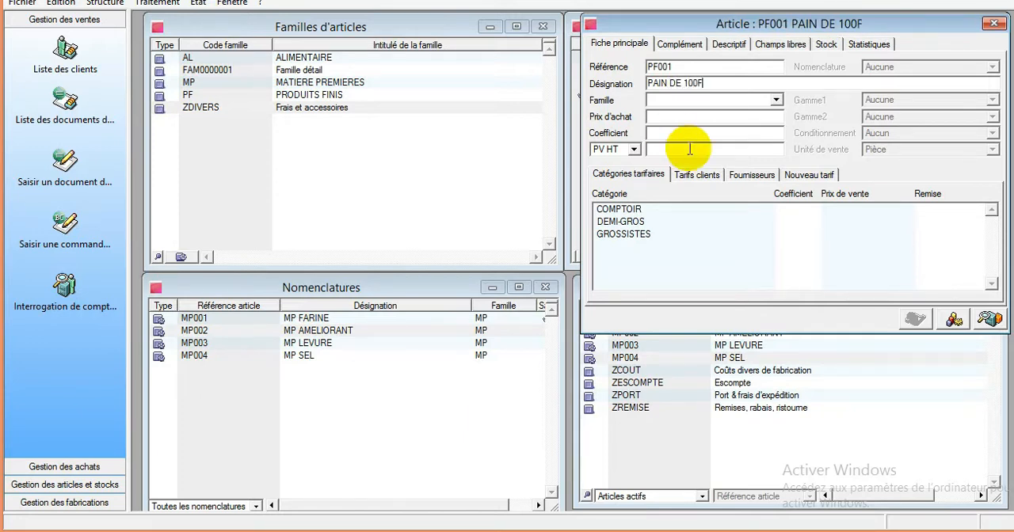
# - Assign article PF001 to the PF family and set its sale price excluding tax (PV HT) to 100
pyautogui.click(681, 101)
pyautogui.write('PF')
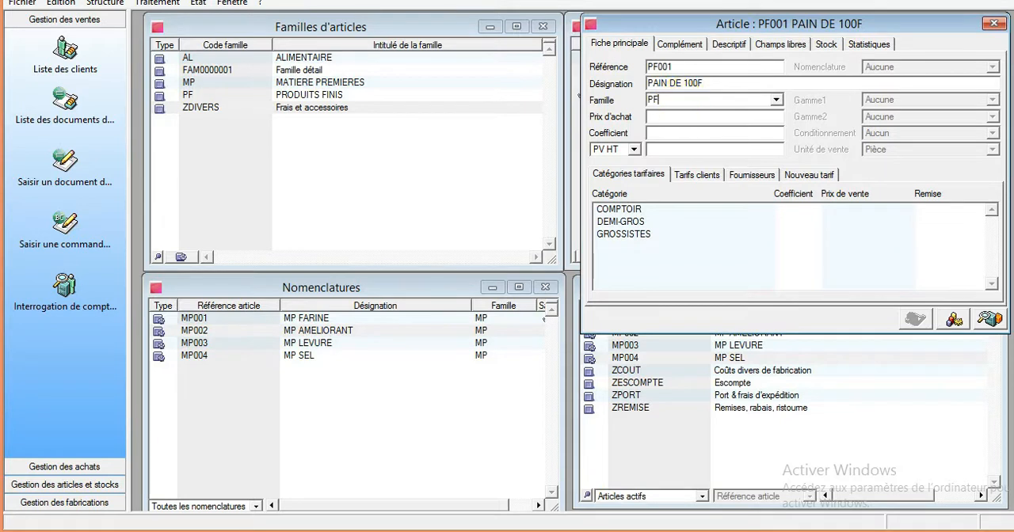
pyautogui.click(779, 100)
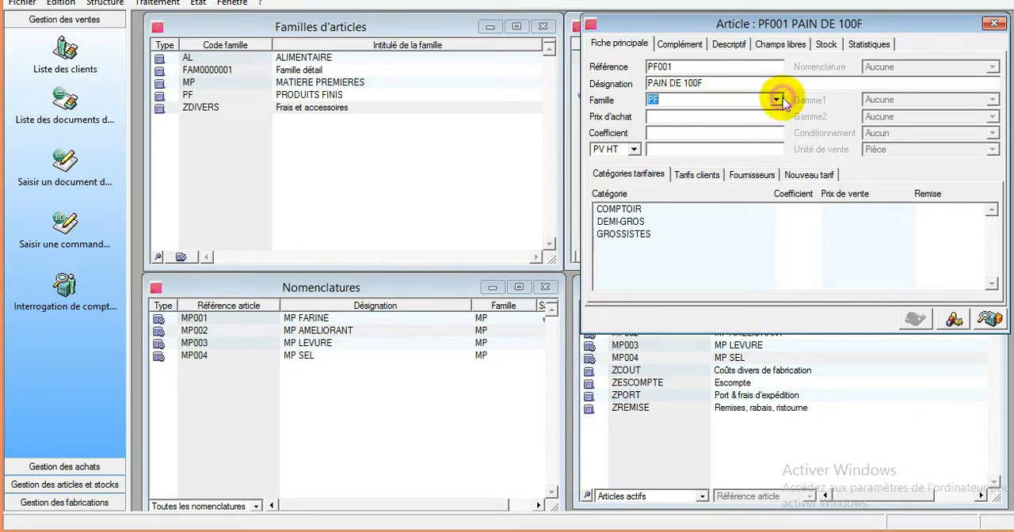
pyautogui.click(720, 114)
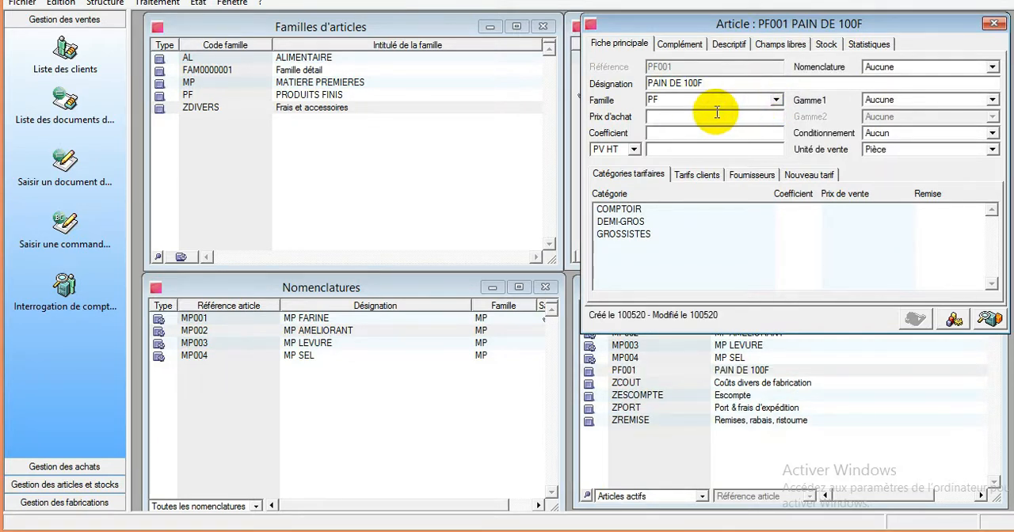
pyautogui.click(686, 145)
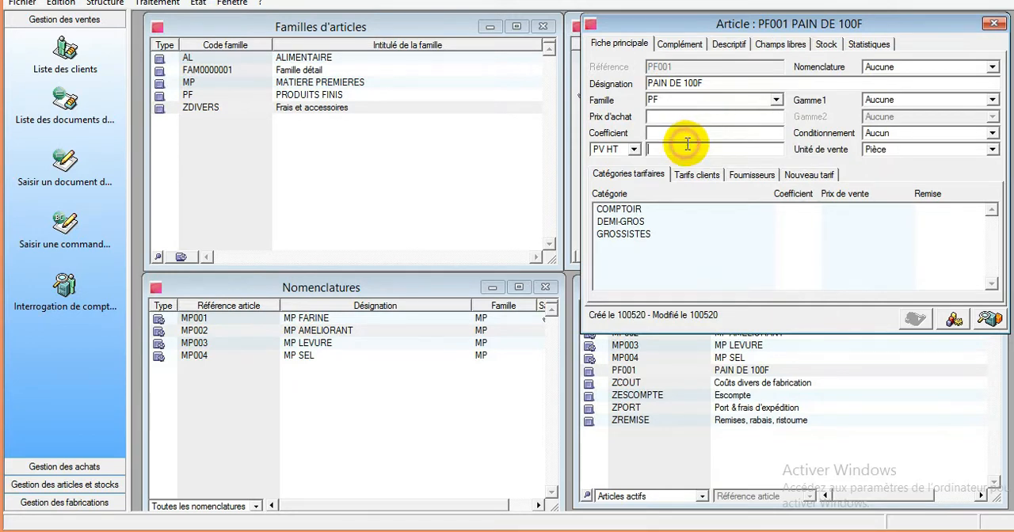
pyautogui.write('100')
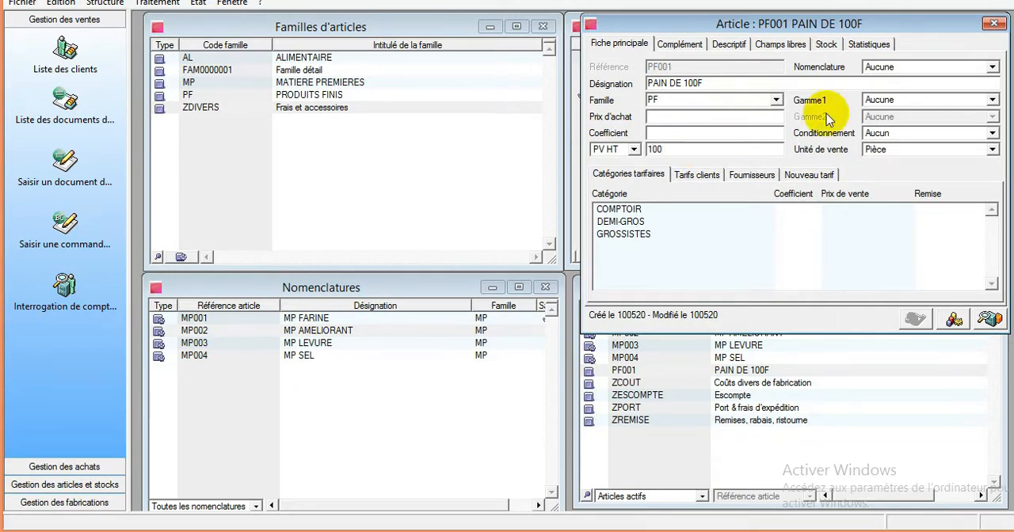
# - Set article PF001's nomenclature type to Fabrication and close its record
pyautogui.click(903, 67)
pyautogui.click(898, 80)
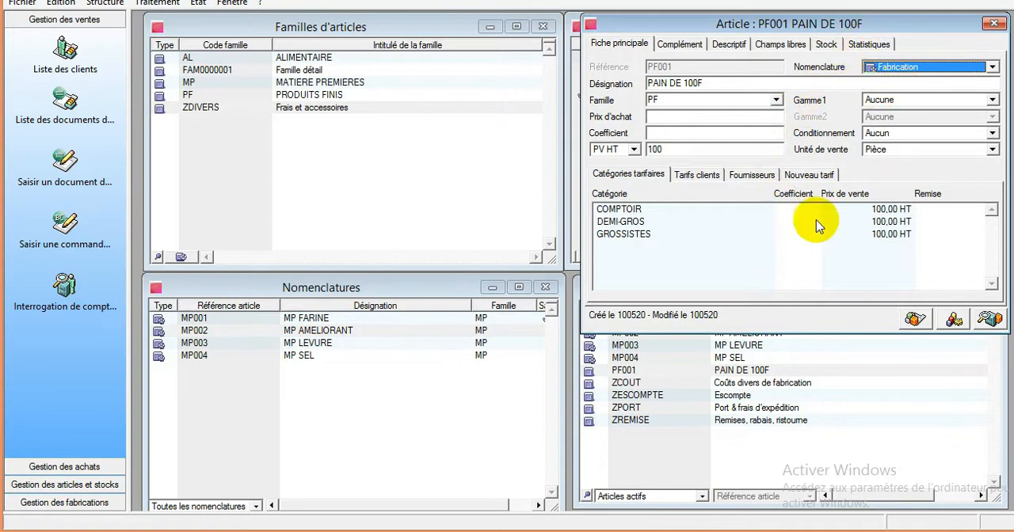
pyautogui.click(993, 23)
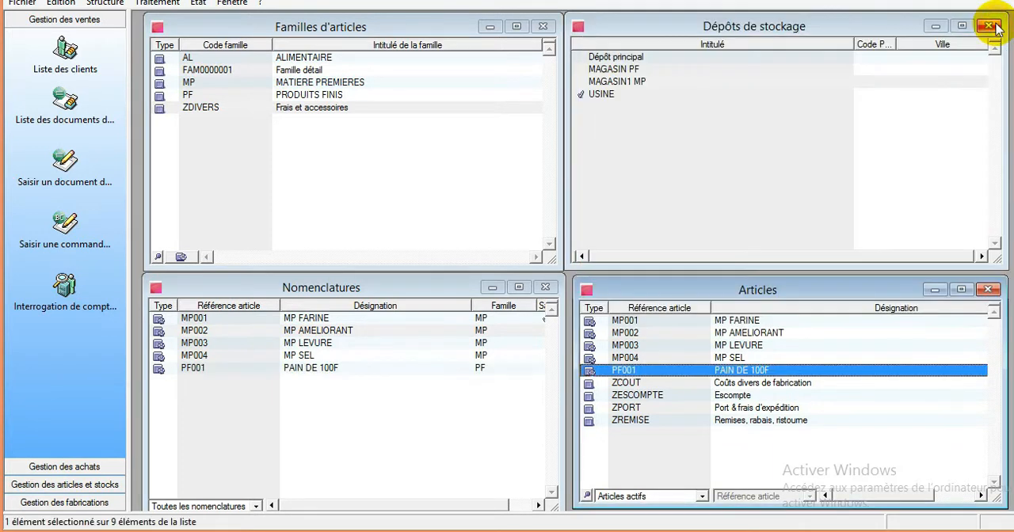
# - Open the PAIN DE 100F entry in the Nomenclatures list
pyautogui.click(219, 371)
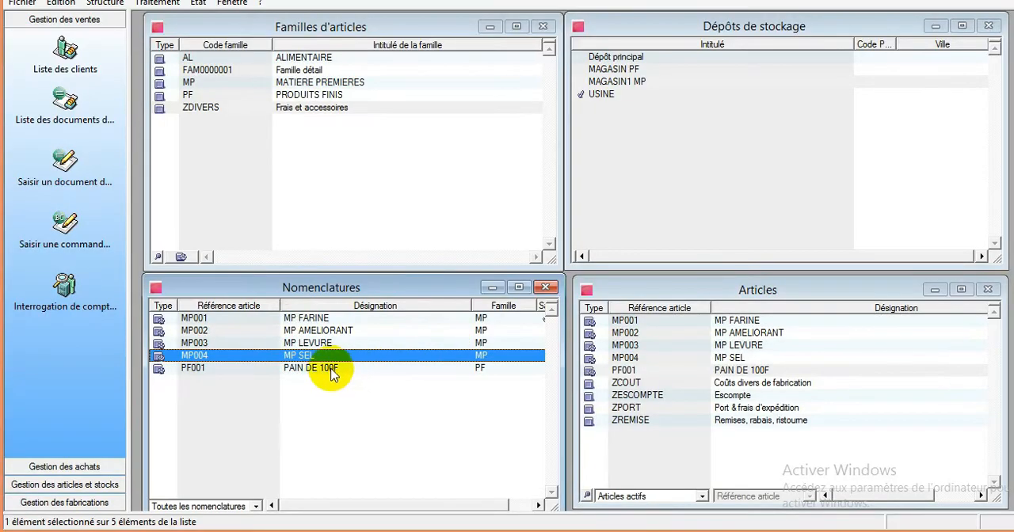
pyautogui.click(331, 371)
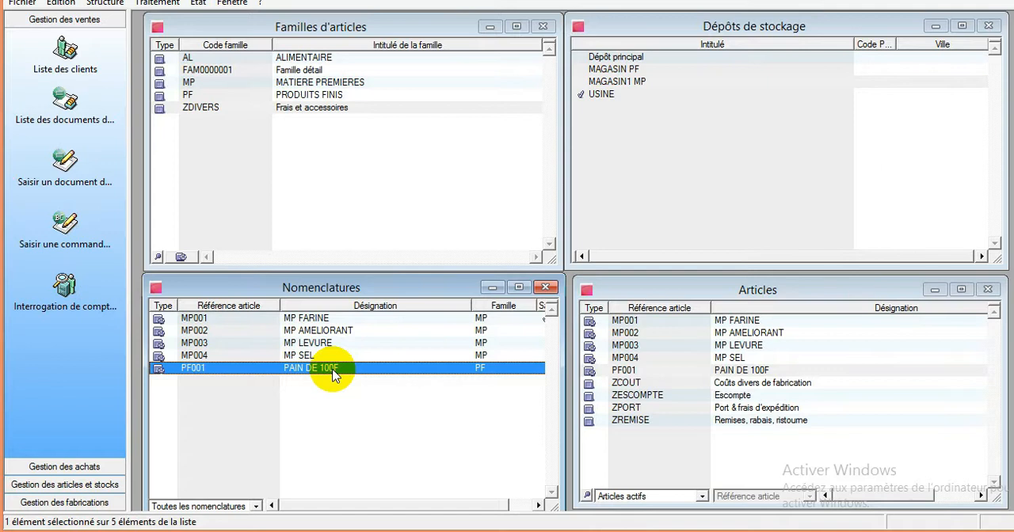
pyautogui.doubleClick(332, 370)
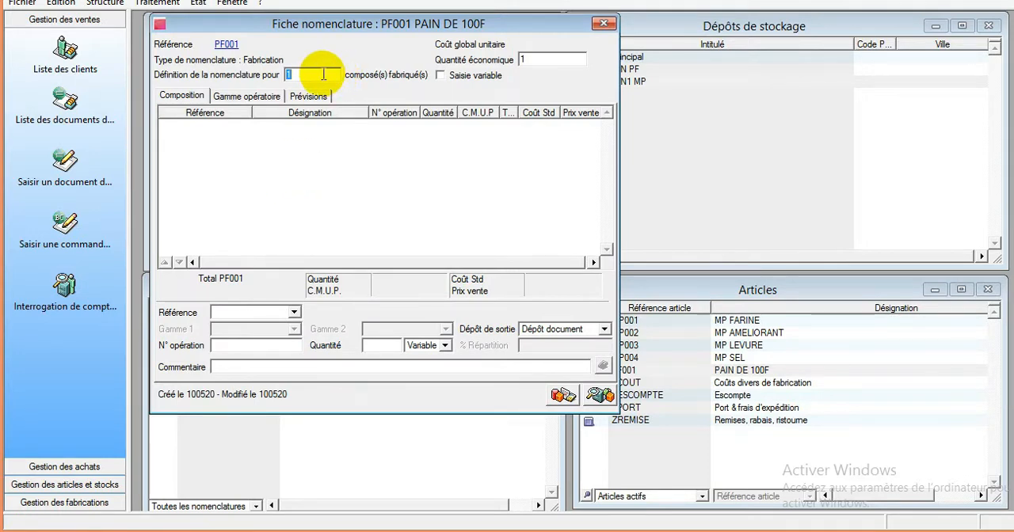
# - Check the production quantity in the Excel standard sheet, define PF001's nomenclature for 250 manufactured units and enable Saisie variable
pyautogui.click(293, 74)
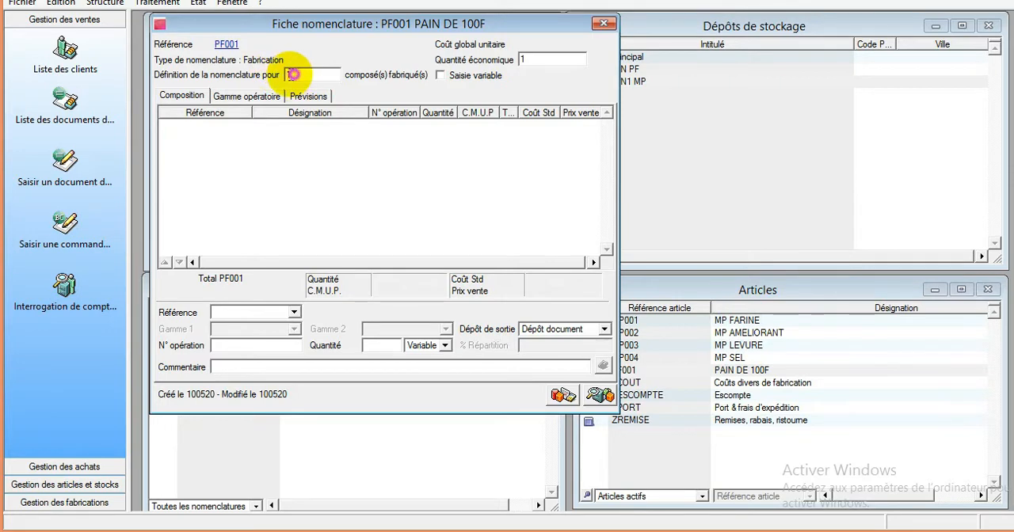
pyautogui.moveTo(294, 74); pyautogui.dragTo(247, 81)
pyautogui.click(463, 530)
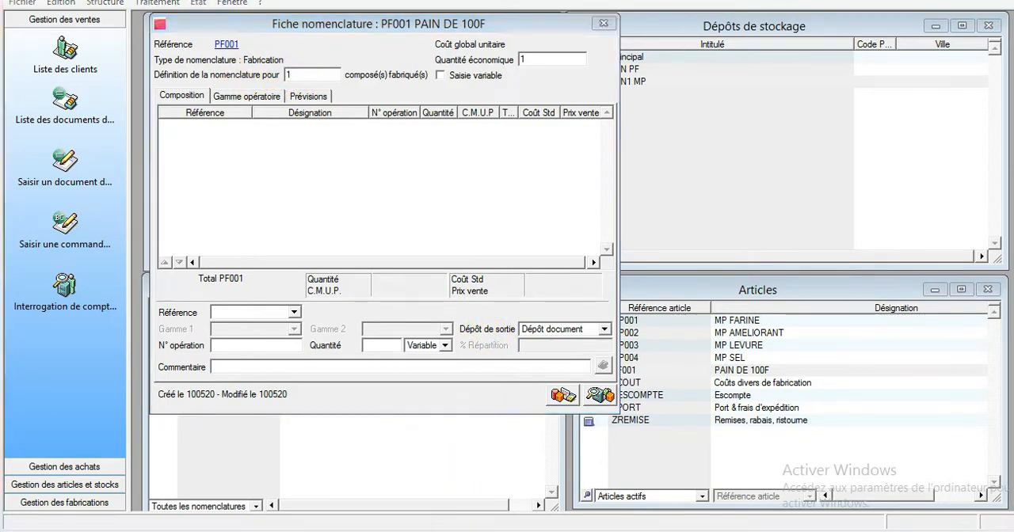
pyautogui.click(277, 197)
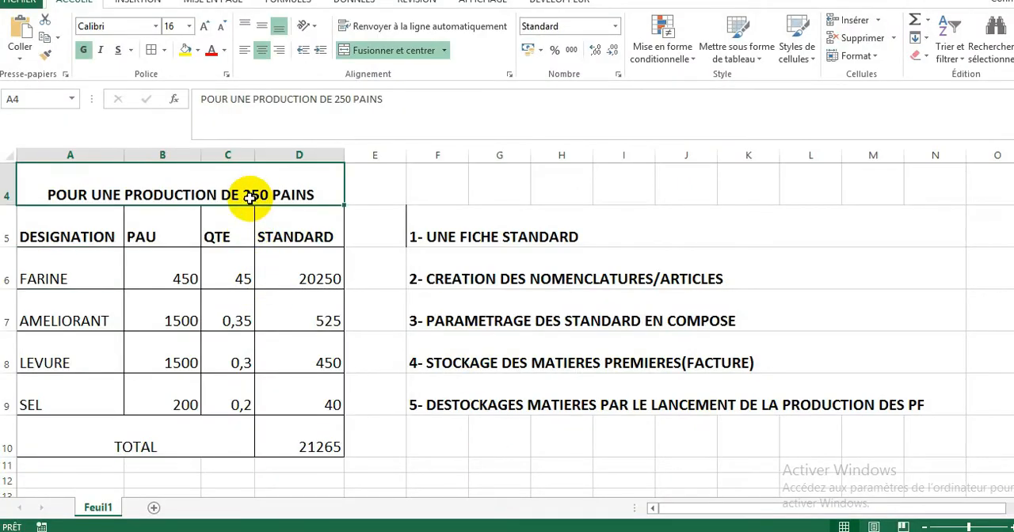
pyautogui.click(419, 531)
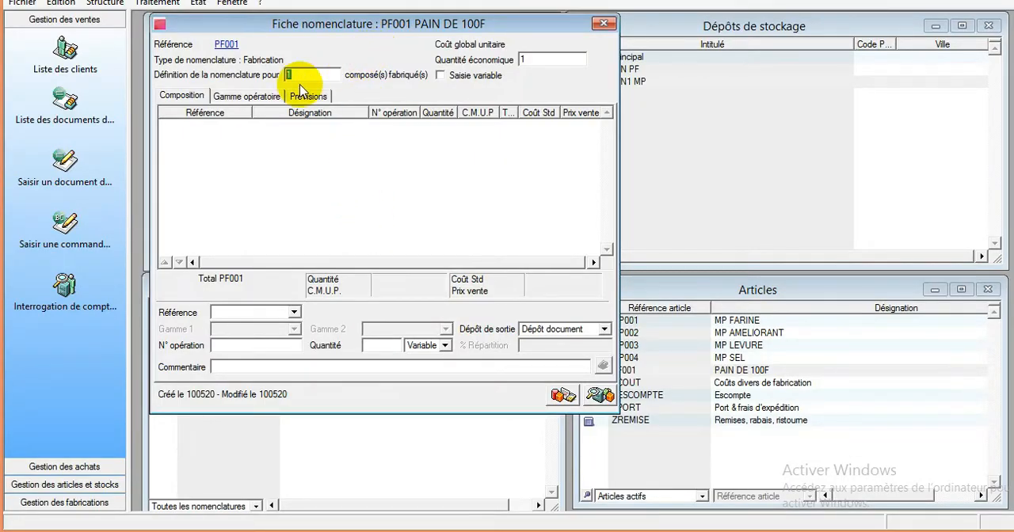
pyautogui.write('250')
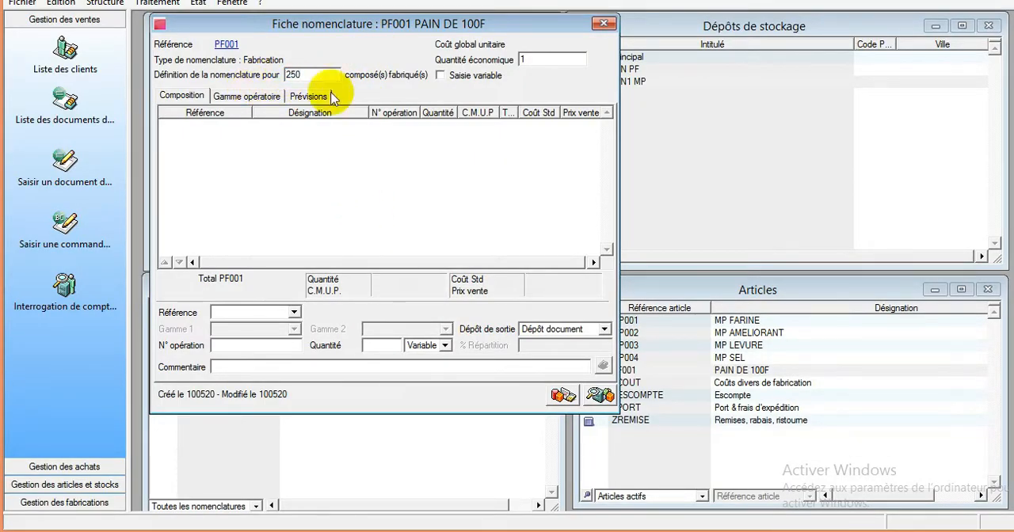
pyautogui.click(466, 75)
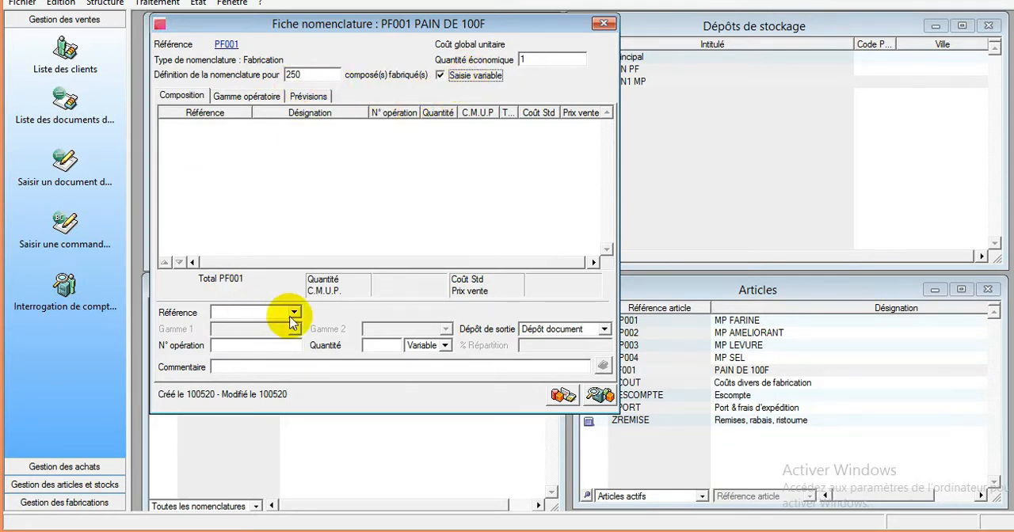
# - Add MP001 MP FARINE to PF001's composition with quantity 45 and output depot MAGASIN1 MP
pyautogui.click(251, 311)
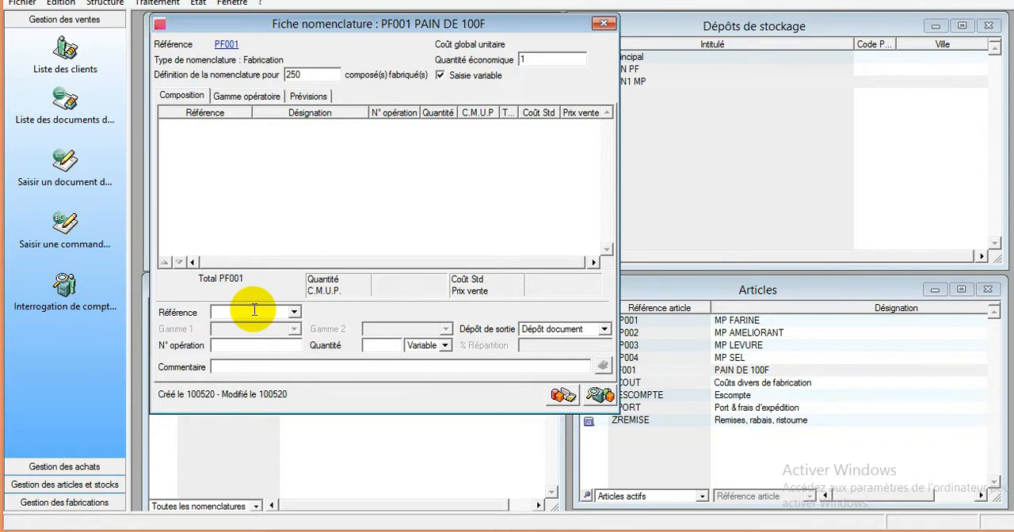
pyautogui.click(564, 329)
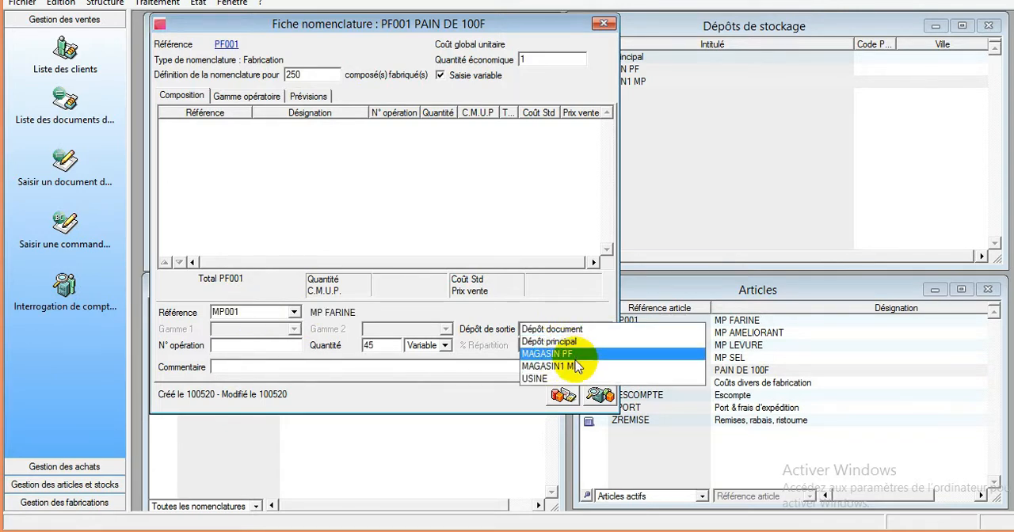
pyautogui.click(576, 366)
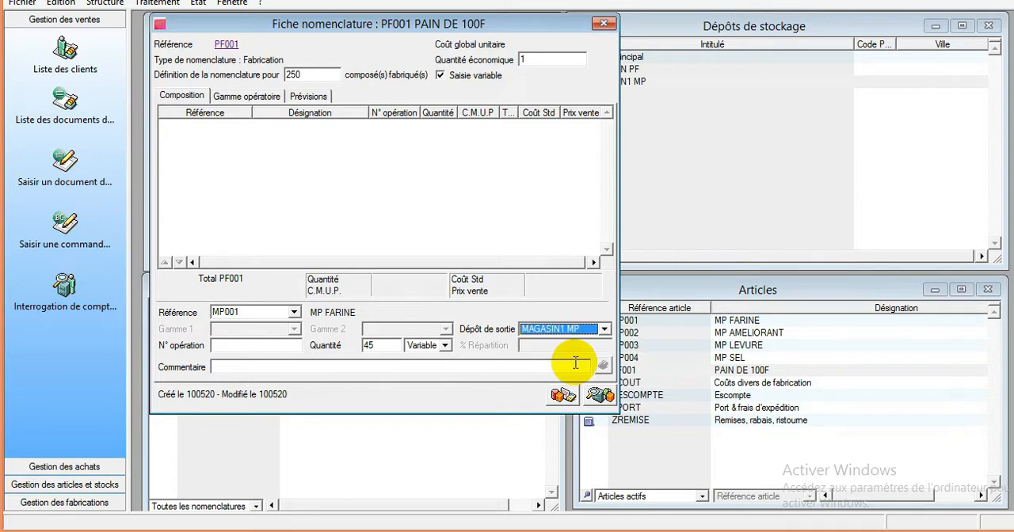
pyautogui.press('Return')
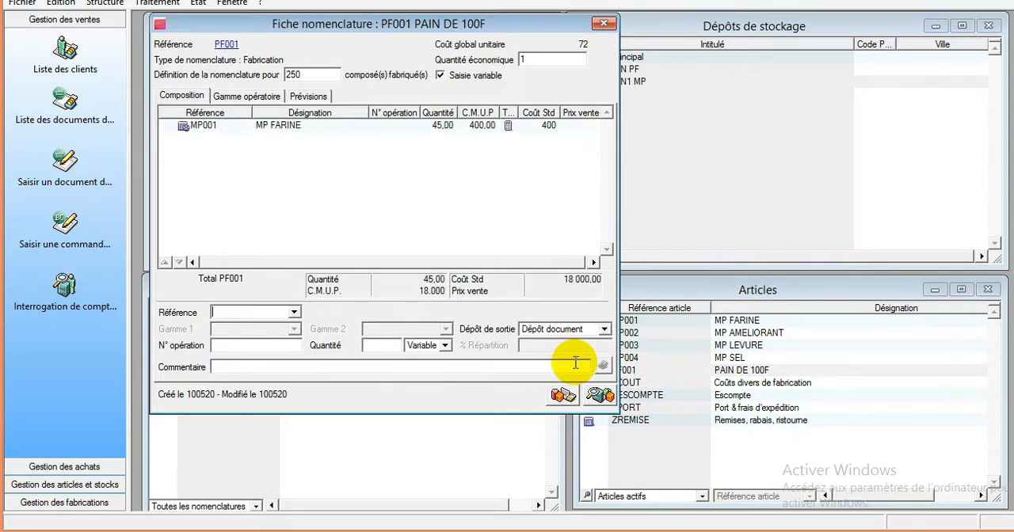
# - View the nomenclature record of the MP FARINE component from the composition, then close it
pyautogui.click(472, 128)
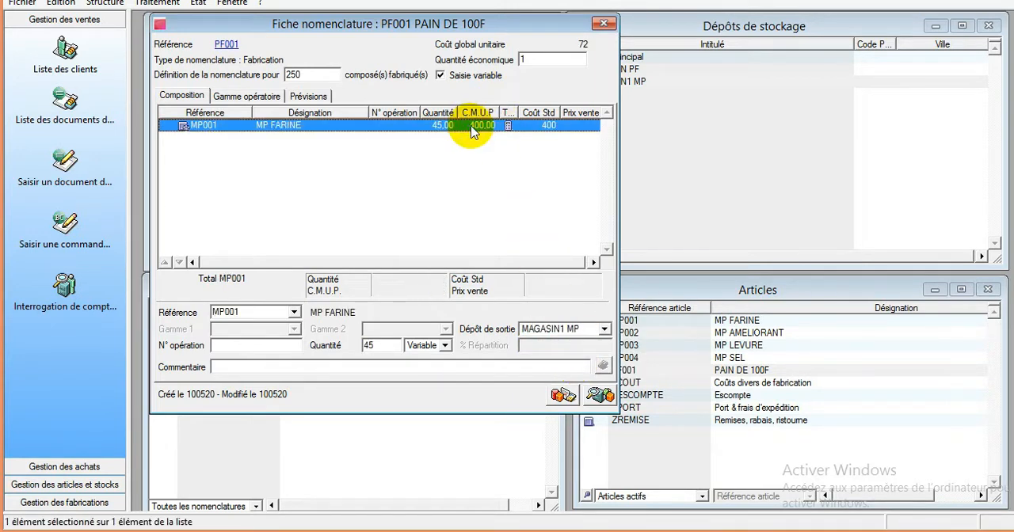
pyautogui.press('Return')
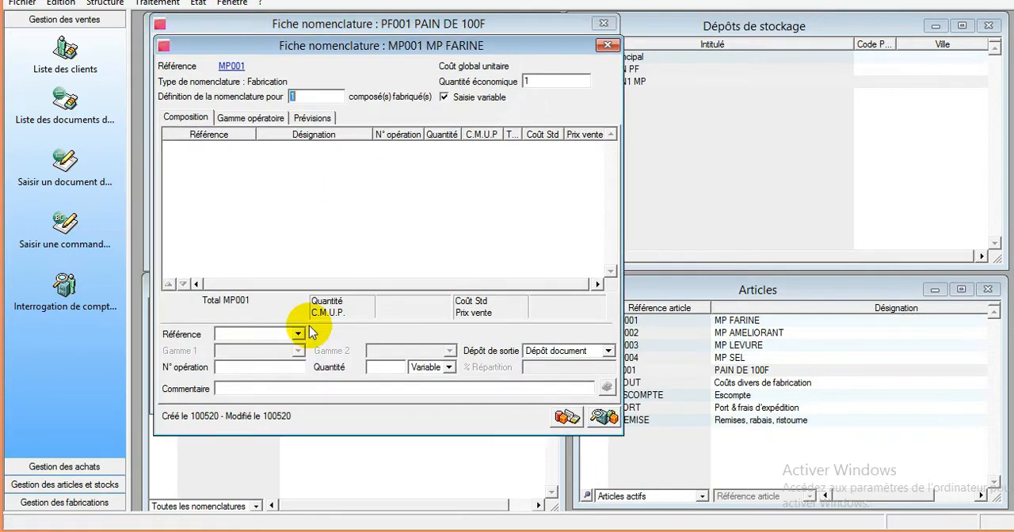
pyautogui.click(608, 45)
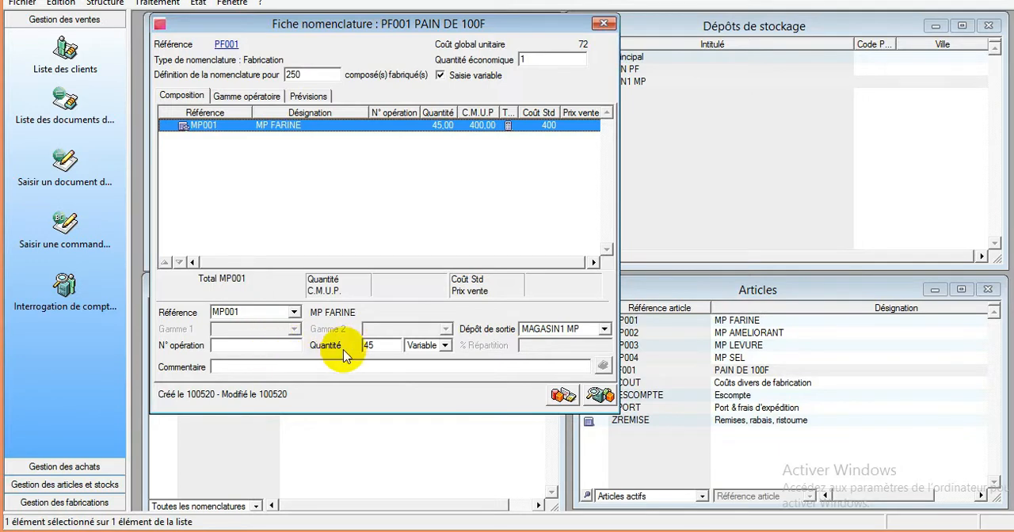
# - Try to start a new component line in PF001's composition while the MP FARINE line is selected
pyautogui.click(268, 315)
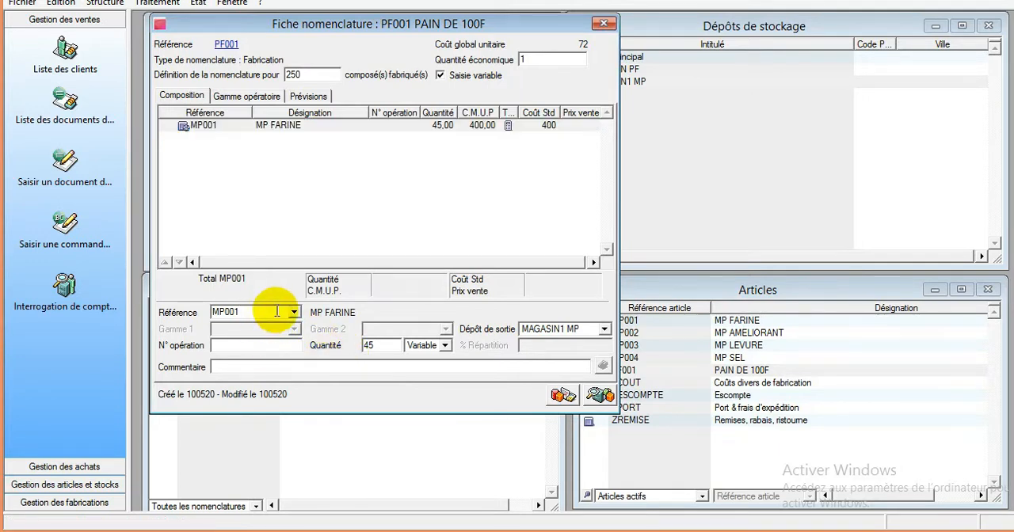
pyautogui.click(279, 162)
pyautogui.rightClick(280, 165)
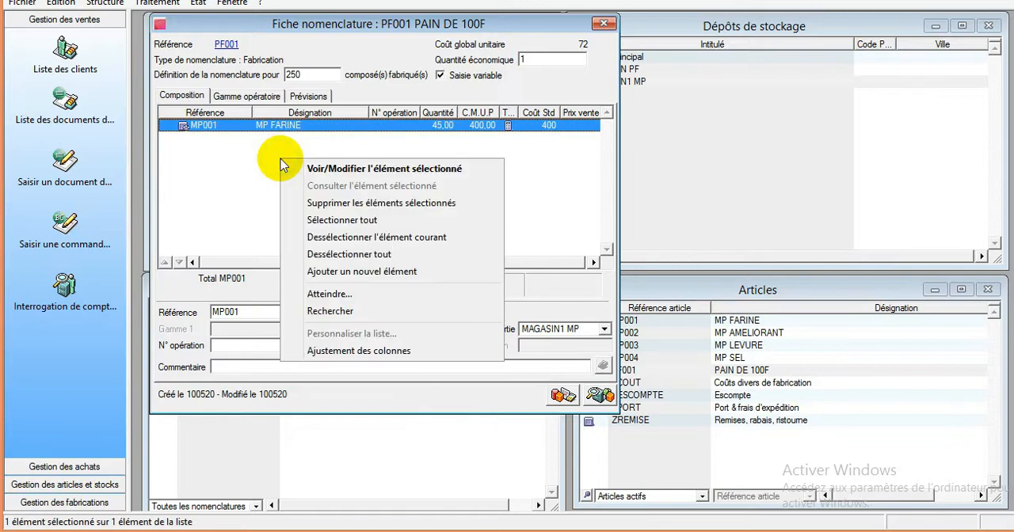
pyautogui.click(352, 272)
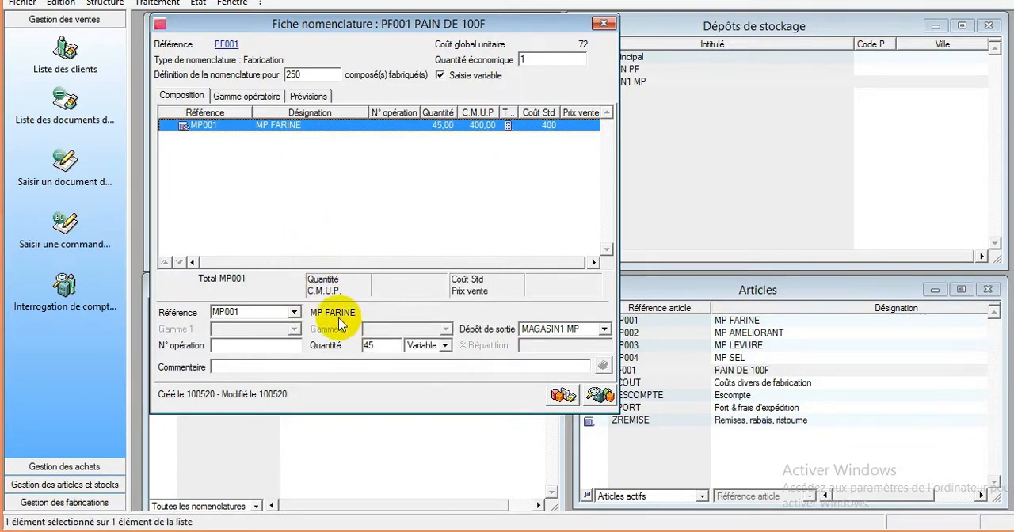
pyautogui.click(293, 314)
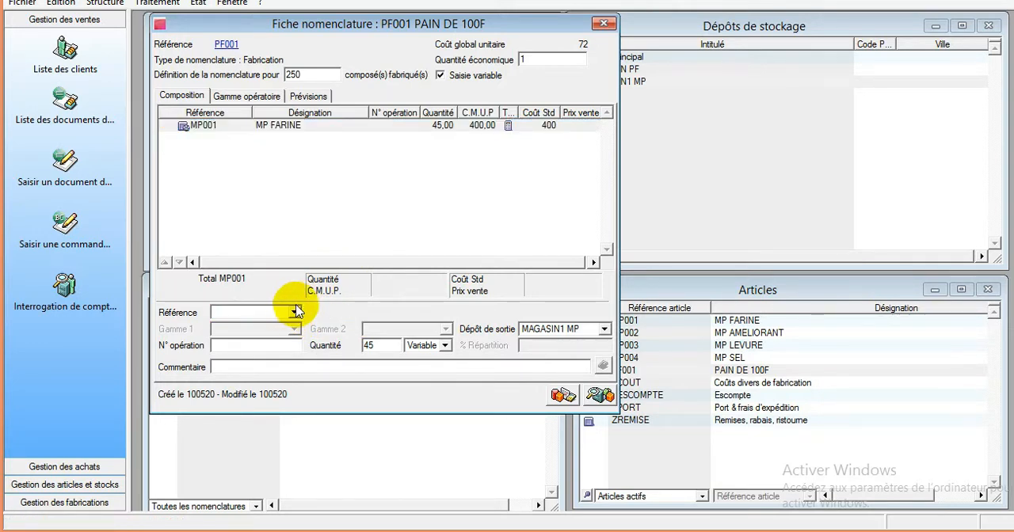
# - Close and reopen the PF001 nomenclature, then choose MP002 MP AMELIORANT as the next component reference
pyautogui.click(602, 23)
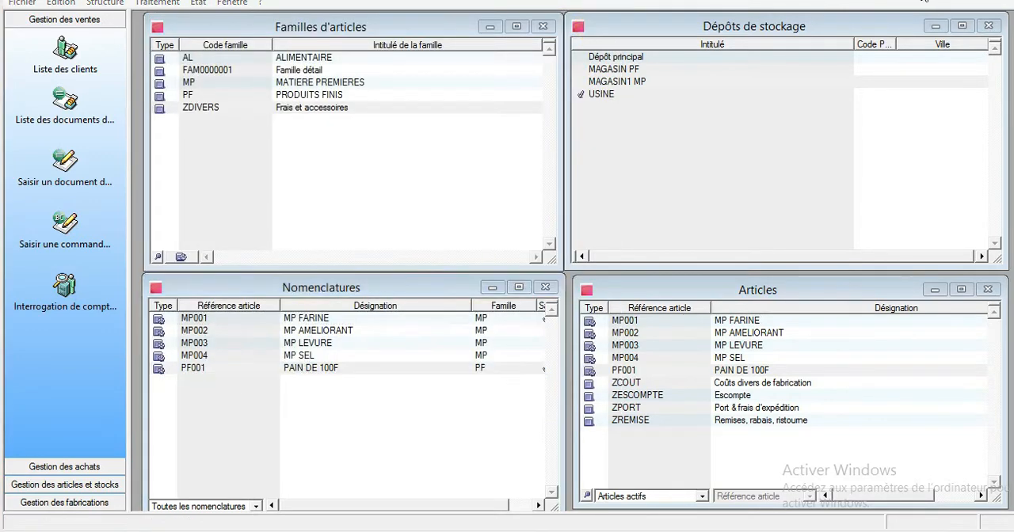
pyautogui.doubleClick(362, 367)
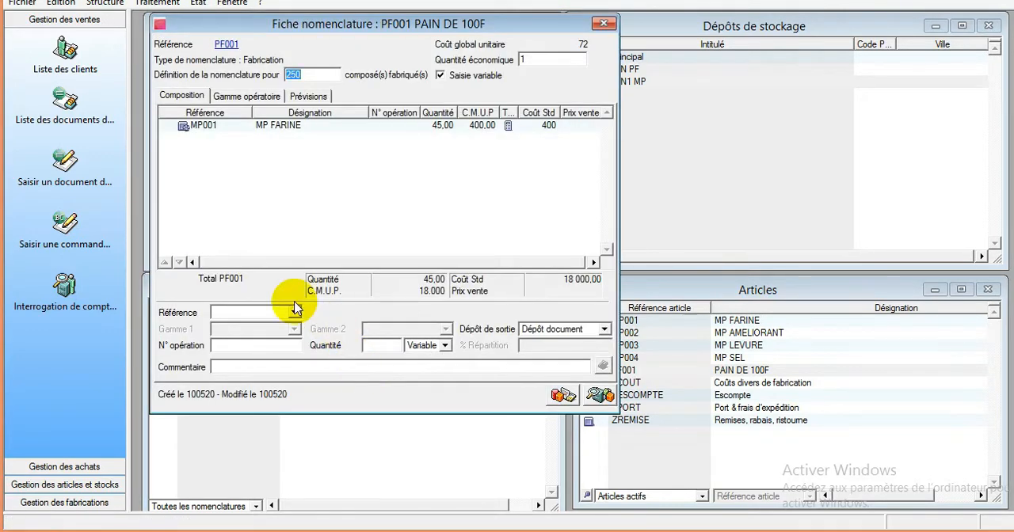
pyautogui.write('MP')
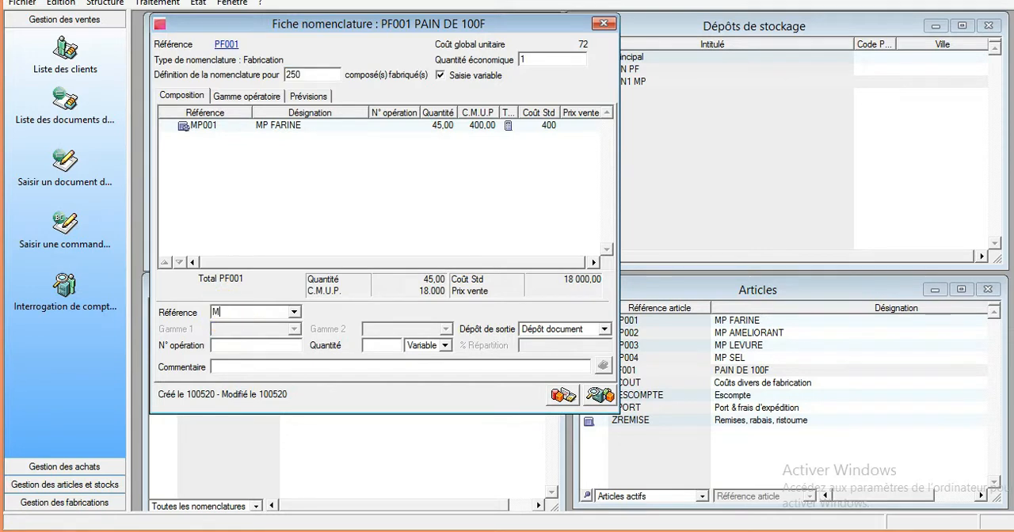
pyautogui.click(294, 312)
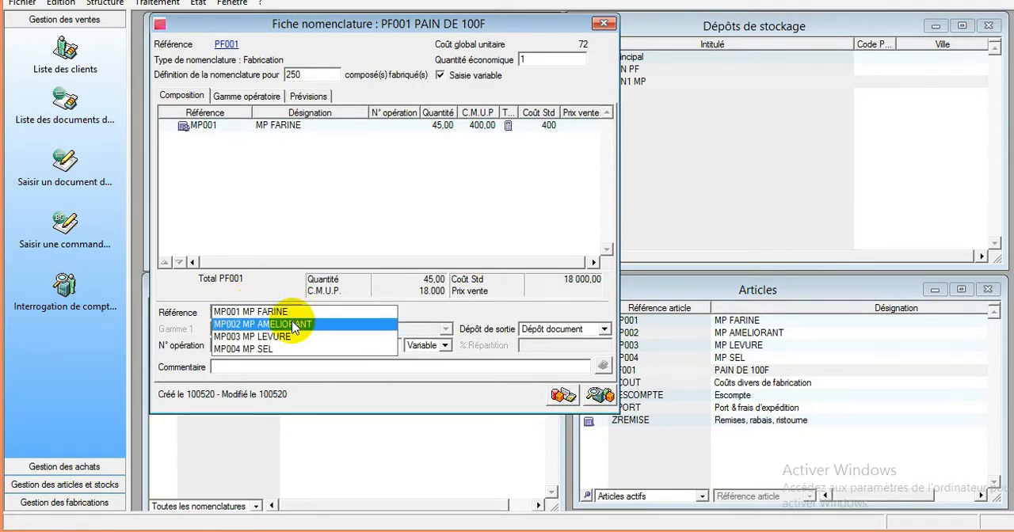
pyautogui.click(293, 327)
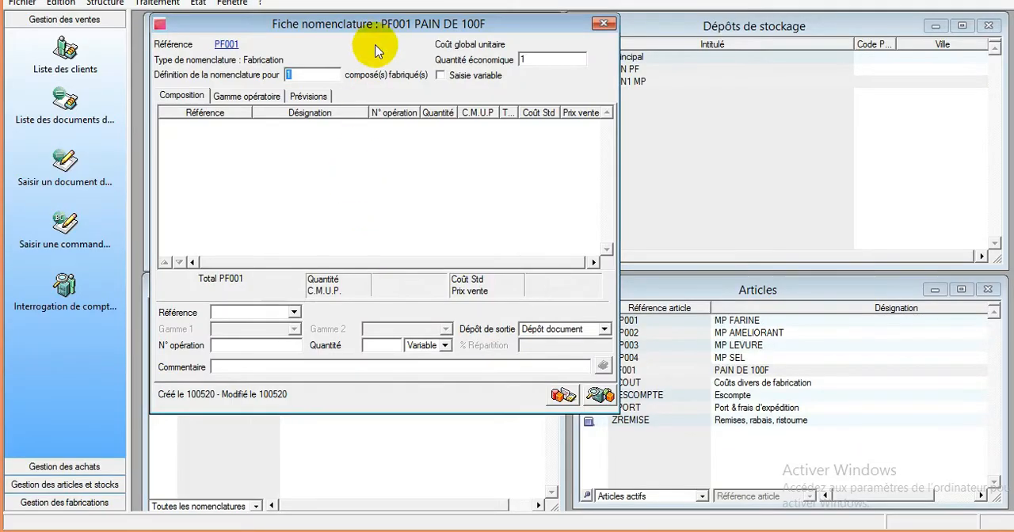
# - Set PF001's nomenclature definition to 250 manufactured units and enable Saisie variable
pyautogui.write('2')
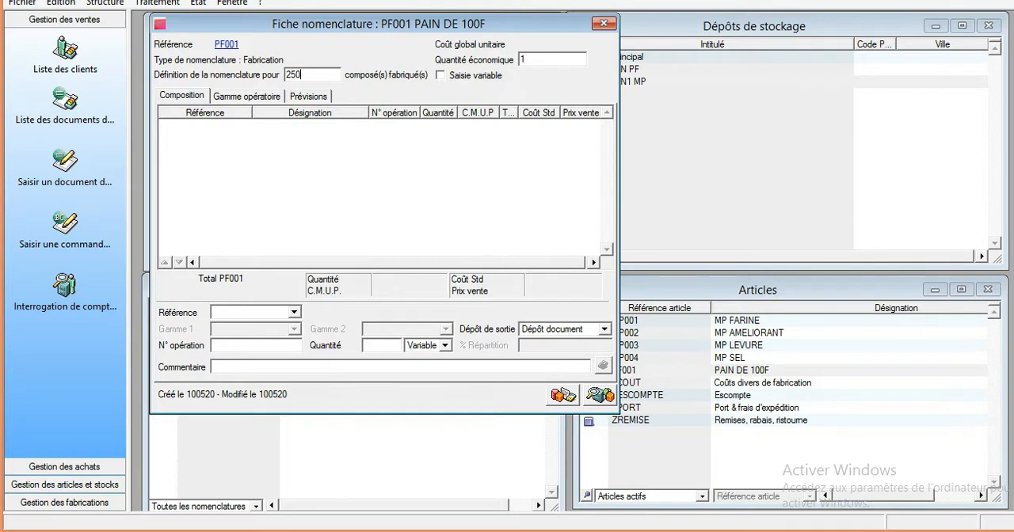
pyautogui.write('50')
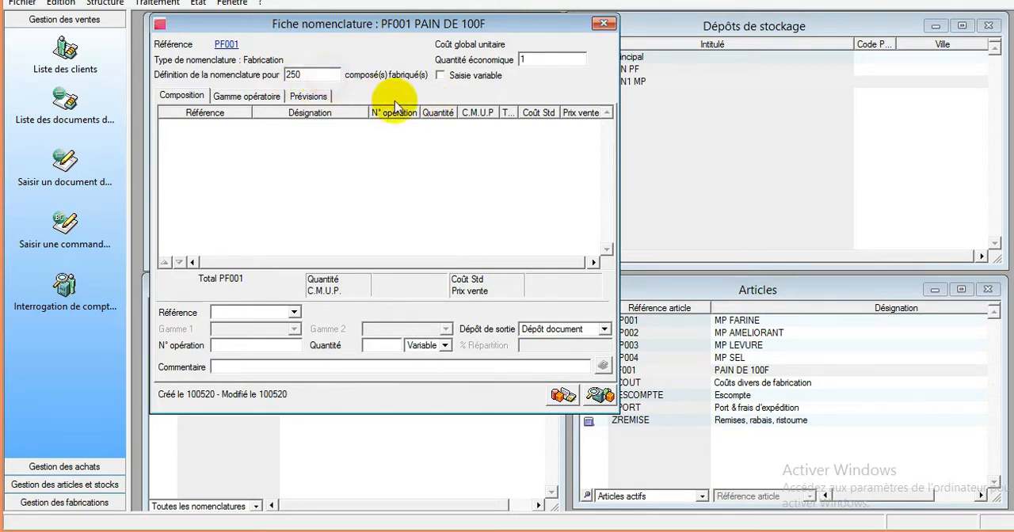
pyautogui.click(453, 75)
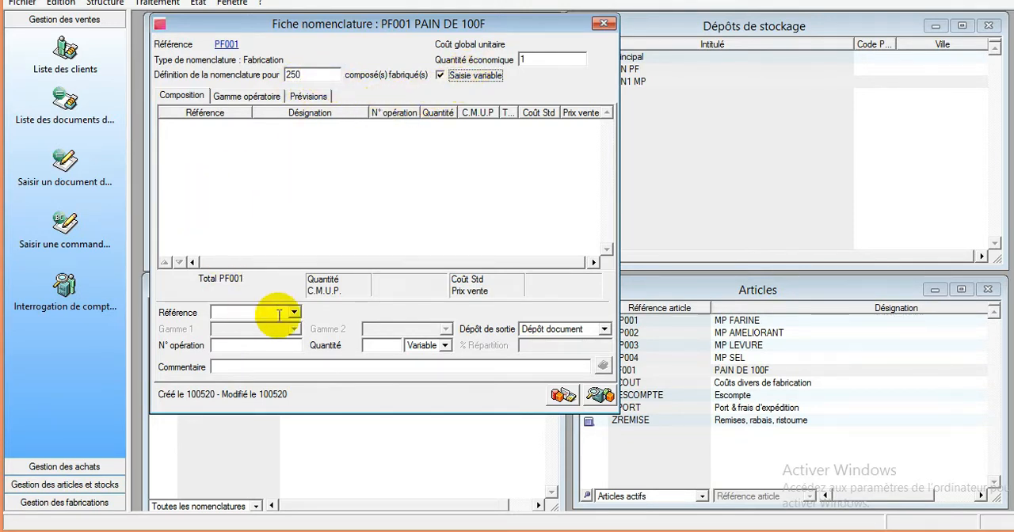
# - Add component MP001 MP FARINE to the 250-unit composition, with quantity 45 taken from depot MAGASIN1 MP
pyautogui.click(250, 310)
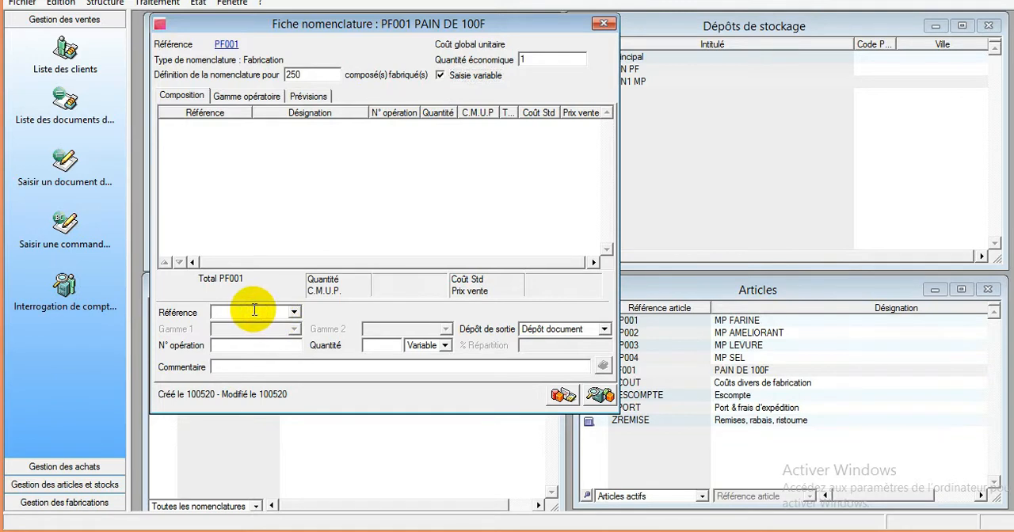
pyautogui.write('MP')
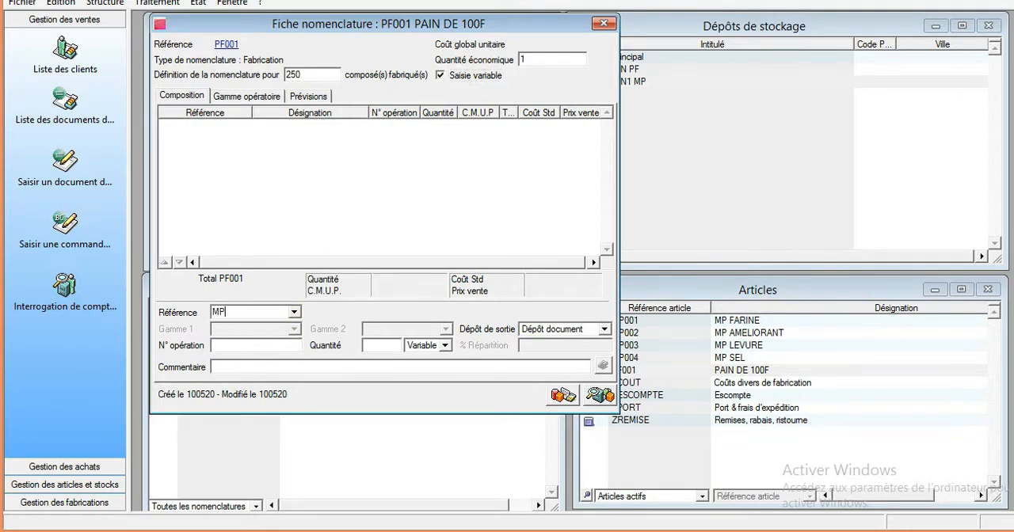
pyautogui.click(294, 312)
pyautogui.click(293, 312)
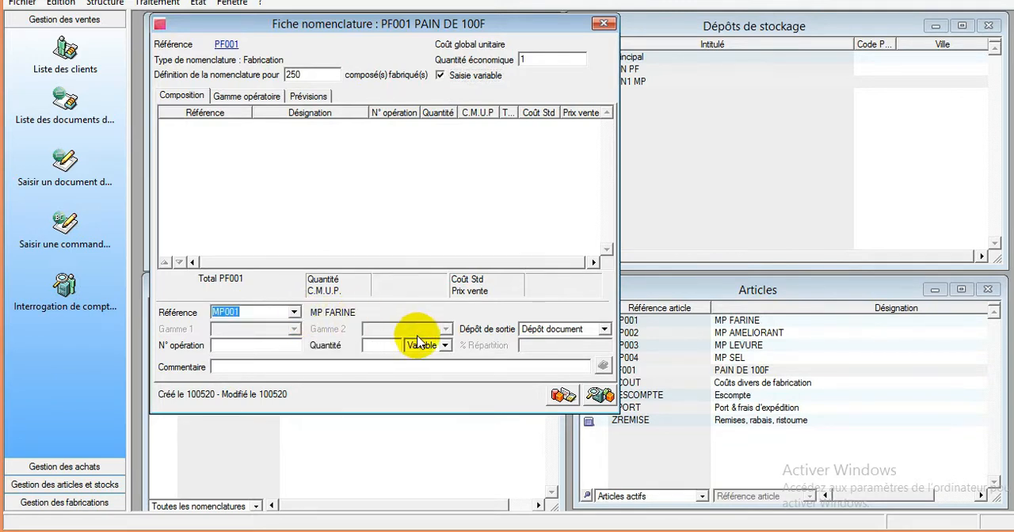
pyautogui.click(392, 349)
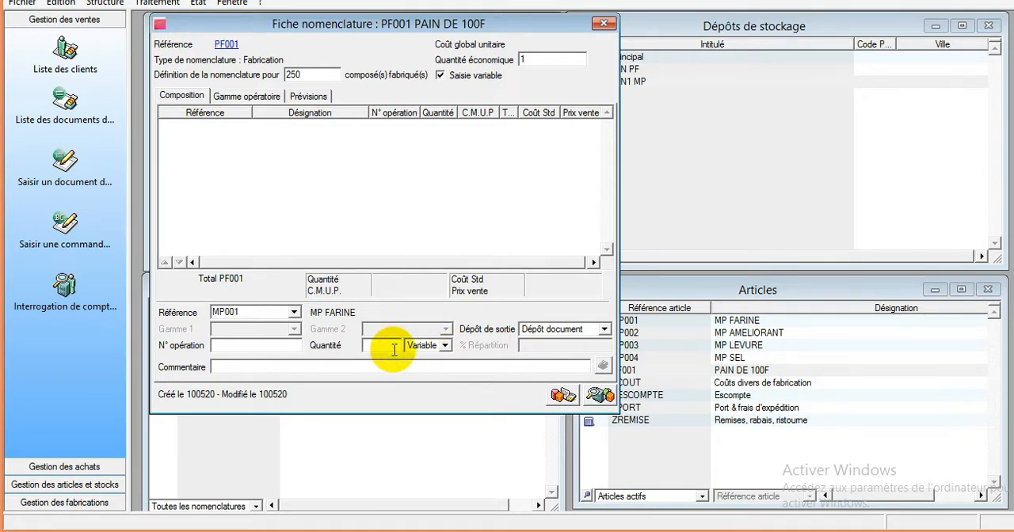
pyautogui.write('45')
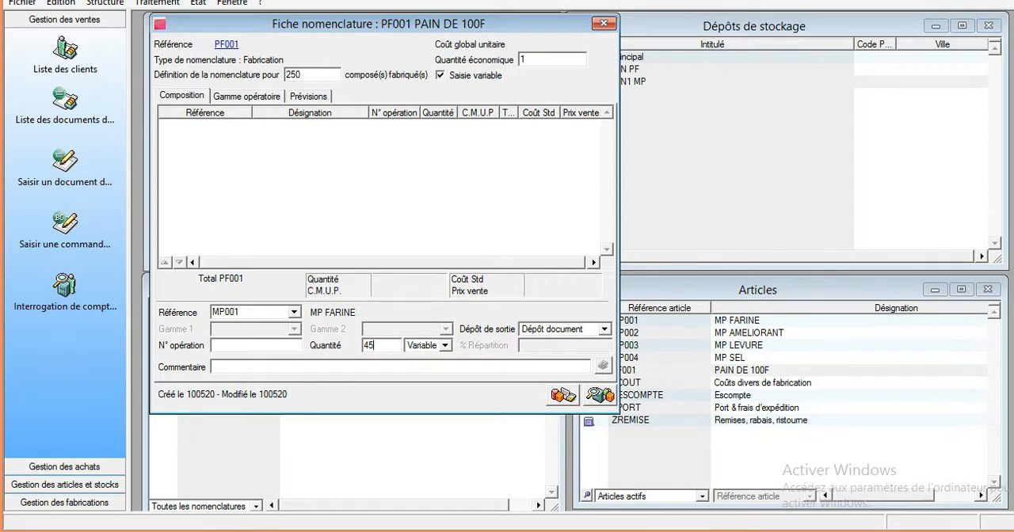
pyautogui.click(559, 331)
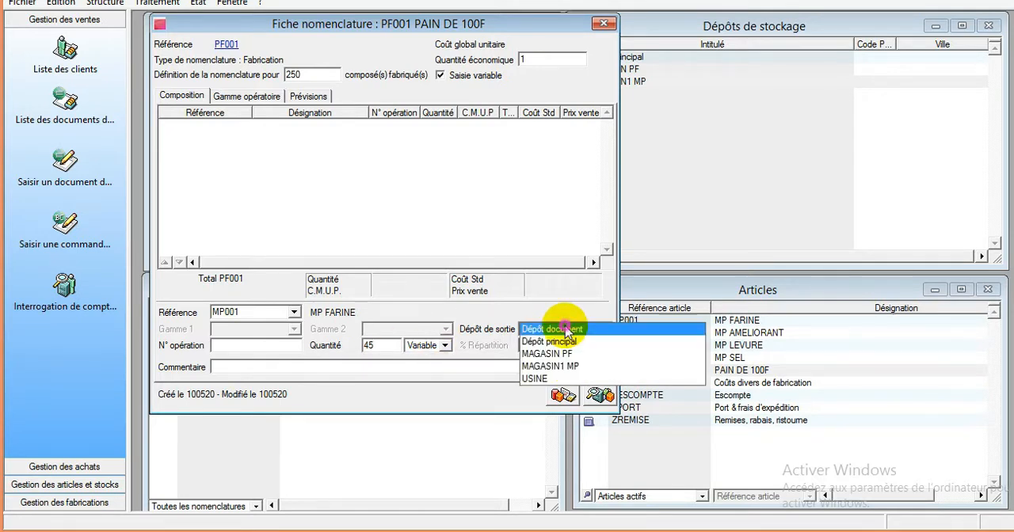
pyautogui.click(576, 368)
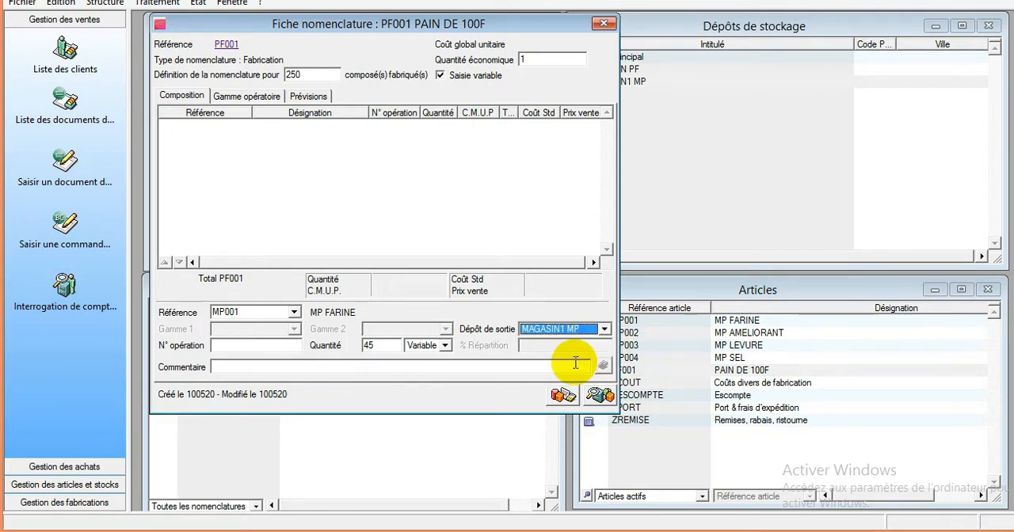
pyautogui.press('Return')
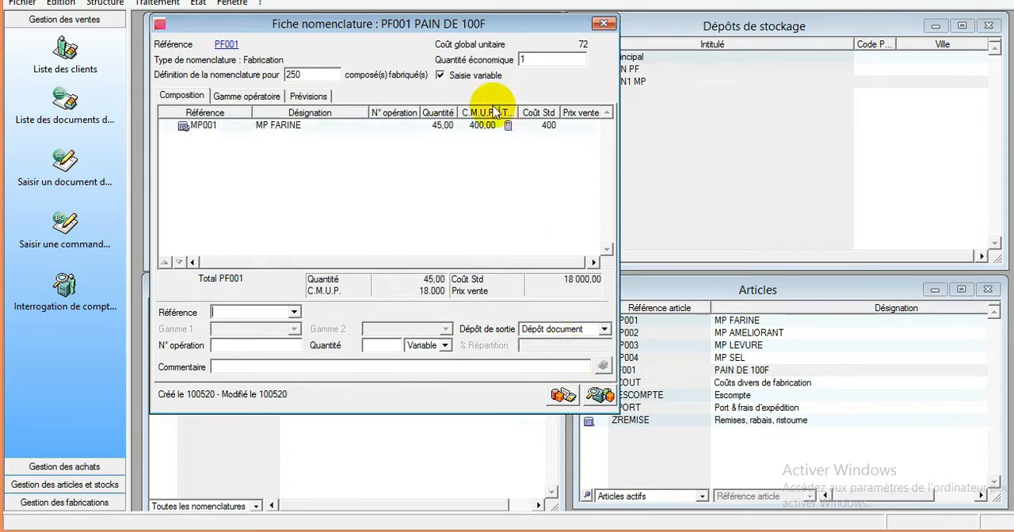
pyautogui.click(472, 128)
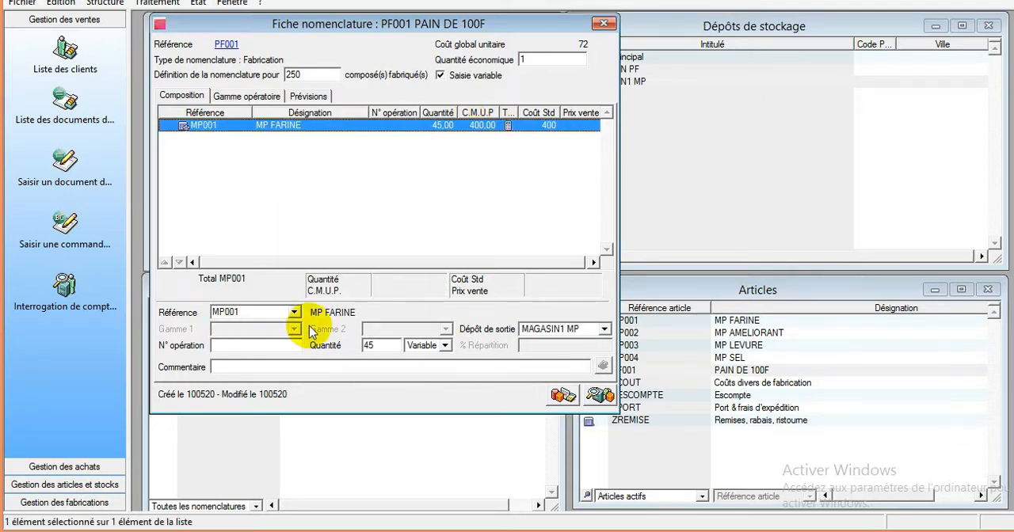
pyautogui.press('Return')
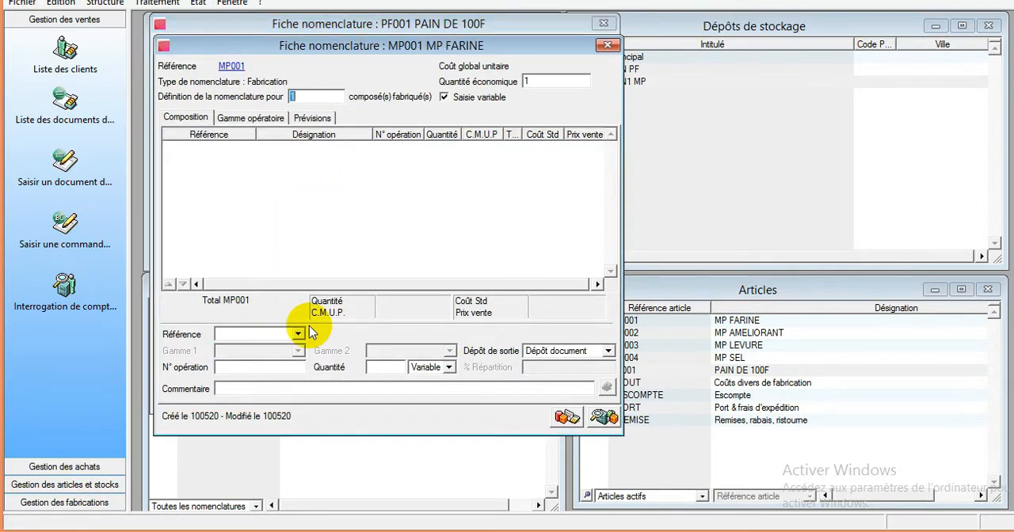
pyautogui.click(607, 45)
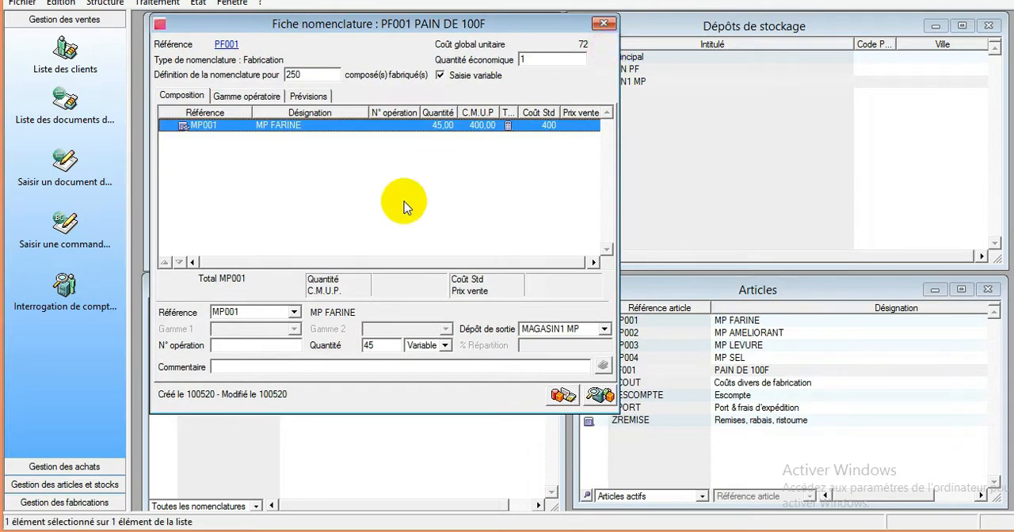
pyautogui.click(264, 311)
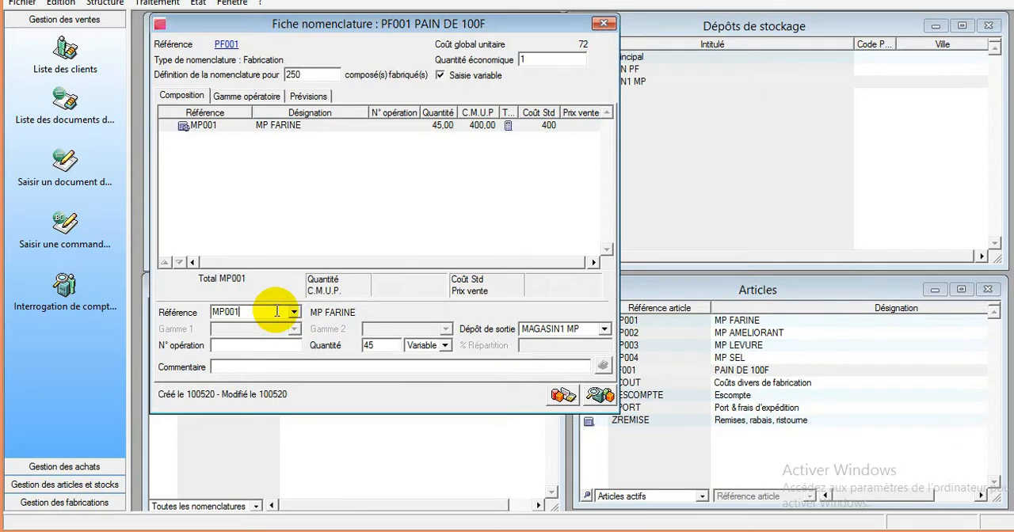
pyautogui.click(278, 158)
pyautogui.rightClick(281, 161)
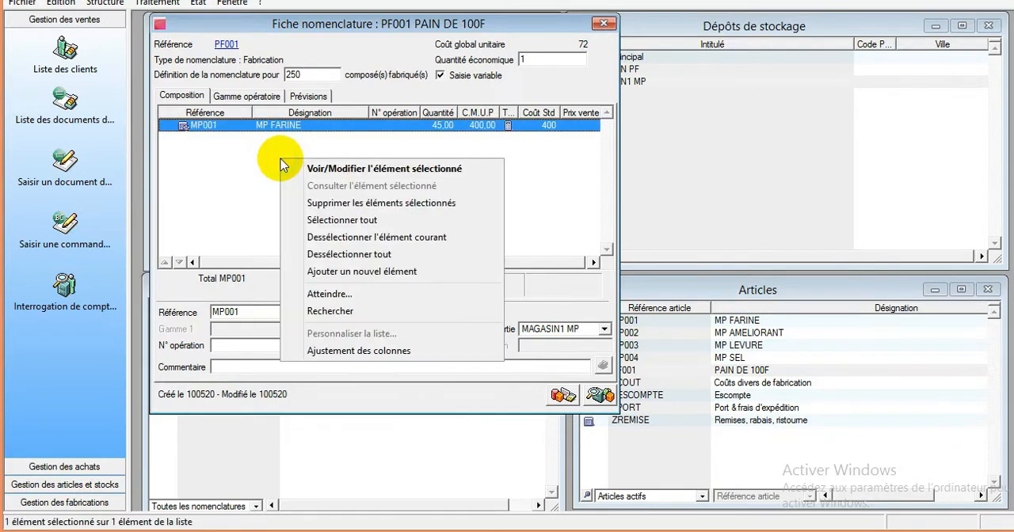
pyautogui.click(350, 270)
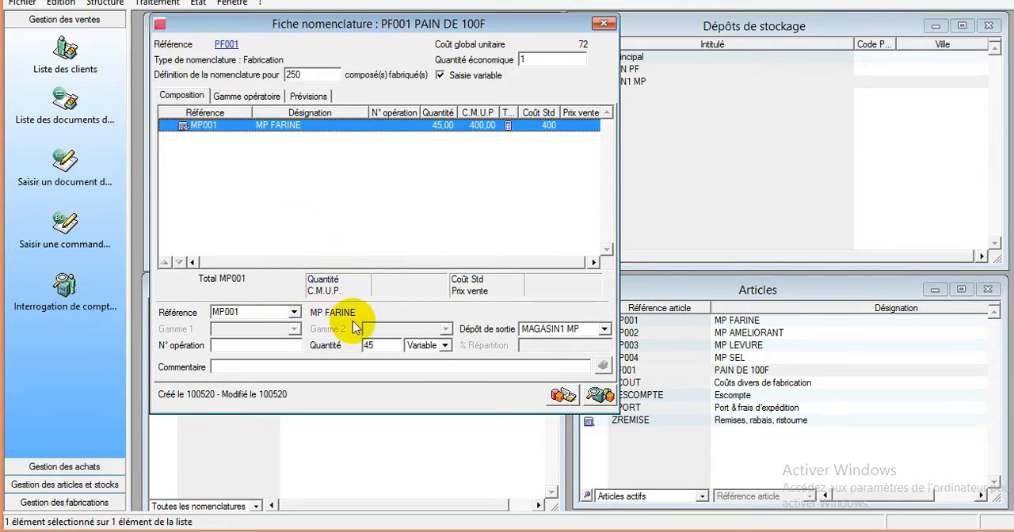
pyautogui.click(293, 315)
pyautogui.click(295, 315)
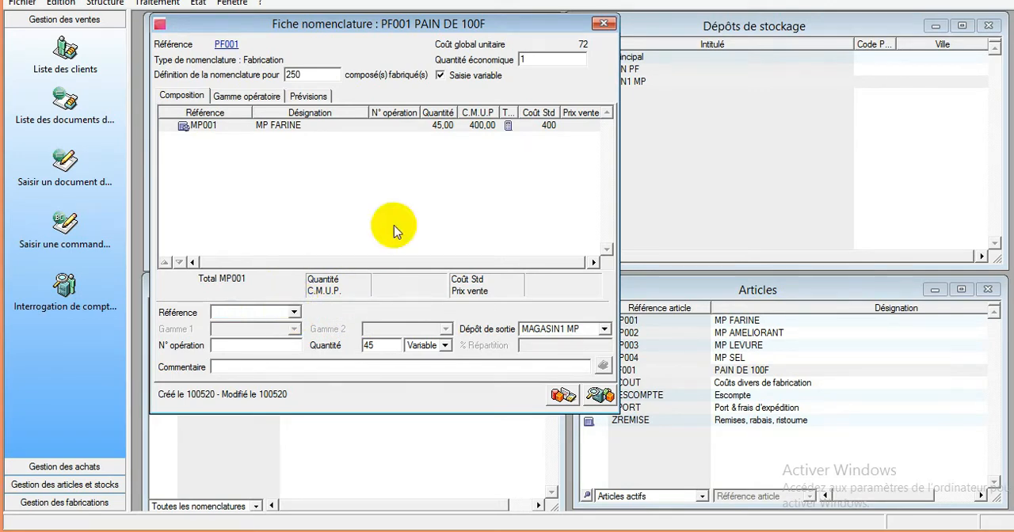
pyautogui.click(603, 23)
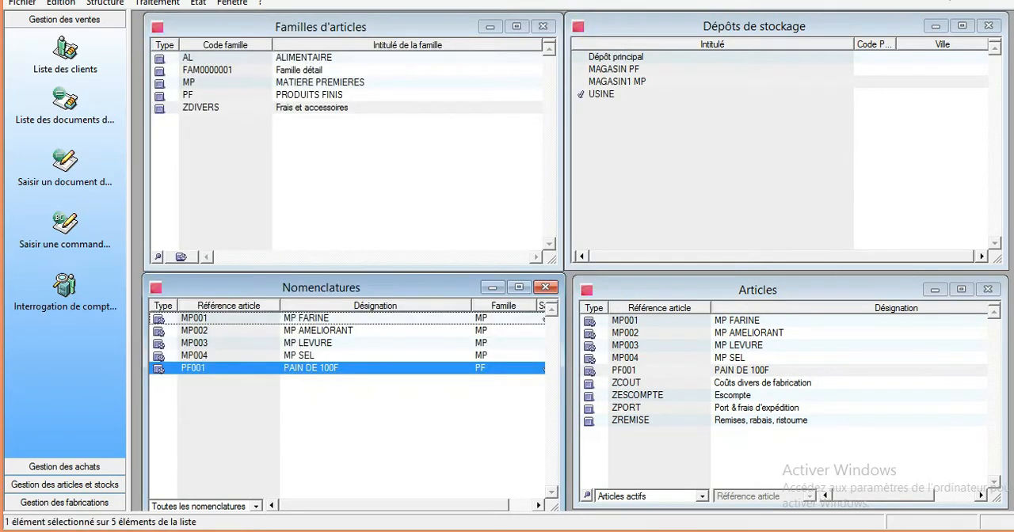
pyautogui.doubleClick(361, 369)
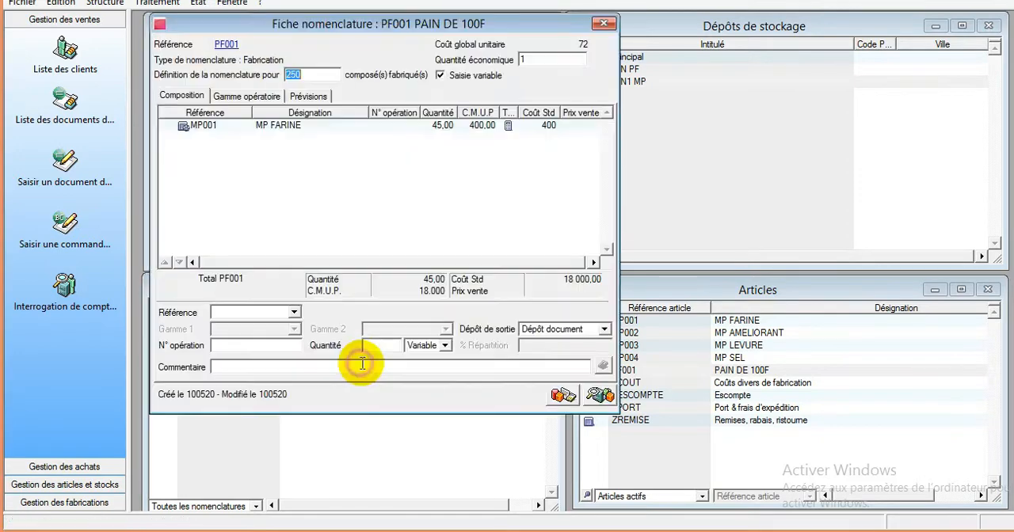
# - Start a component line for MP002 MP AMELIORANT in PF001's composition, taken from depot MAGASIN1 MP
pyautogui.click(228, 313)
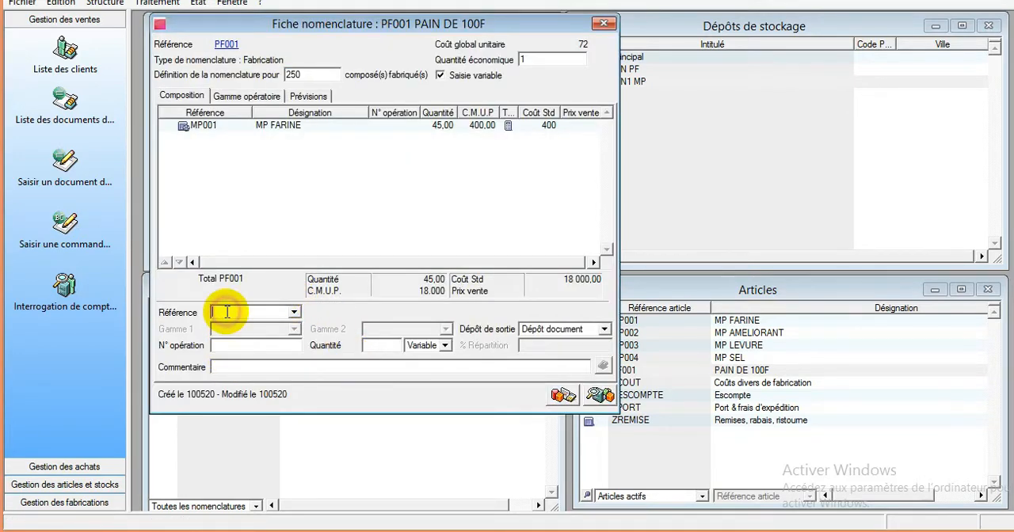
pyautogui.write('MP')
pyautogui.click(294, 312)
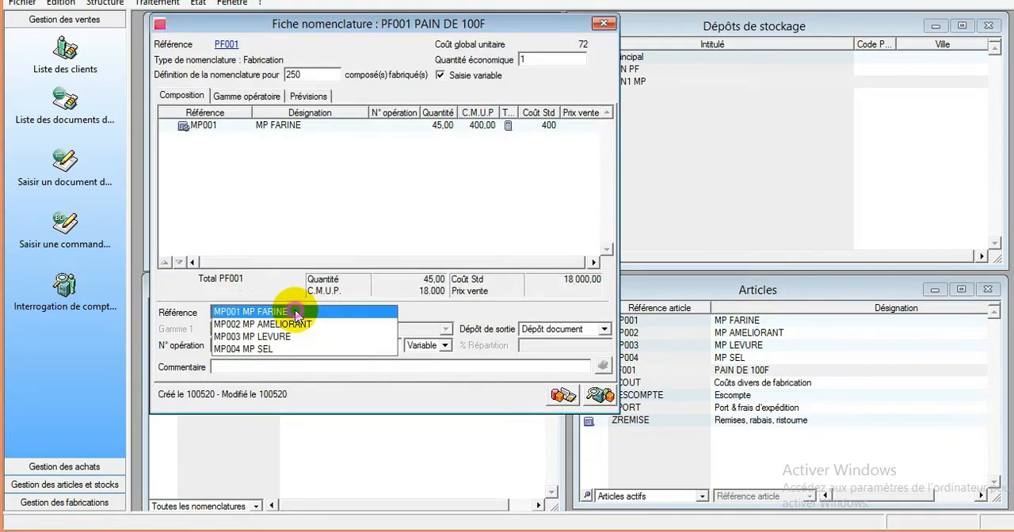
pyautogui.click(294, 325)
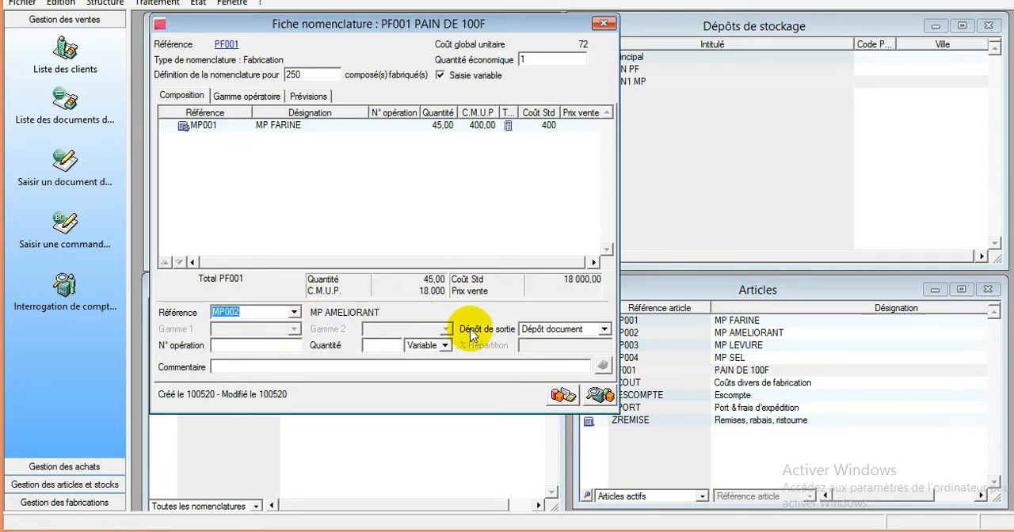
pyautogui.click(399, 343)
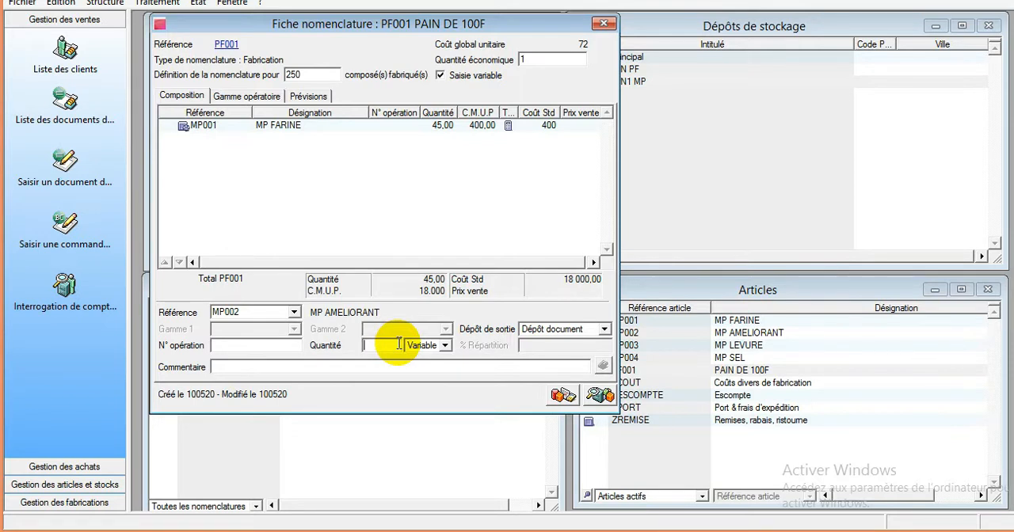
pyautogui.click(575, 329)
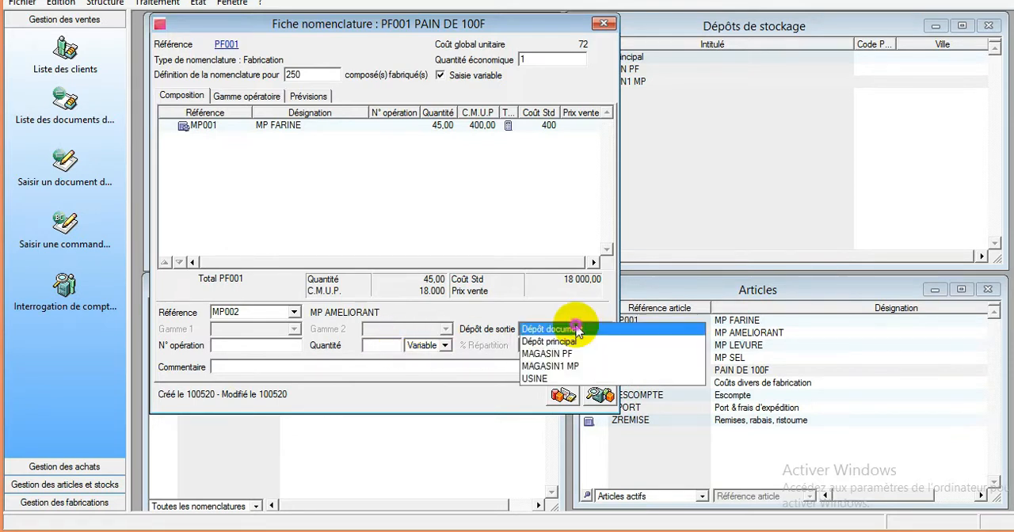
pyautogui.click(573, 369)
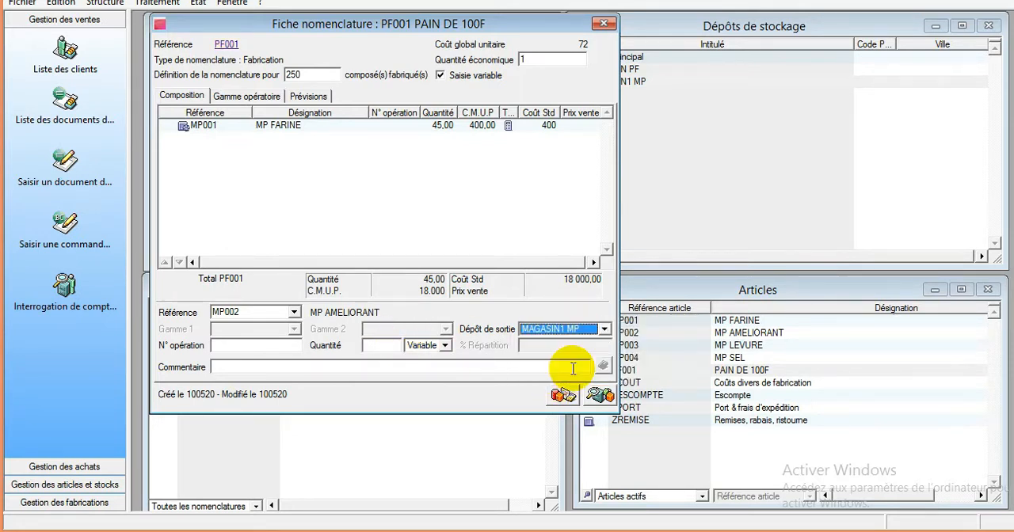
# - Check the AMELIORANT quantity in the Excel standard sheet, then add the MP002 line with quantity 0,35
pyautogui.click(379, 349)
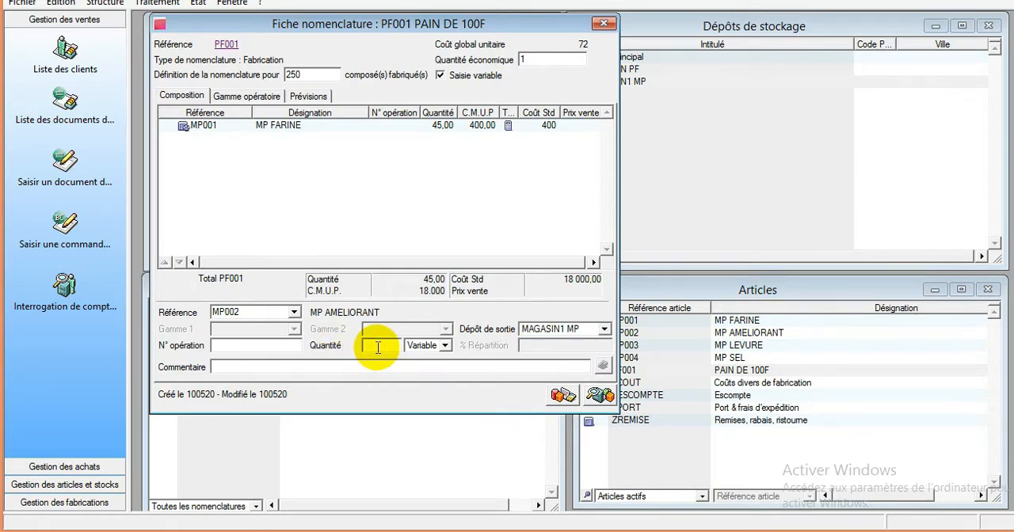
pyautogui.click(385, 523)
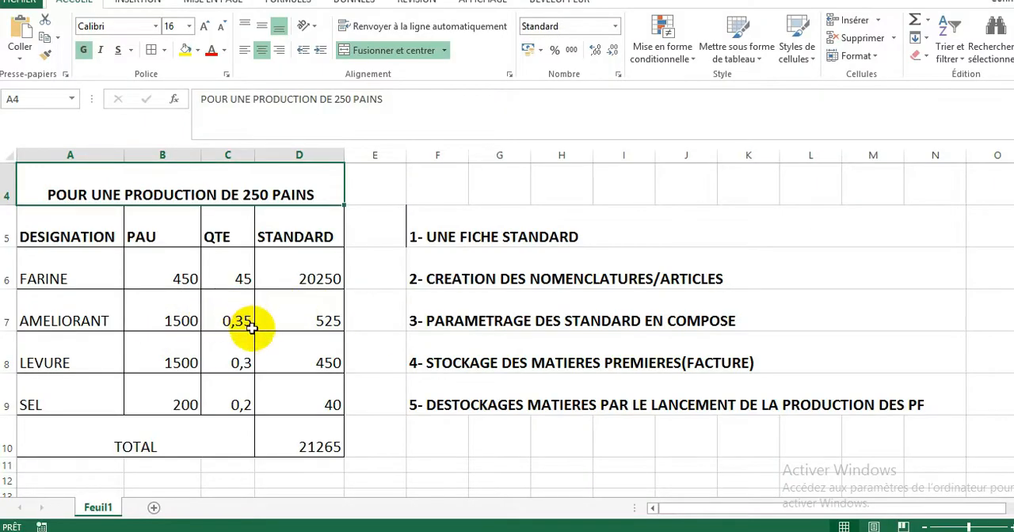
pyautogui.click(459, 529)
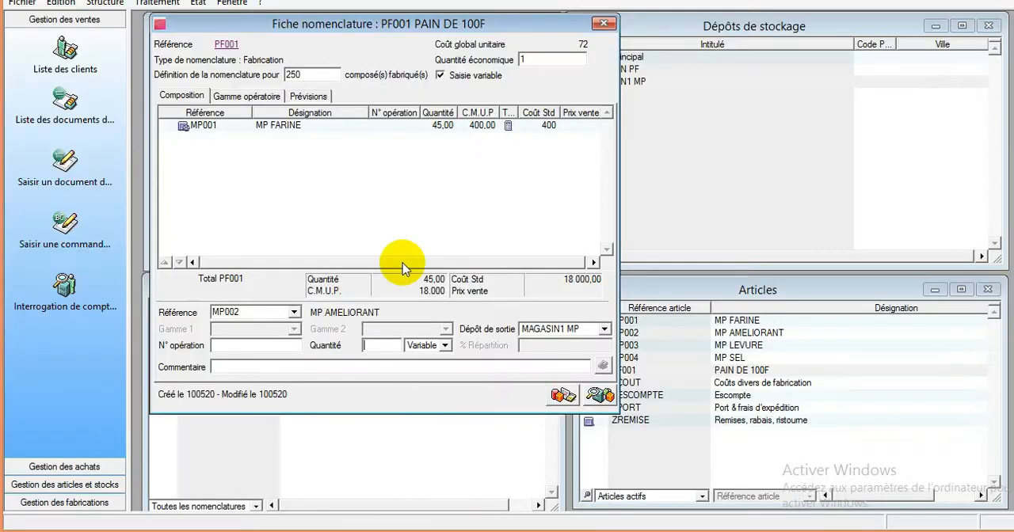
pyautogui.click(360, 345)
pyautogui.write('0,35')
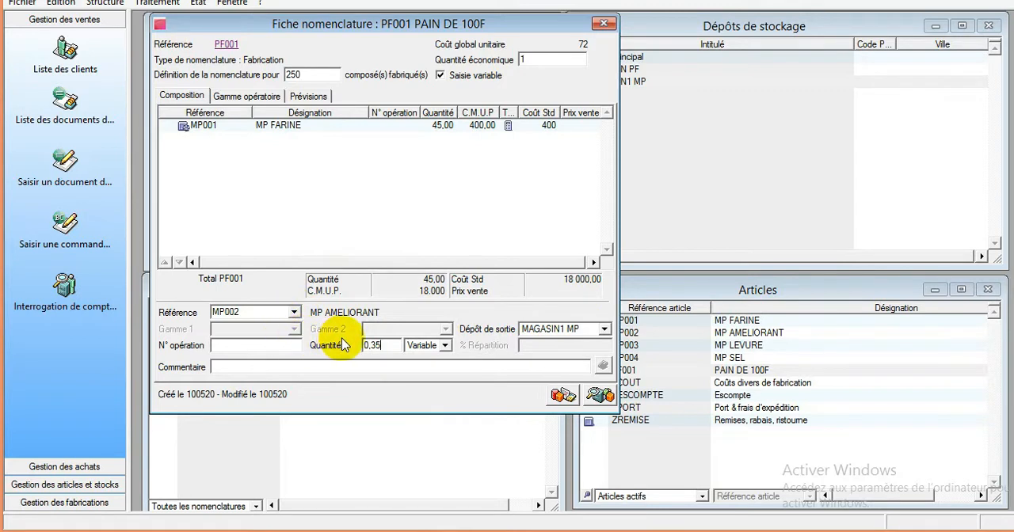
pyautogui.press('Return')
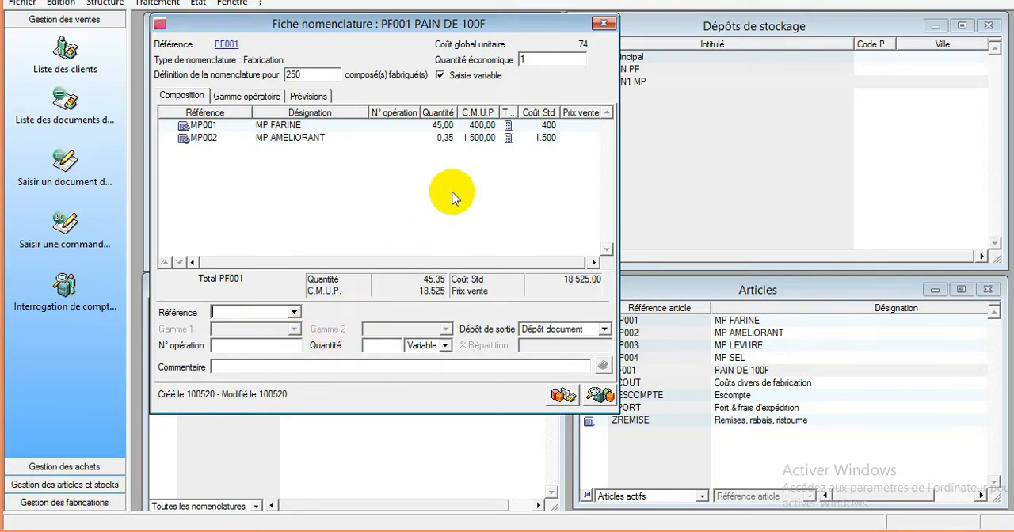
# - Add component MP003 MP LEVURE to PF001's composition, with quantity 0,3 taken from depot MAGASIN1 MP
pyautogui.click(256, 312)
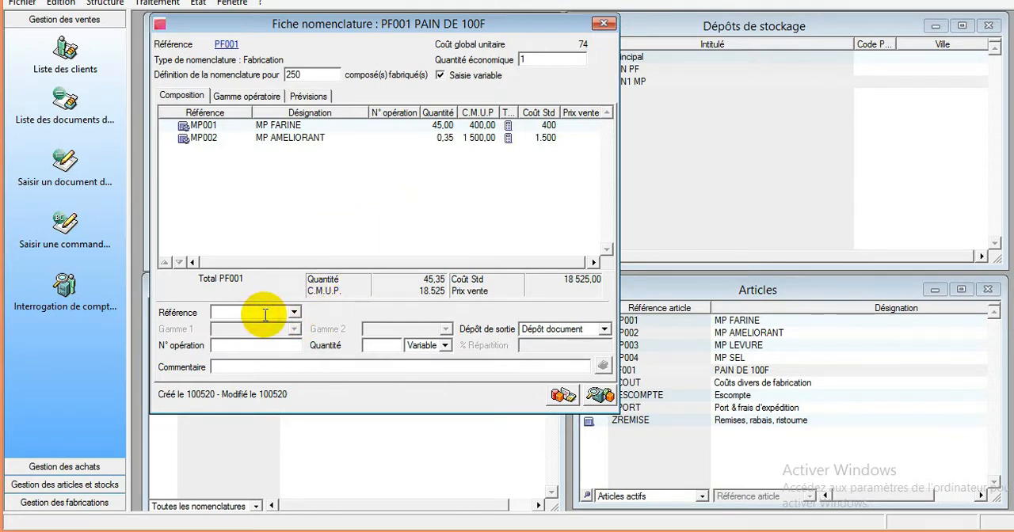
pyautogui.write('MP')
pyautogui.click(292, 312)
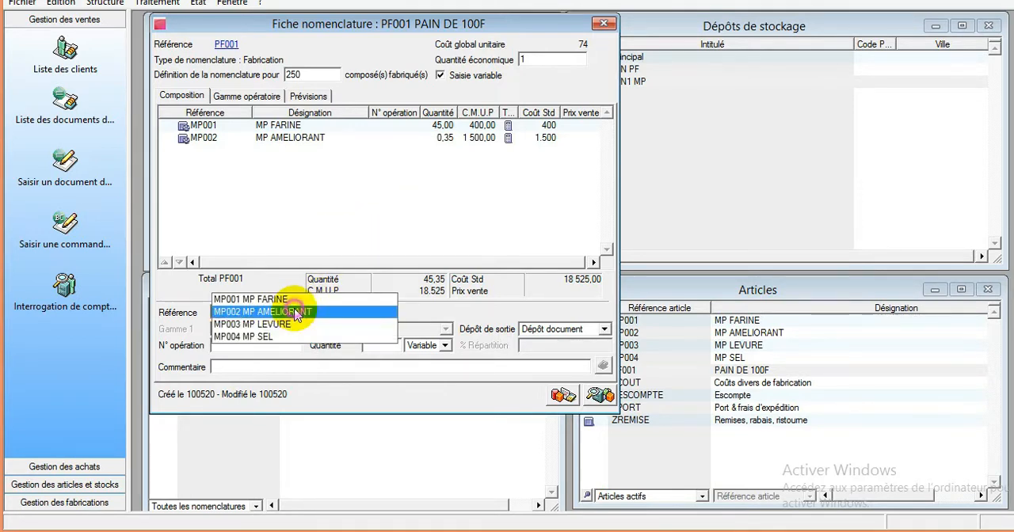
pyautogui.click(360, 327)
pyautogui.click(386, 348)
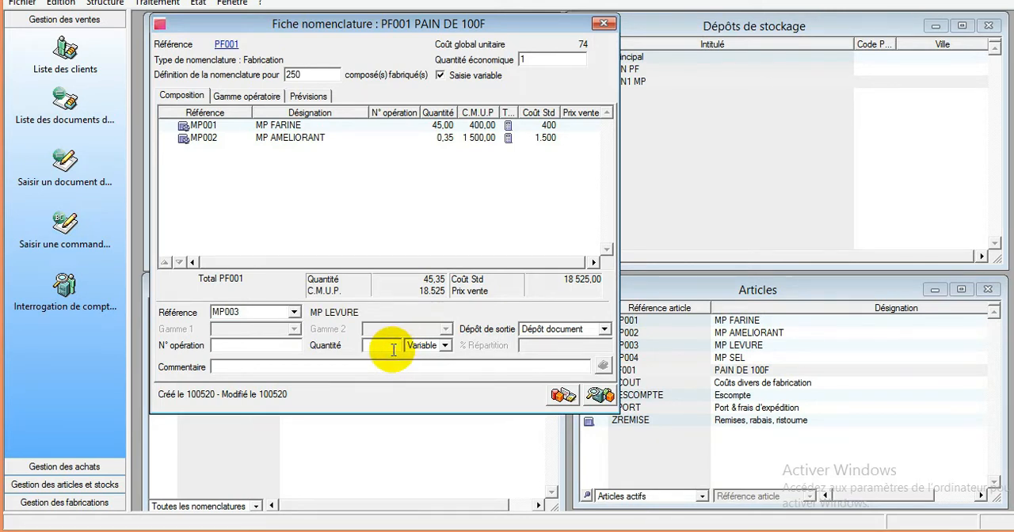
pyautogui.write('0,3')
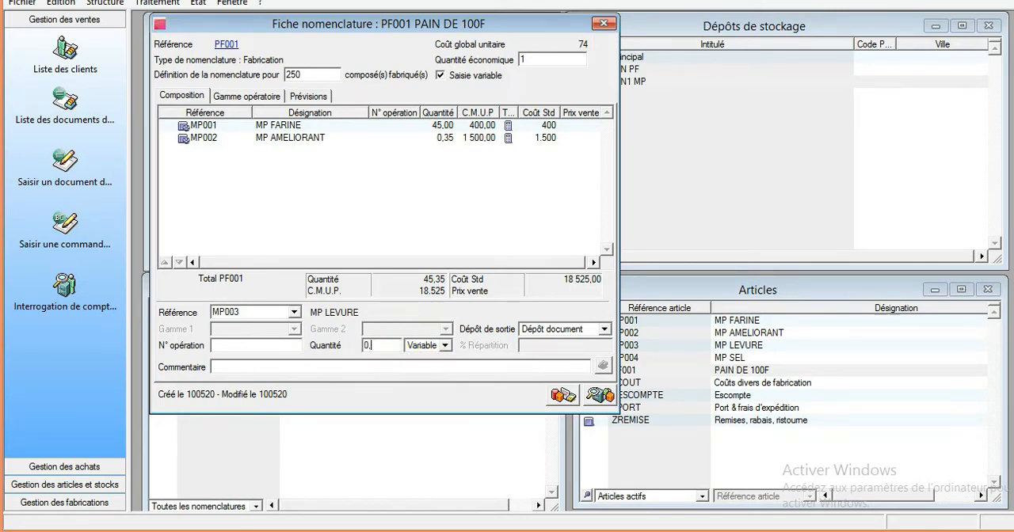
pyautogui.click(532, 329)
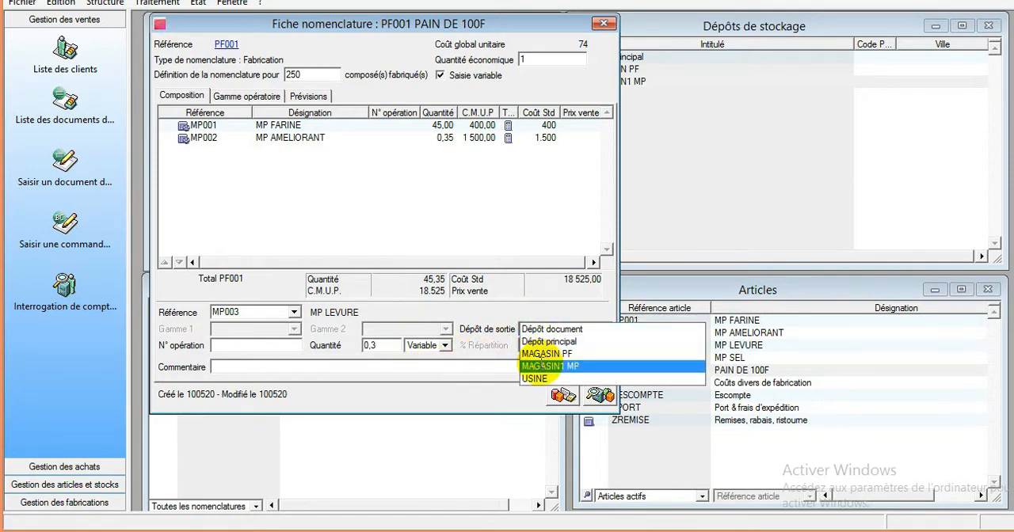
pyautogui.click(545, 367)
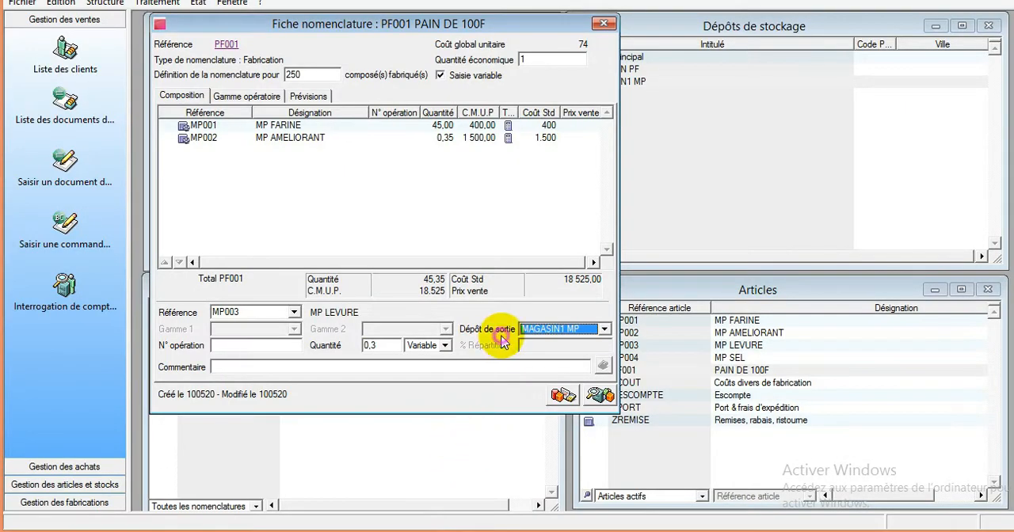
pyautogui.press('Return')
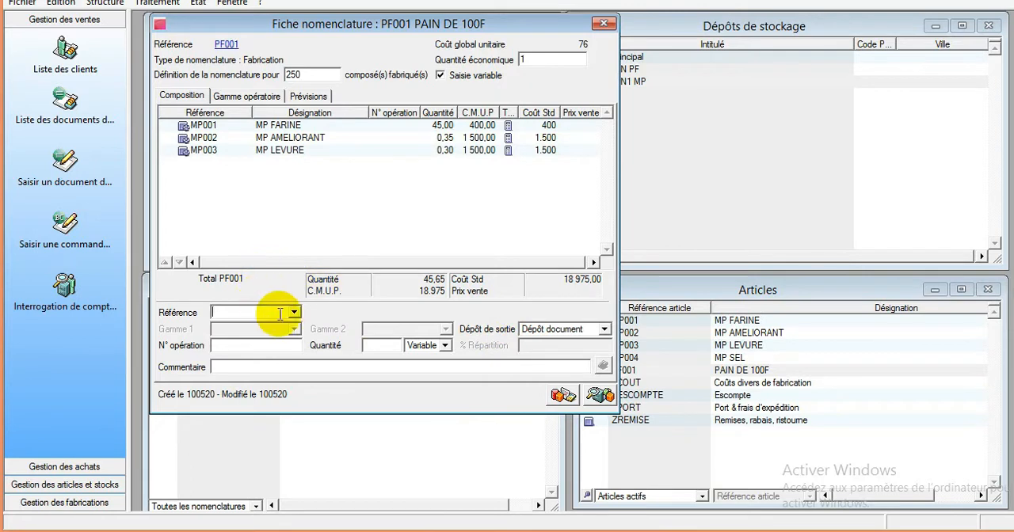
# - Add component MP004 MP SEL with quantity 0,2 from depot MAGASIN1 MP, and close the PF001 nomenclature
pyautogui.write('MP')
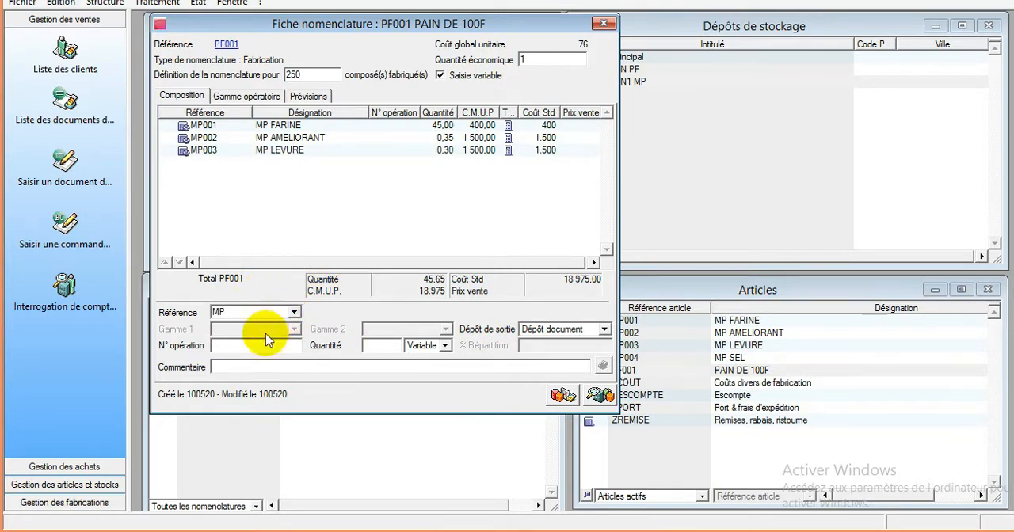
pyautogui.click(293, 312)
pyautogui.click(299, 324)
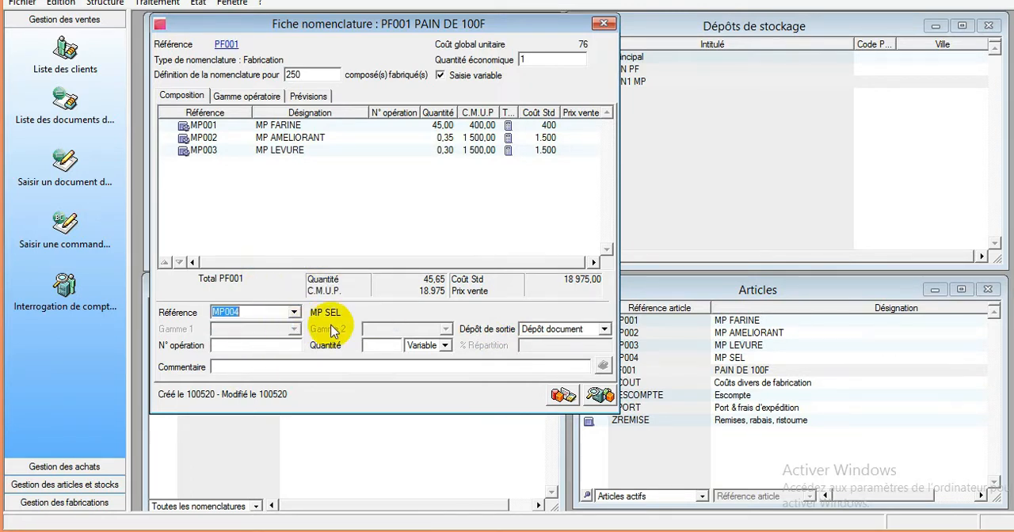
pyautogui.click(389, 349)
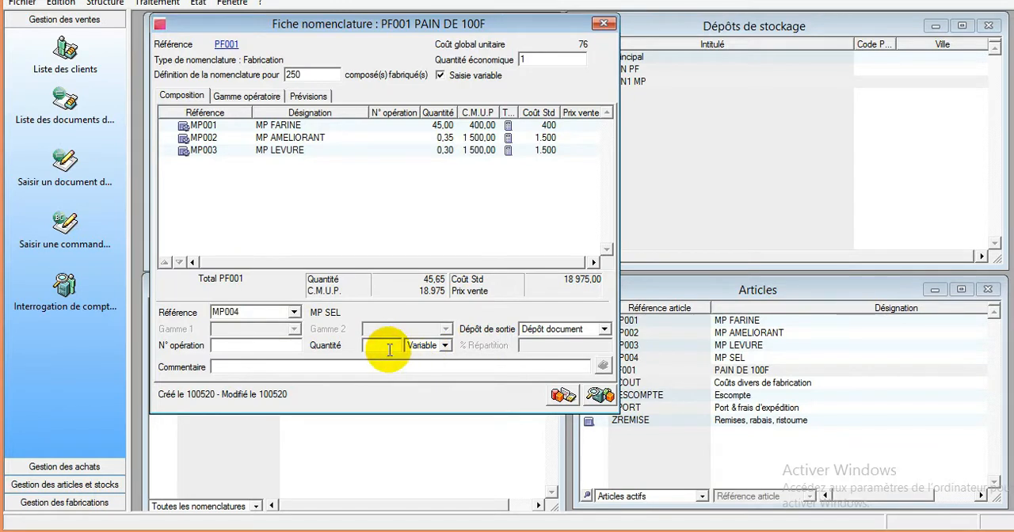
pyautogui.write('0,2')
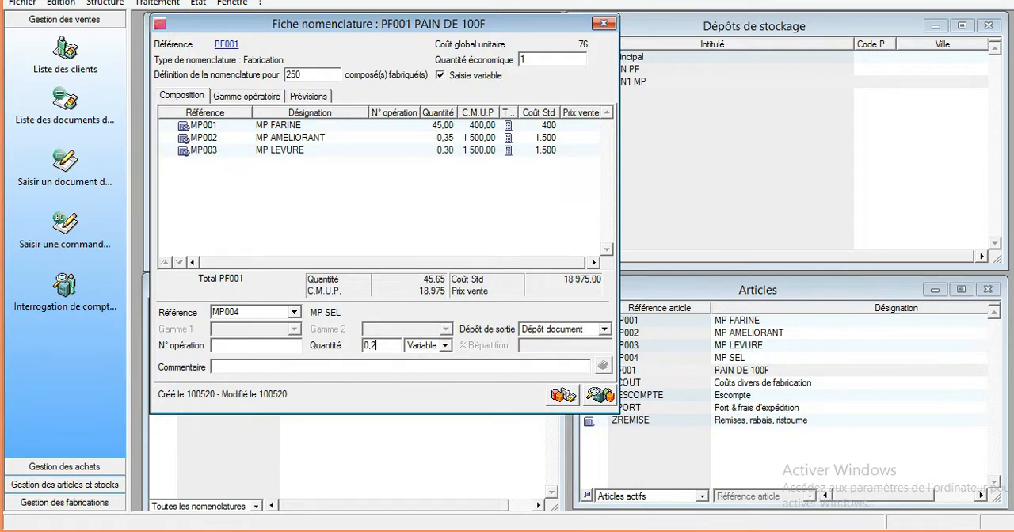
pyautogui.click(569, 328)
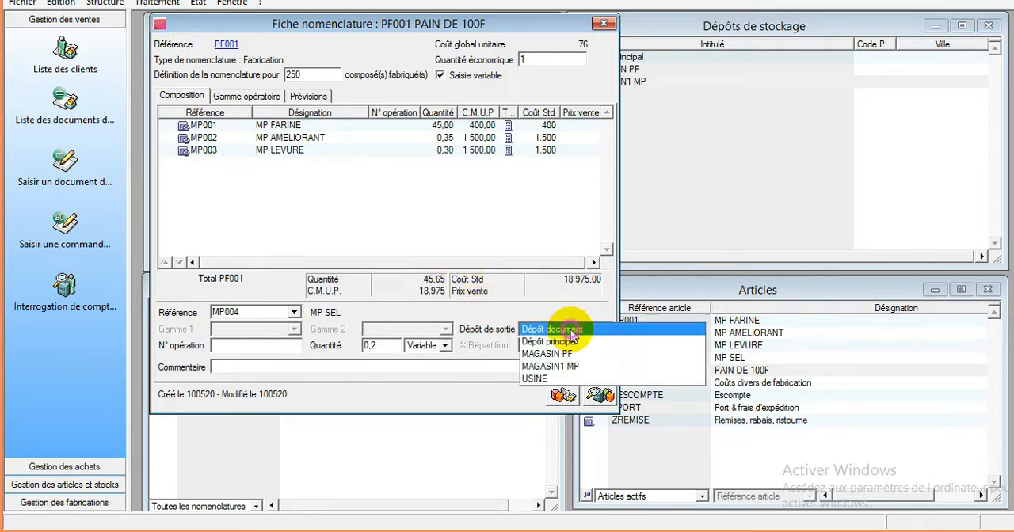
pyautogui.click(570, 367)
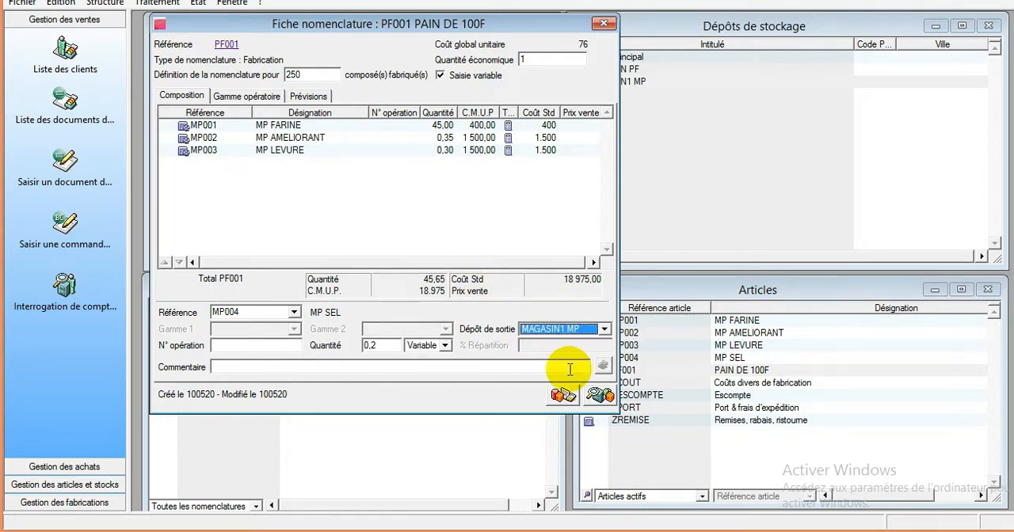
pyautogui.press('Return')
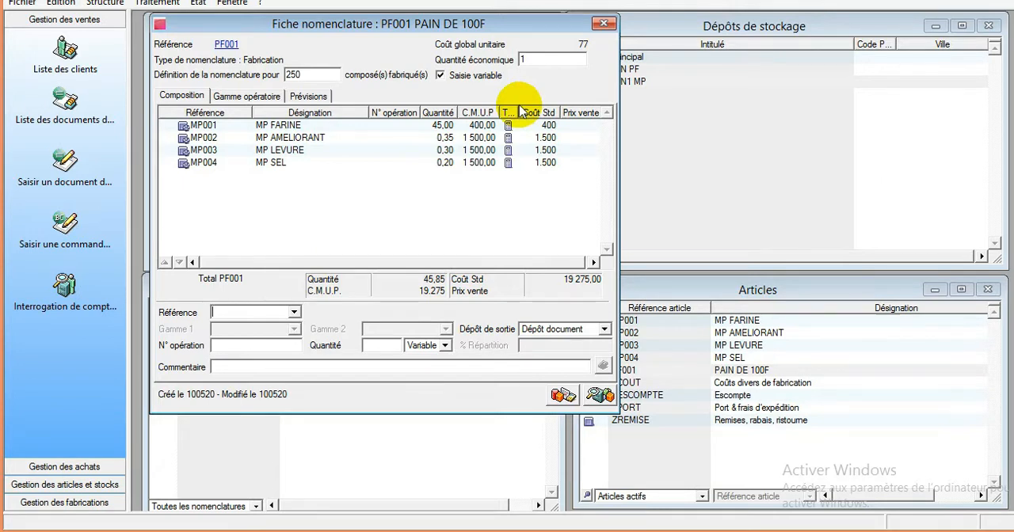
pyautogui.click(604, 26)
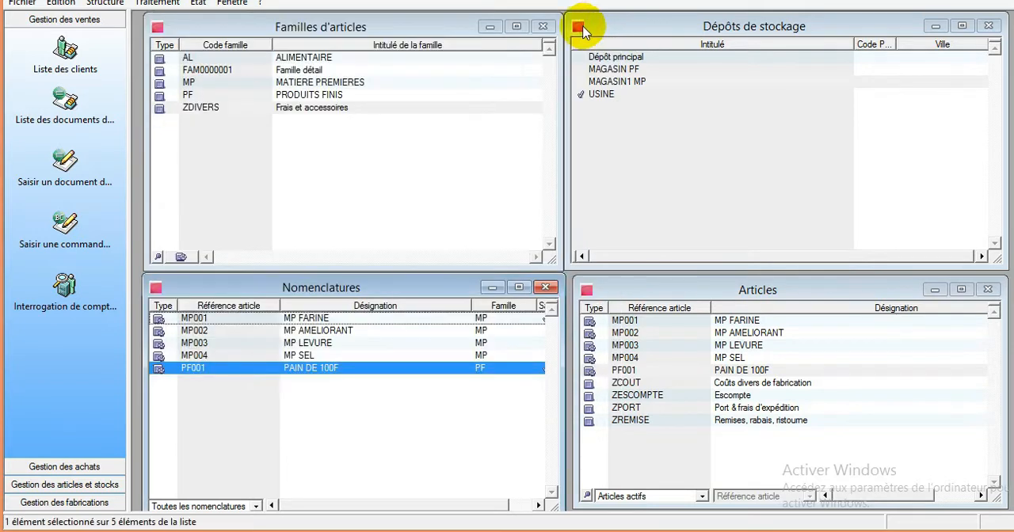
pyautogui.click(296, 197)
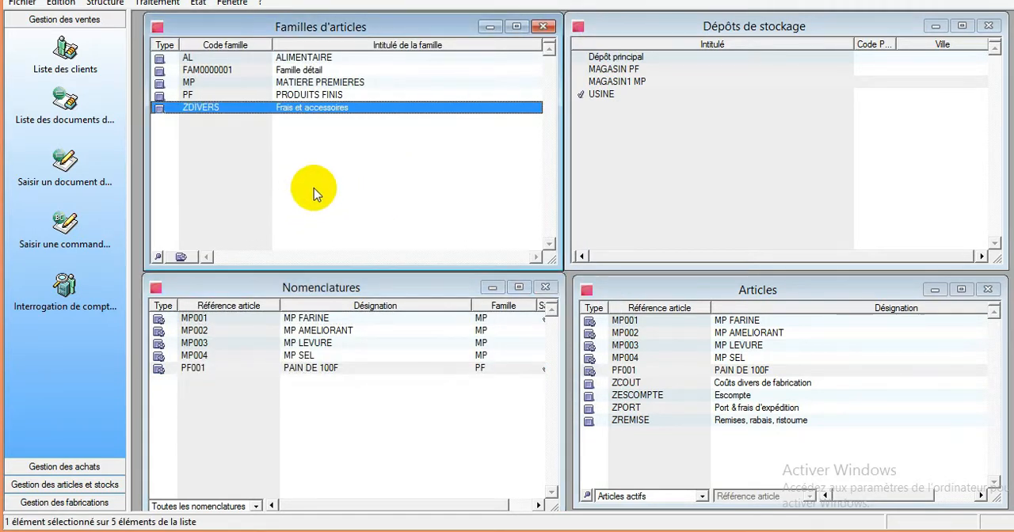
pyautogui.click(922, 2)
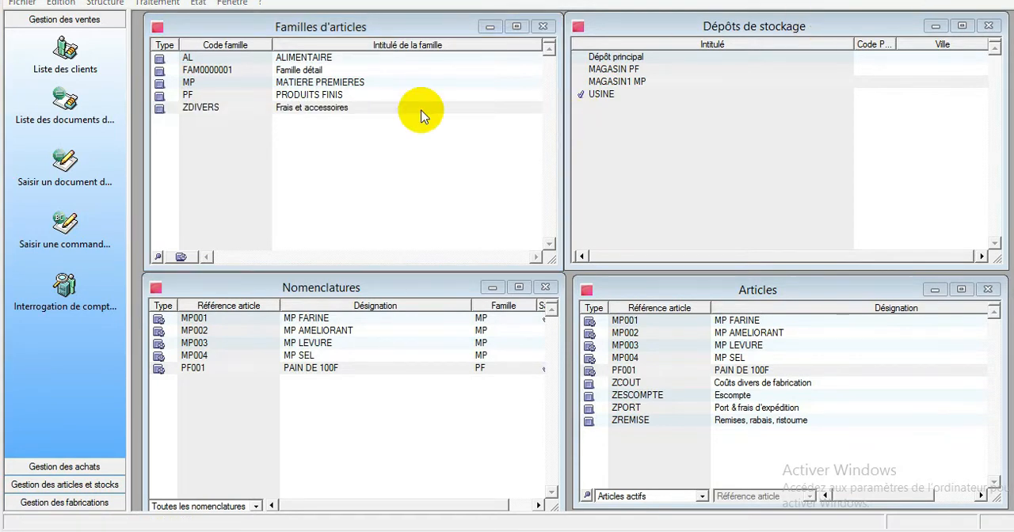
# - Start a fabrication simulation for nomenclature PF001 and continue to the depot and quantity settings
pyautogui.click(154, 3)
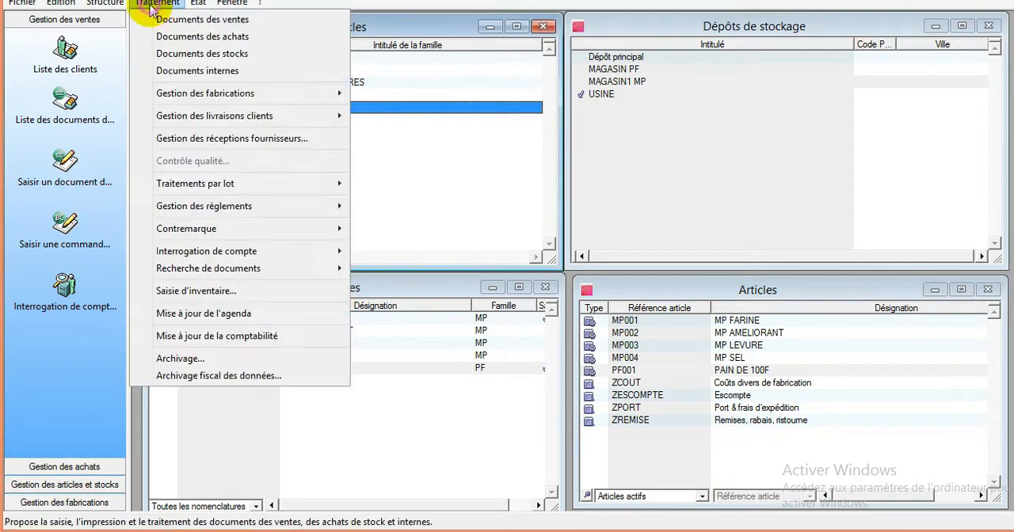
pyautogui.moveTo(205, 95)
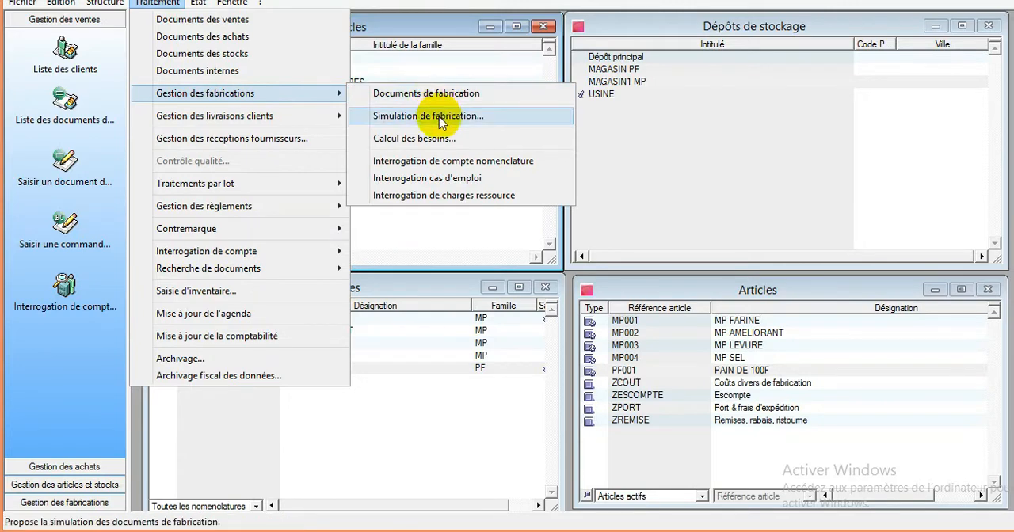
pyautogui.click(454, 119)
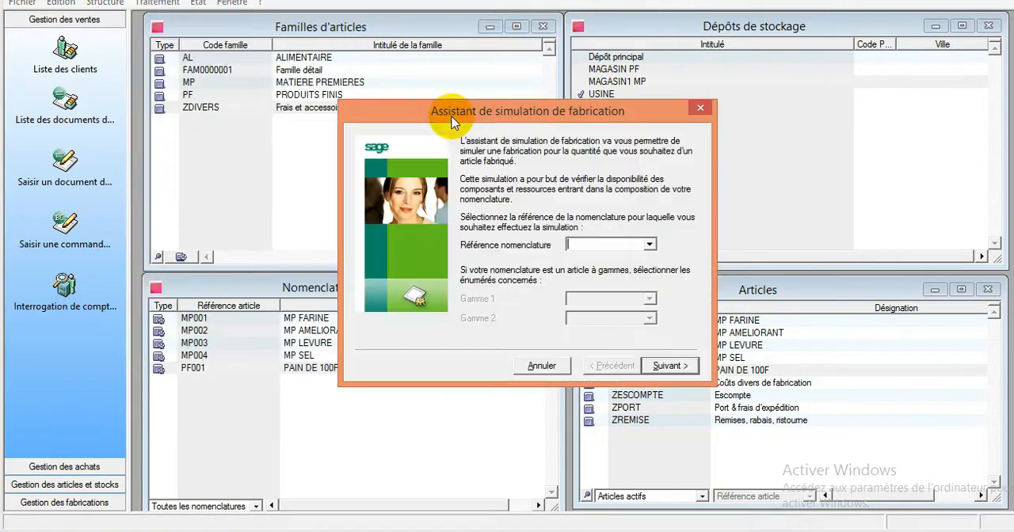
pyautogui.write('/MP')
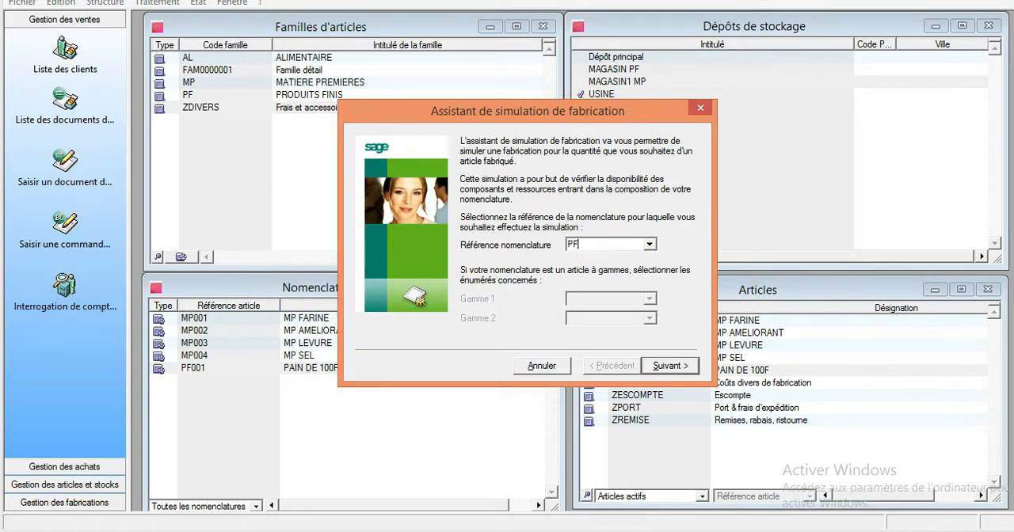
pyautogui.click(652, 248)
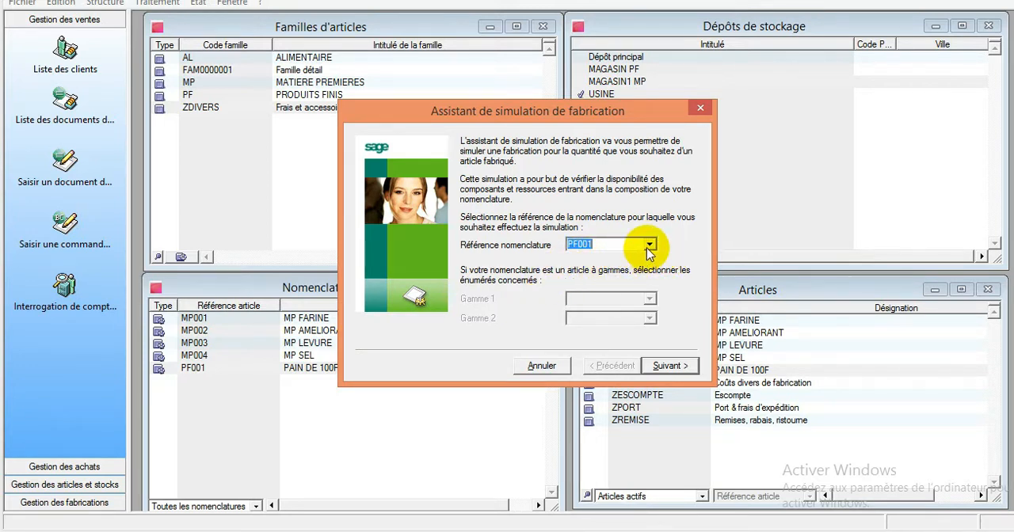
pyautogui.click(670, 366)
pyautogui.click(672, 366)
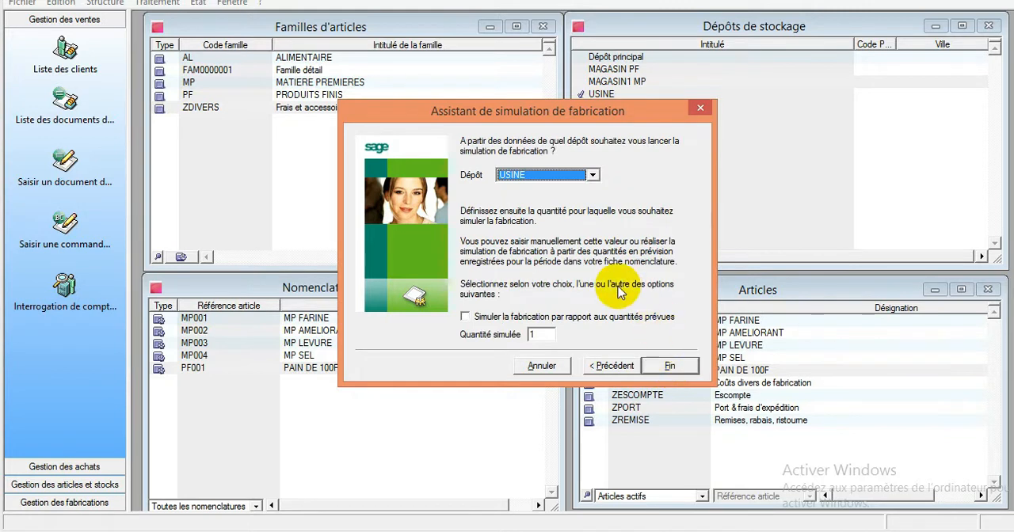
# - Run the PF001 fabrication simulation from depot MAGASIN1 MP with a simulated quantity of 250
pyautogui.click(579, 176)
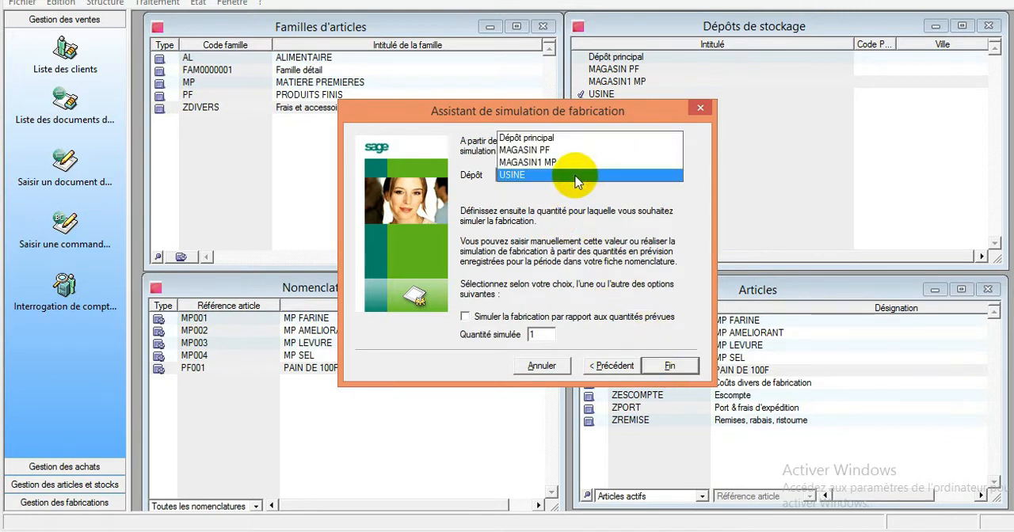
pyautogui.click(577, 163)
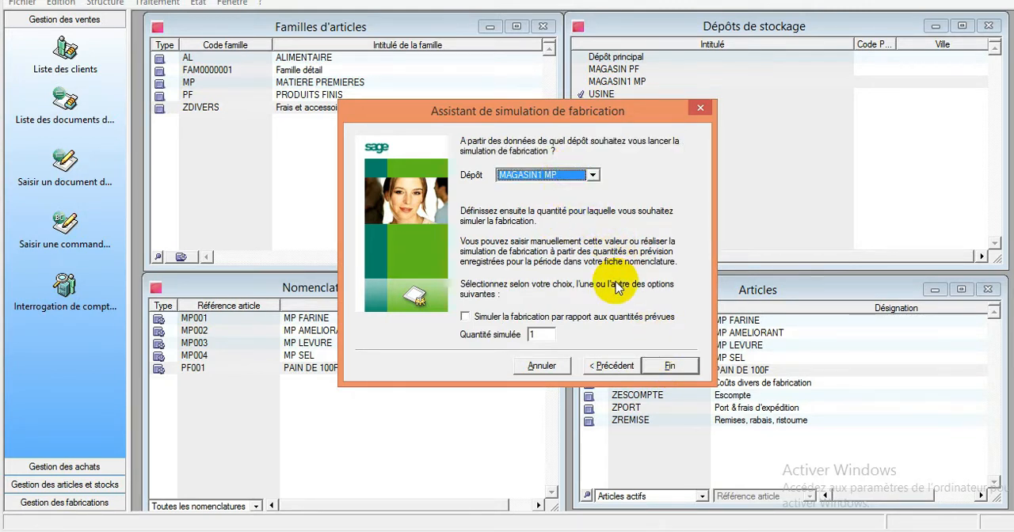
pyautogui.click(537, 334)
pyautogui.write('250')
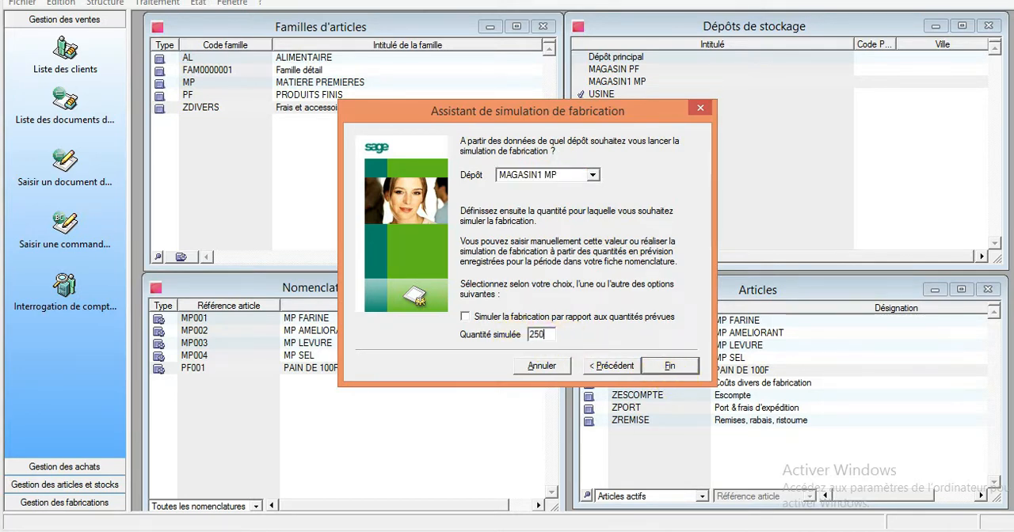
pyautogui.click(670, 365)
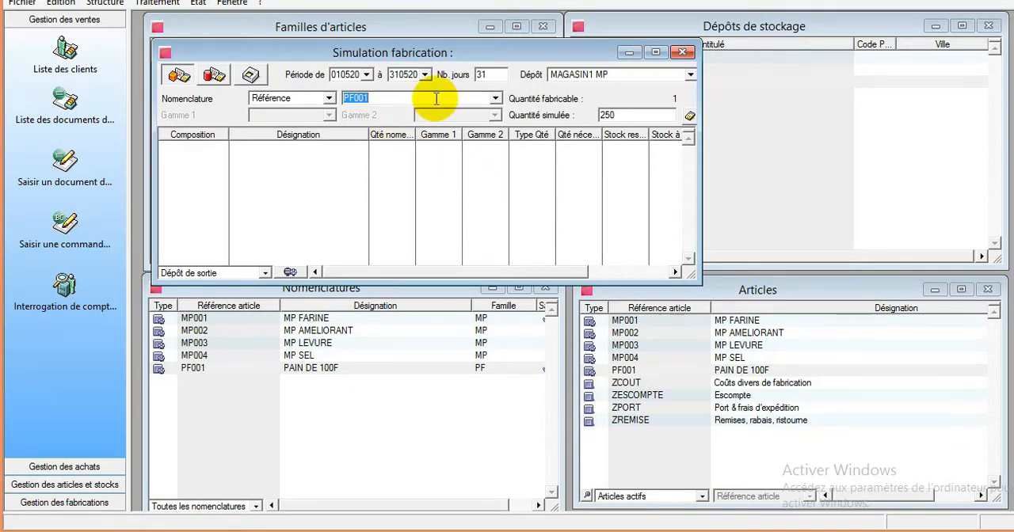
pyautogui.click(623, 115)
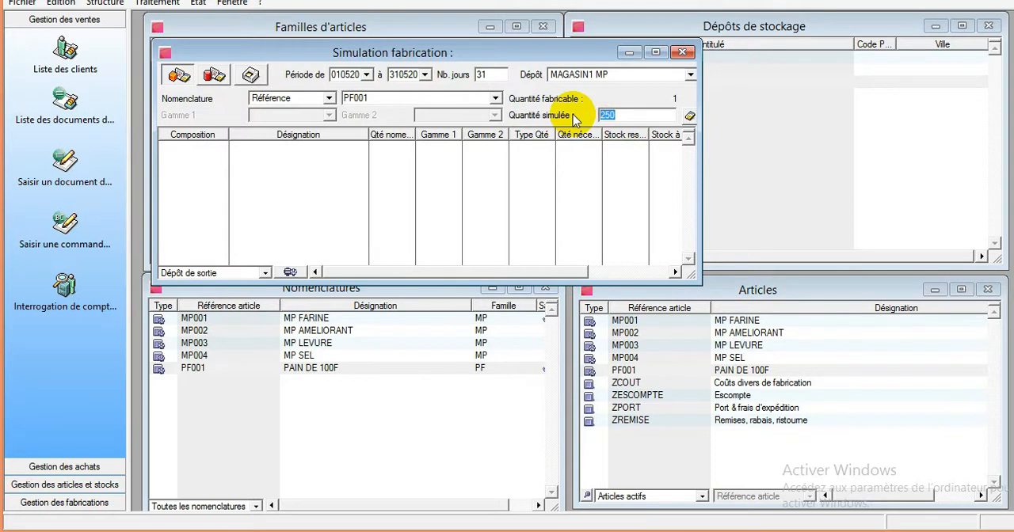
pyautogui.press('Return')
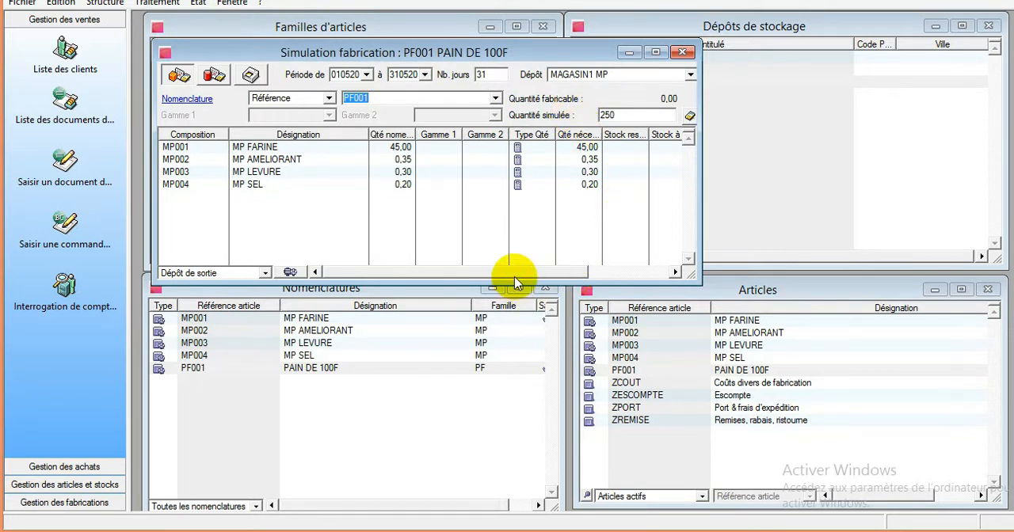
# - Examine the required quantities, stock status and missing quantities of PF001's components in the fabrication simulation
pyautogui.moveTo(516, 272); pyautogui.dragTo(373, 305)
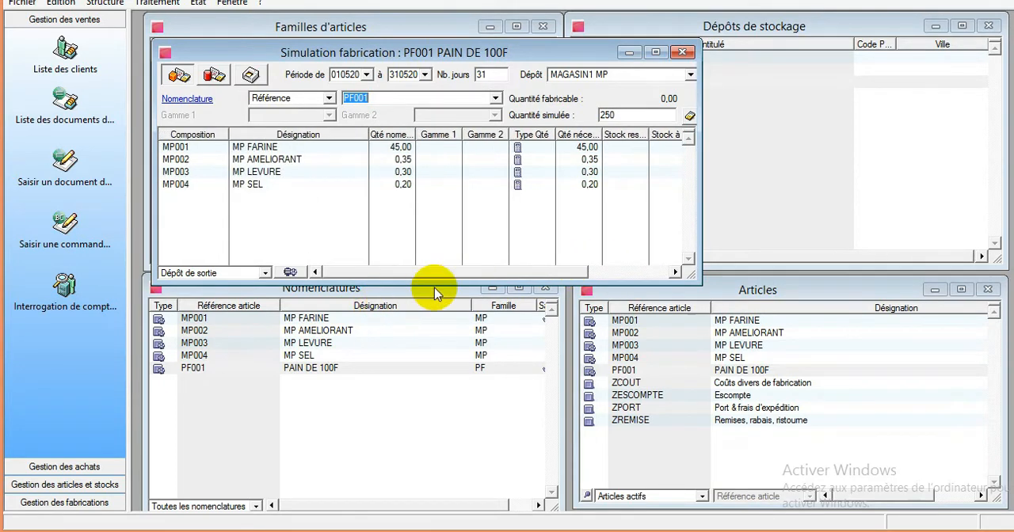
pyautogui.moveTo(470, 281); pyautogui.dragTo(383, 278)
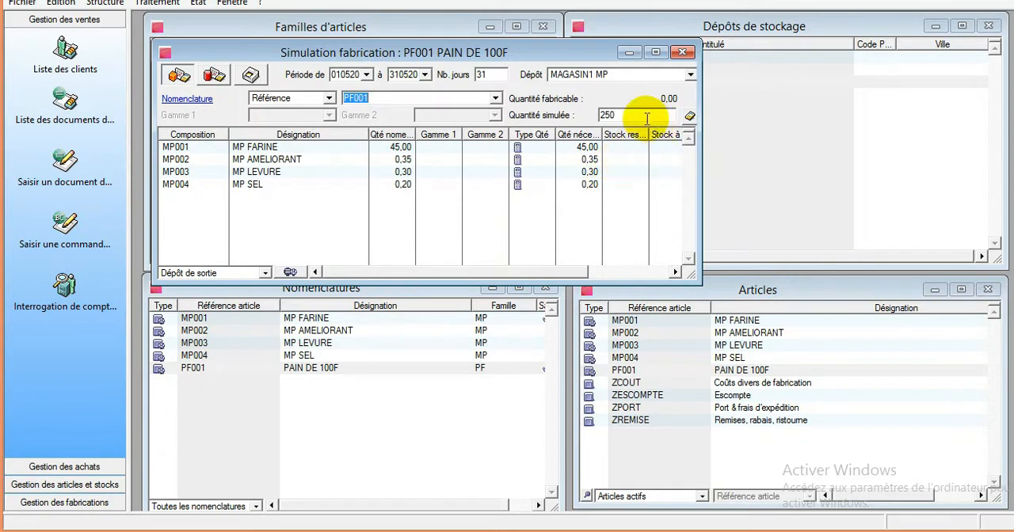
pyautogui.click(622, 117)
pyautogui.moveTo(600, 115); pyautogui.dragTo(636, 116)
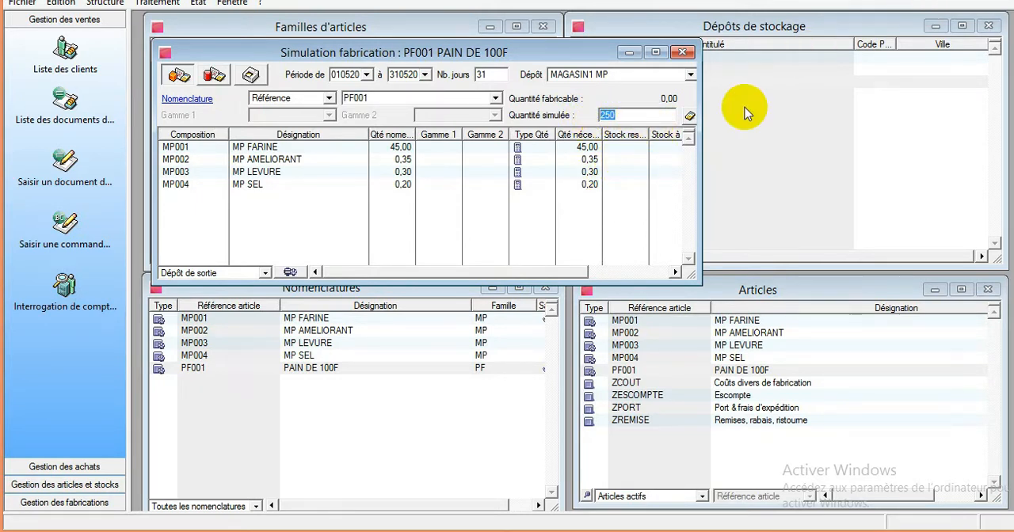
pyautogui.moveTo(528, 272); pyautogui.dragTo(668, 258)
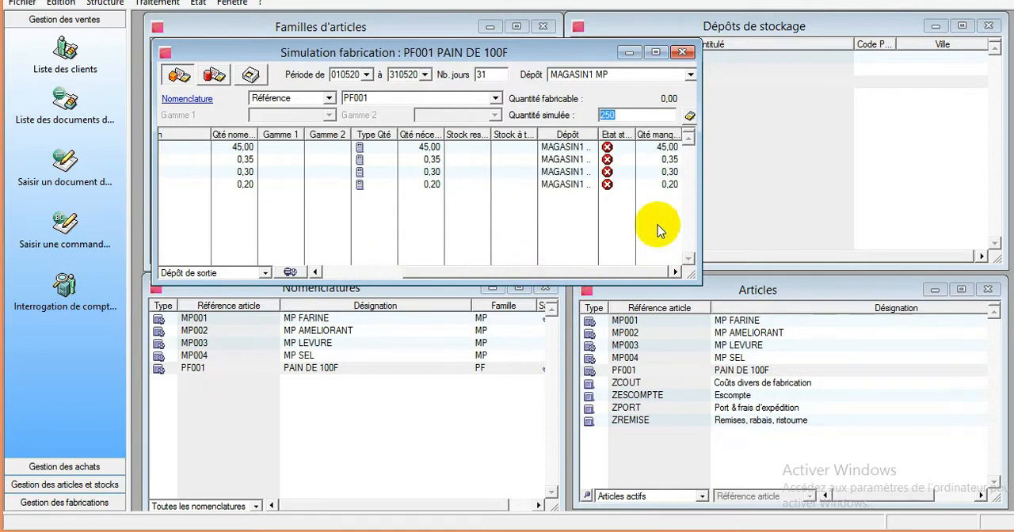
pyautogui.moveTo(635, 138); pyautogui.dragTo(658, 140)
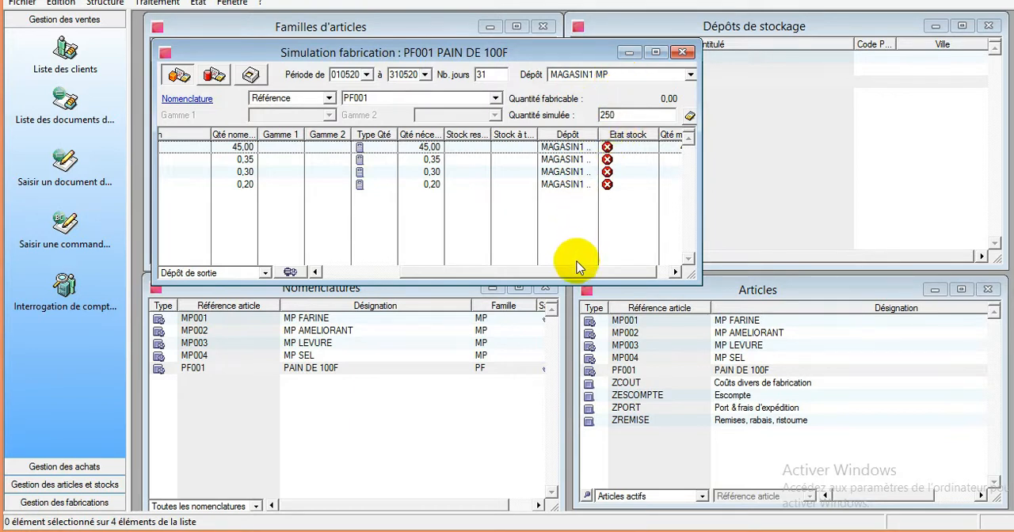
pyautogui.moveTo(582, 272); pyautogui.dragTo(602, 262)
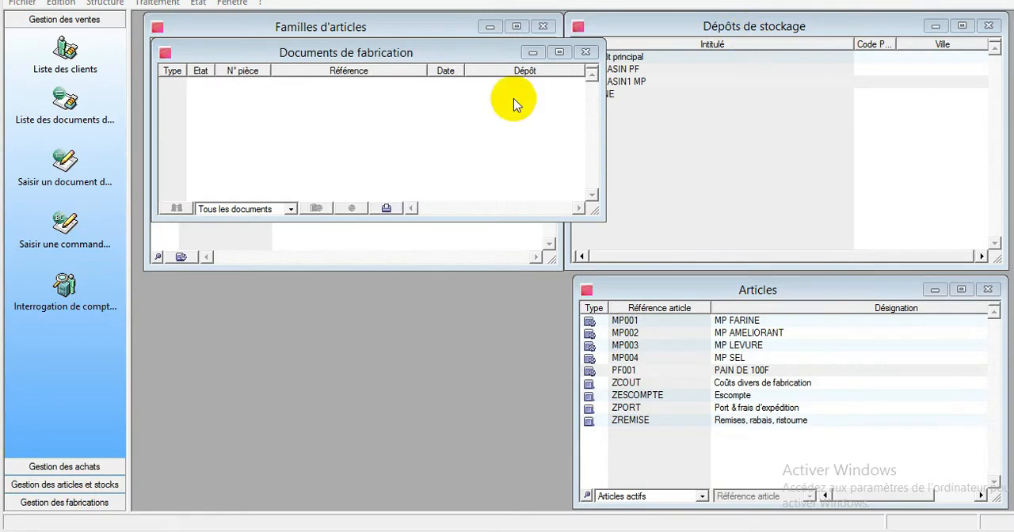
# - Create a new purchase document of type Facture in the purchase documents list
pyautogui.click(155, 3)
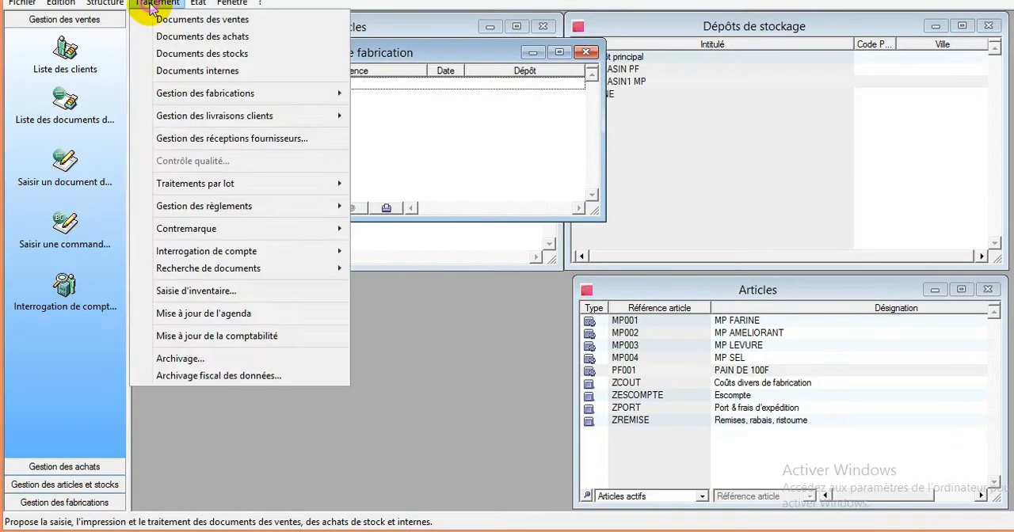
pyautogui.click(222, 36)
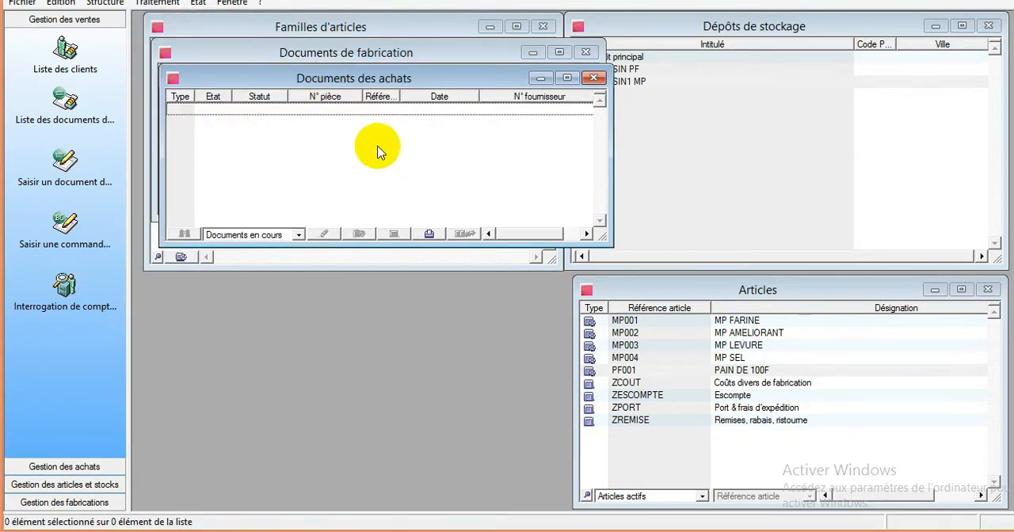
pyautogui.click(567, 78)
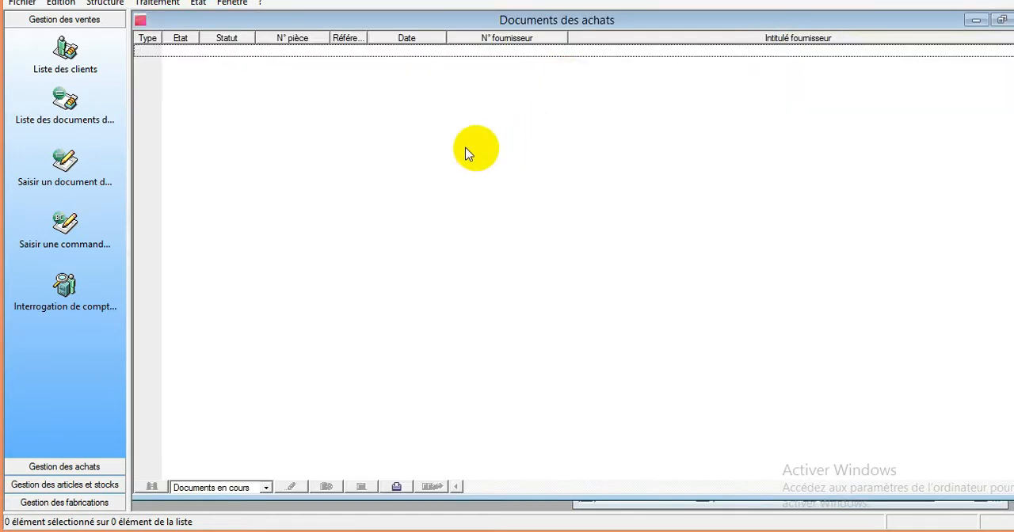
pyautogui.rightClick(382, 136)
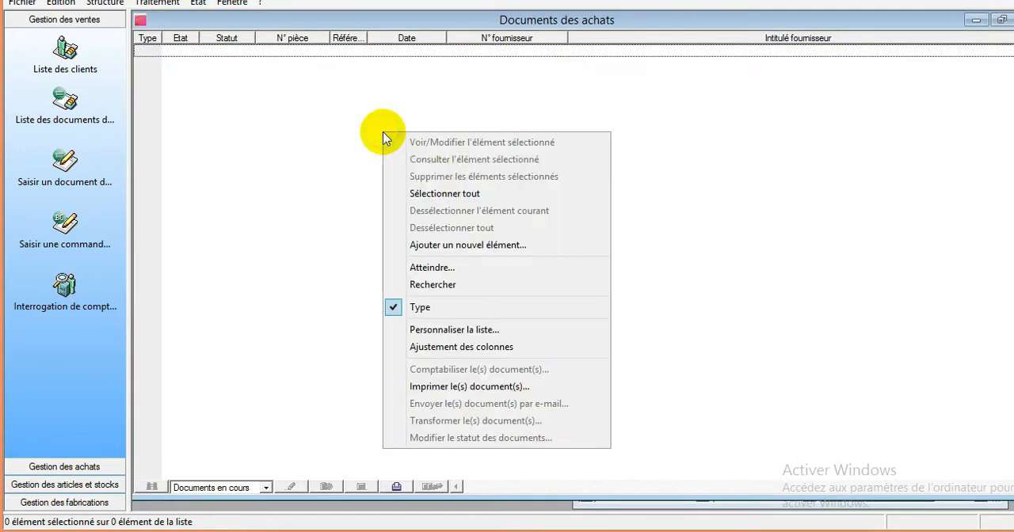
pyautogui.click(471, 245)
pyautogui.click(483, 277)
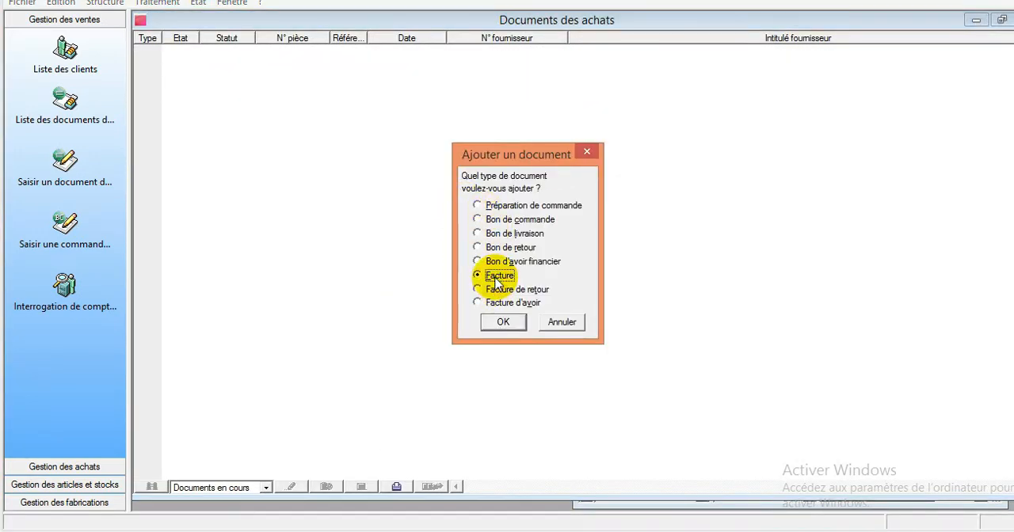
pyautogui.click(501, 325)
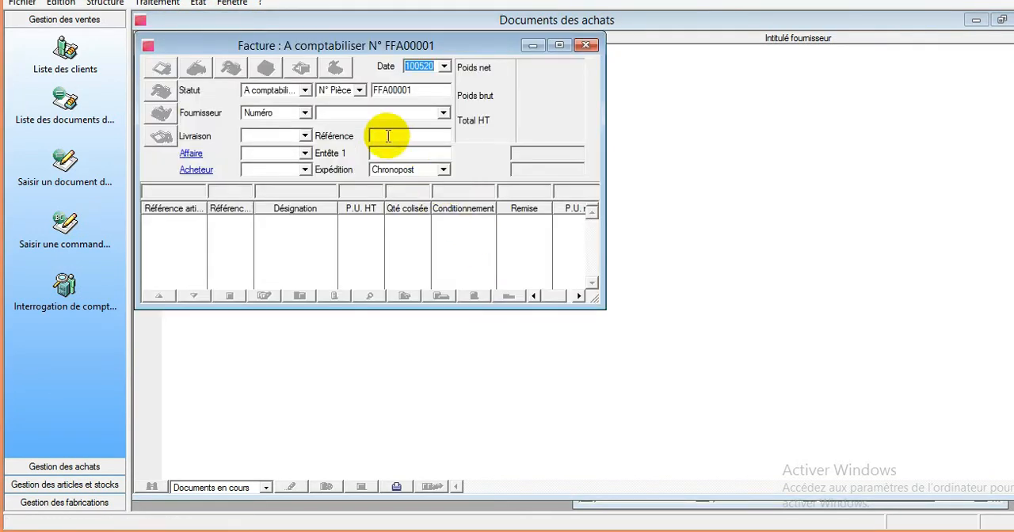
# - Fill the invoice header with supplier TAKAM ET FILS LAYETTE, delivery date 10/05/2020 and the buyer's name, and validate it
pyautogui.click(356, 114)
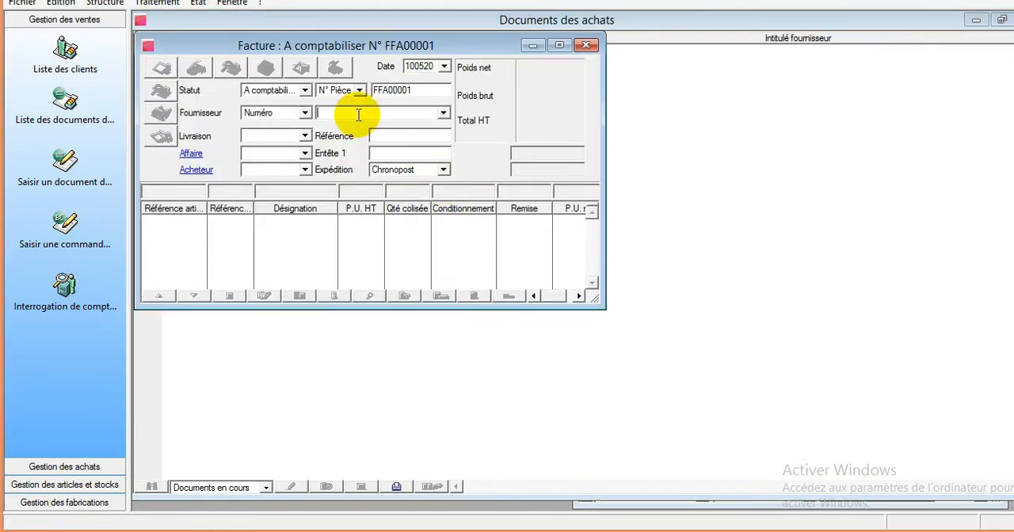
pyautogui.click(442, 115)
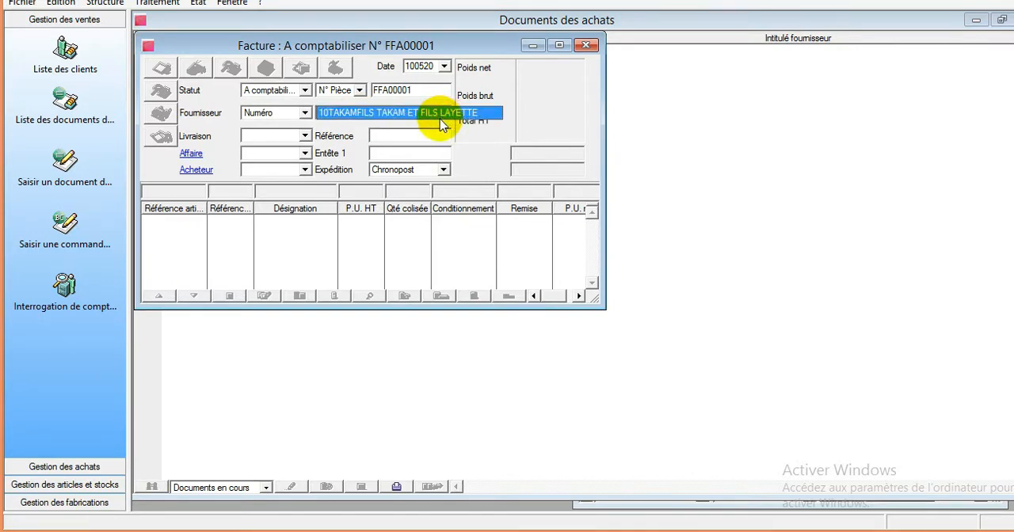
pyautogui.click(442, 119)
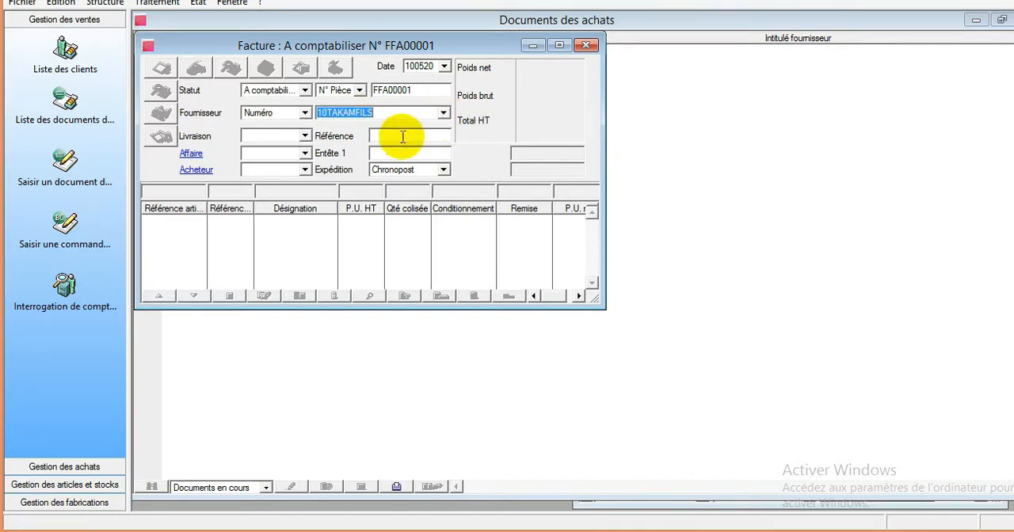
pyautogui.click(303, 135)
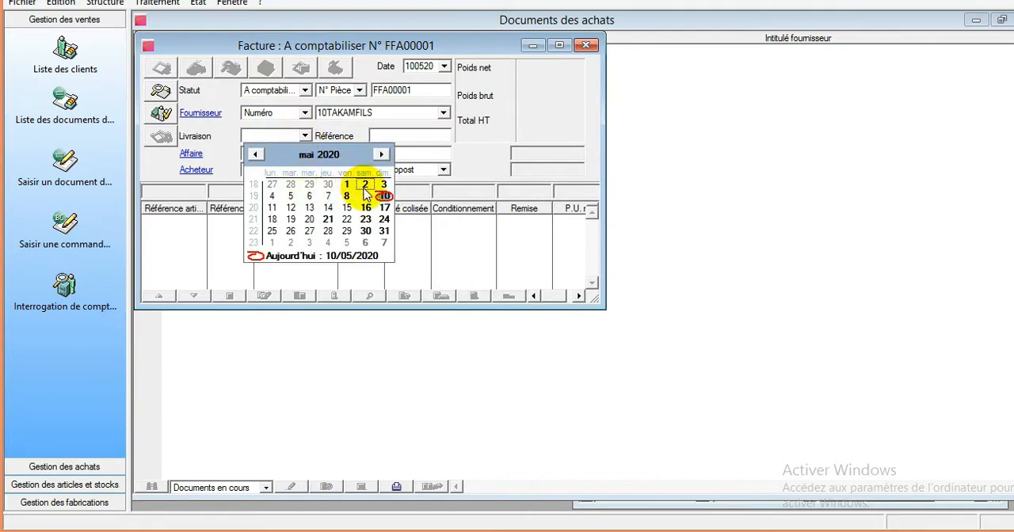
pyautogui.click(383, 196)
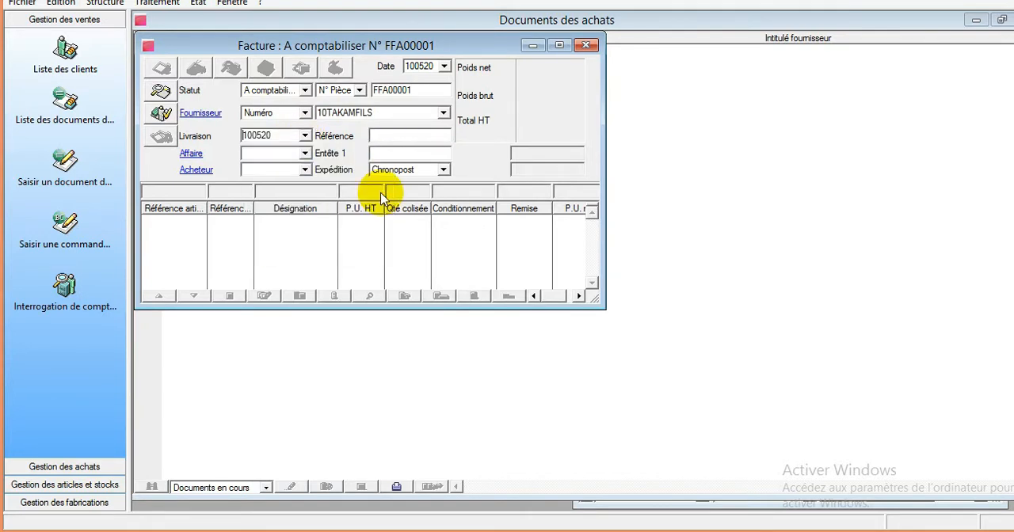
pyautogui.click(302, 172)
pyautogui.click(305, 175)
pyautogui.click(402, 135)
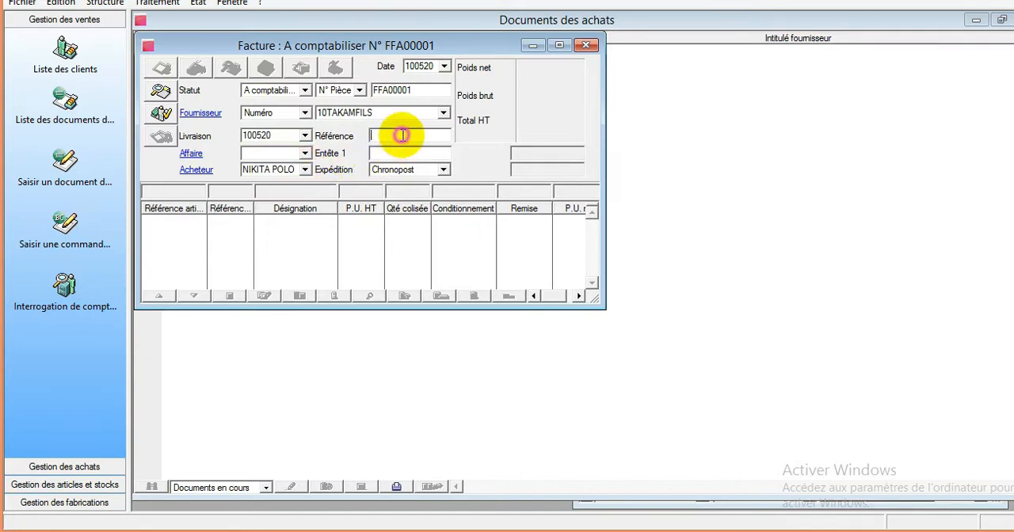
# - Add an invoice line for article MP FARINE with a quantity of 300, and correct the line's quantity to 500
pyautogui.click(293, 187)
pyautogui.write('F')
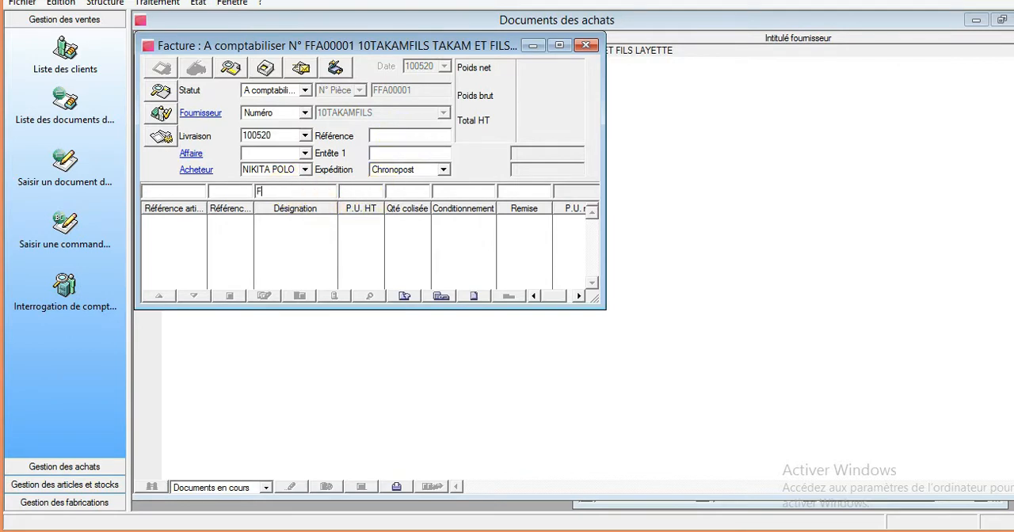
pyautogui.press('Tab')
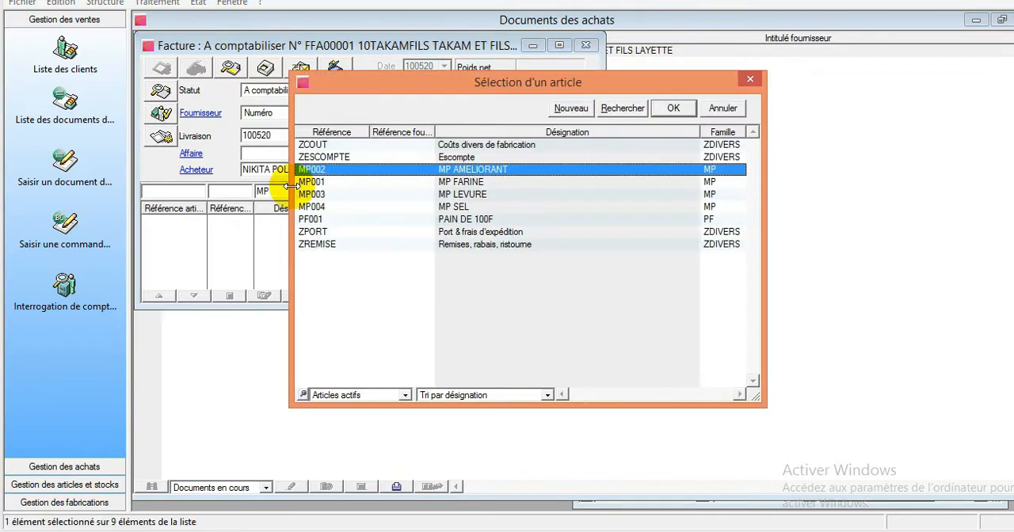
pyautogui.doubleClick(493, 182)
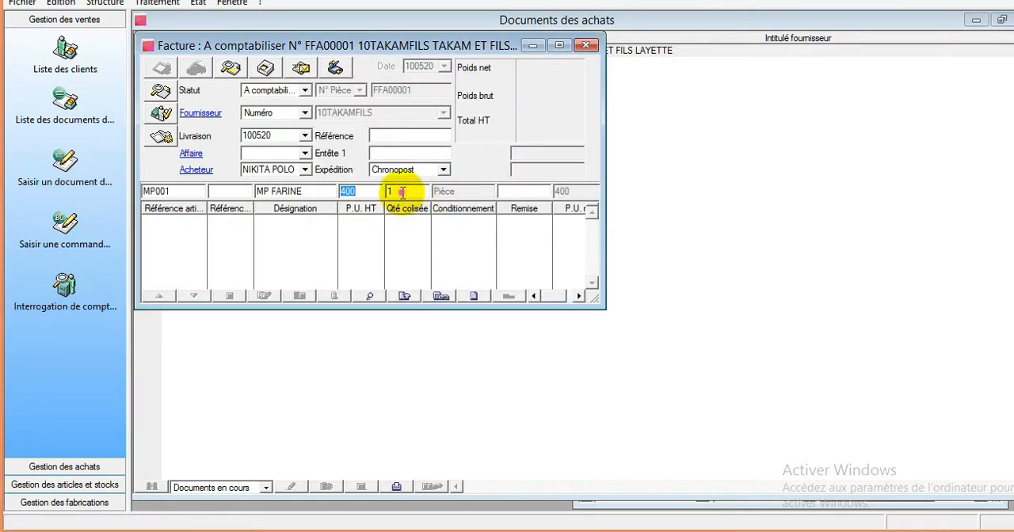
pyautogui.press('Tab')
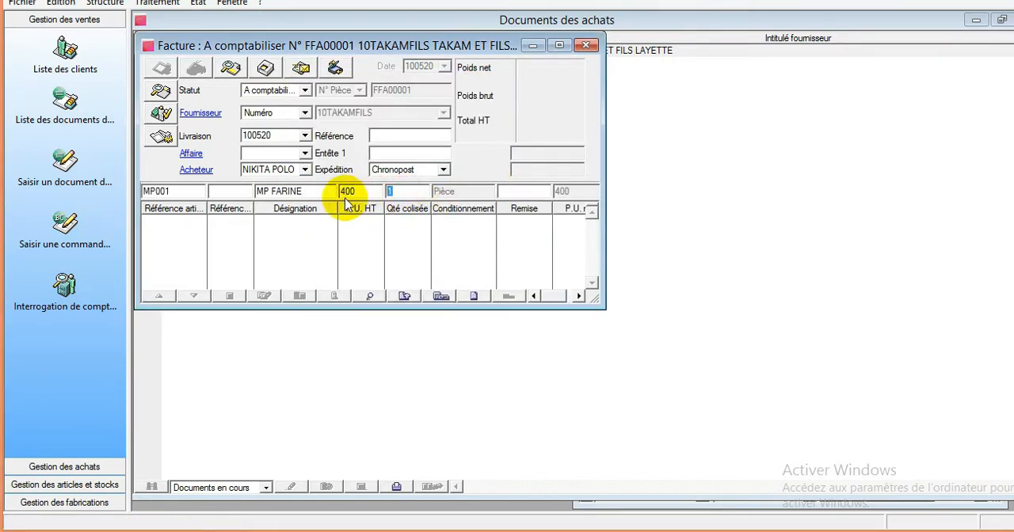
pyautogui.write('300')
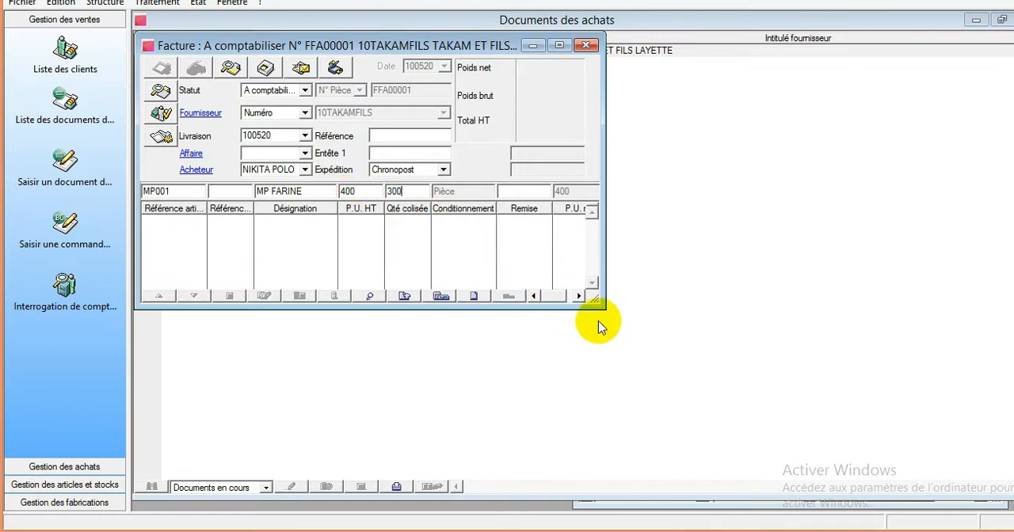
pyautogui.click(558, 296)
pyautogui.moveTo(599, 297); pyautogui.dragTo(502, 298)
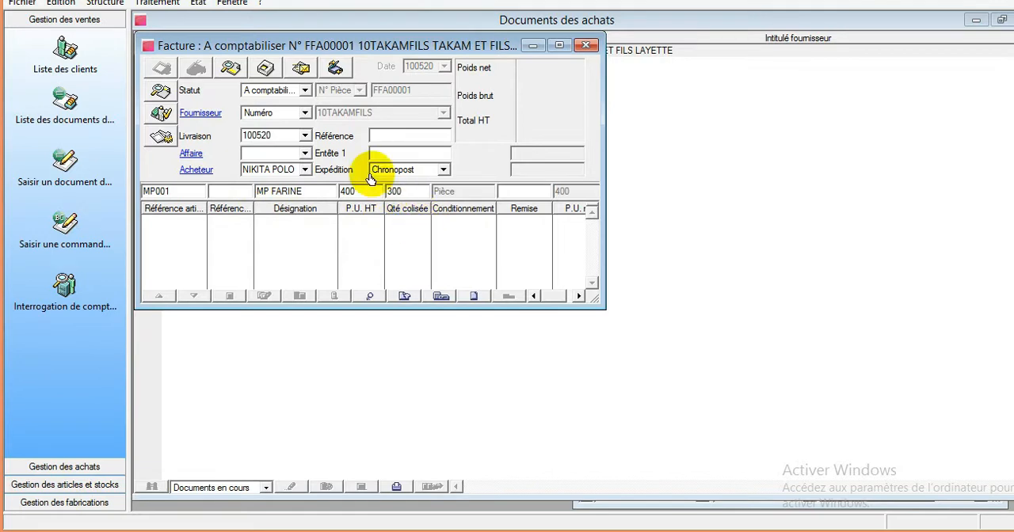
pyautogui.press('Return')
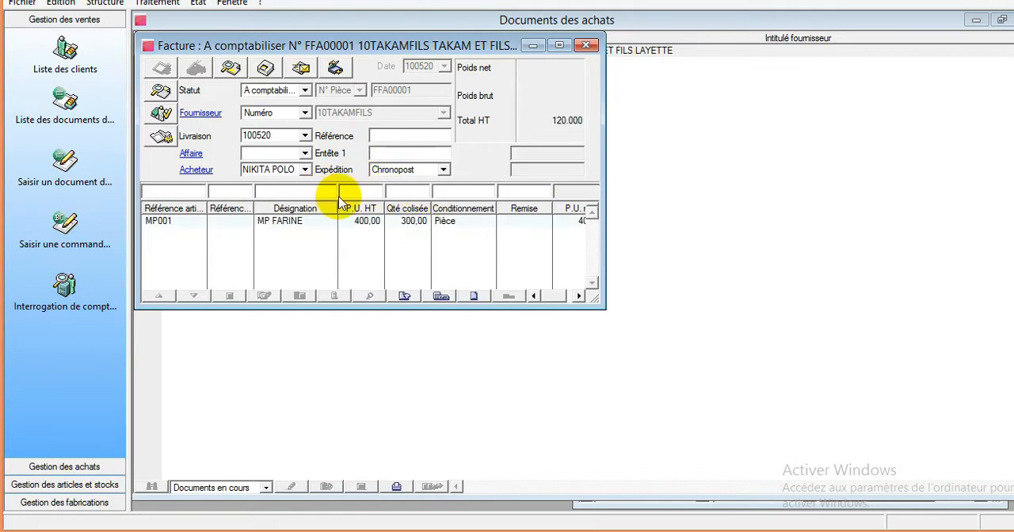
pyautogui.doubleClick(384, 223)
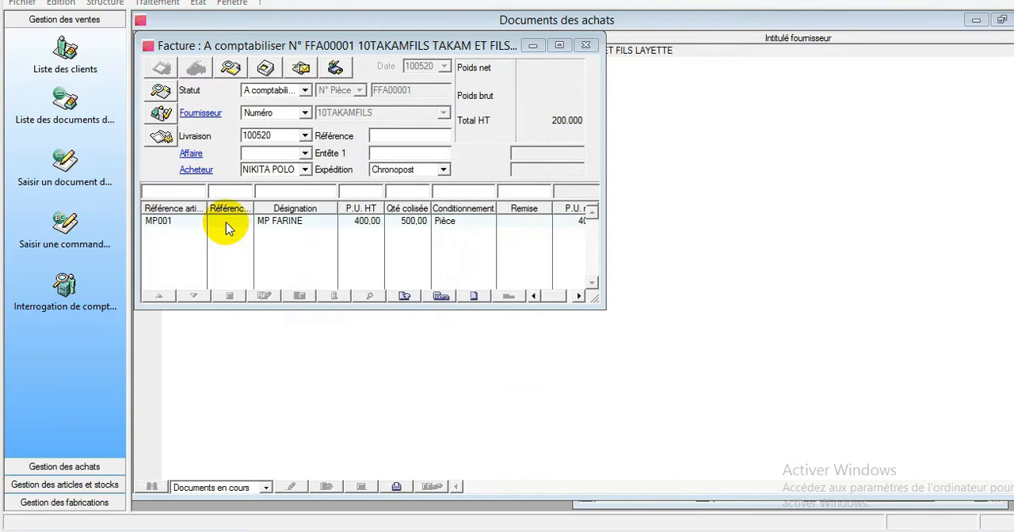
# - Add an invoice line for article MP AMELIORANT with a quantity of 25
pyautogui.click(271, 190)
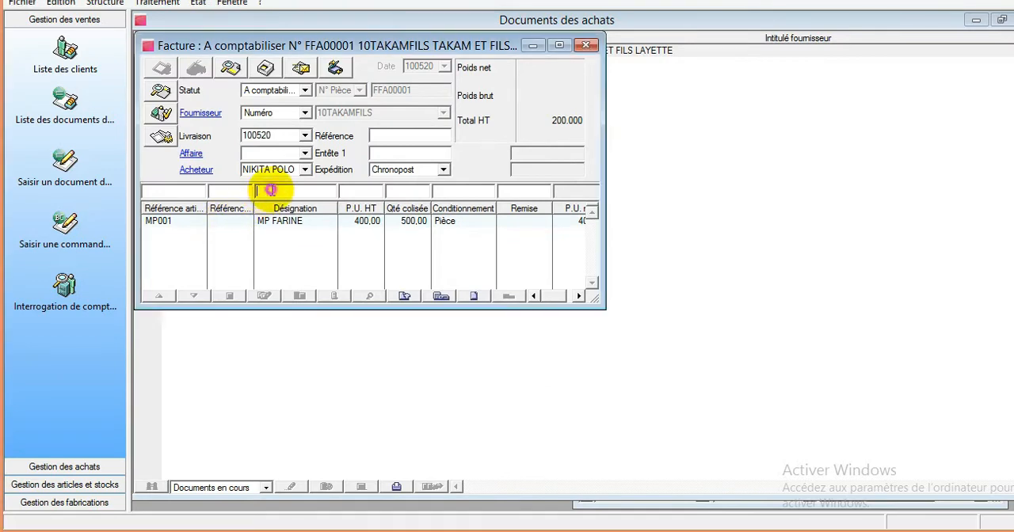
pyautogui.write('MP AM')
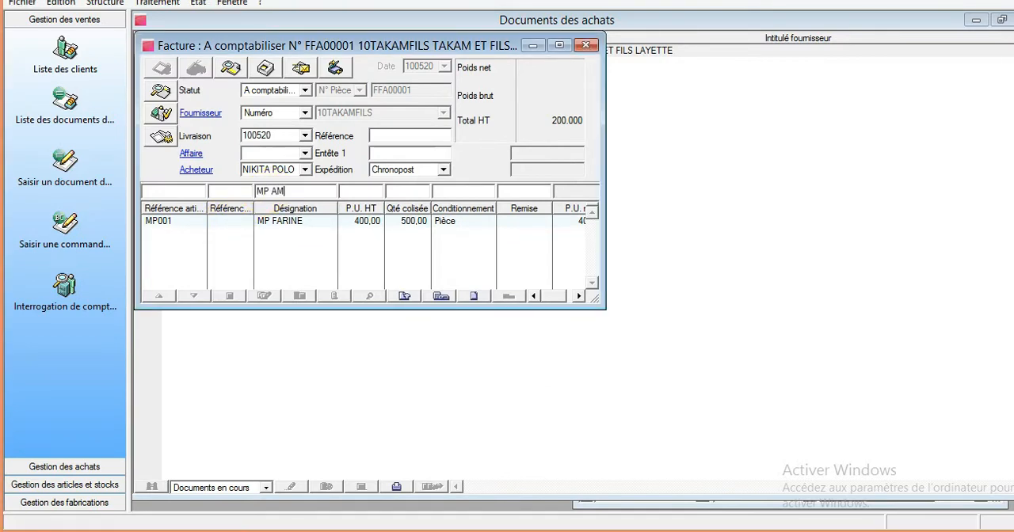
pyautogui.press('Tab')
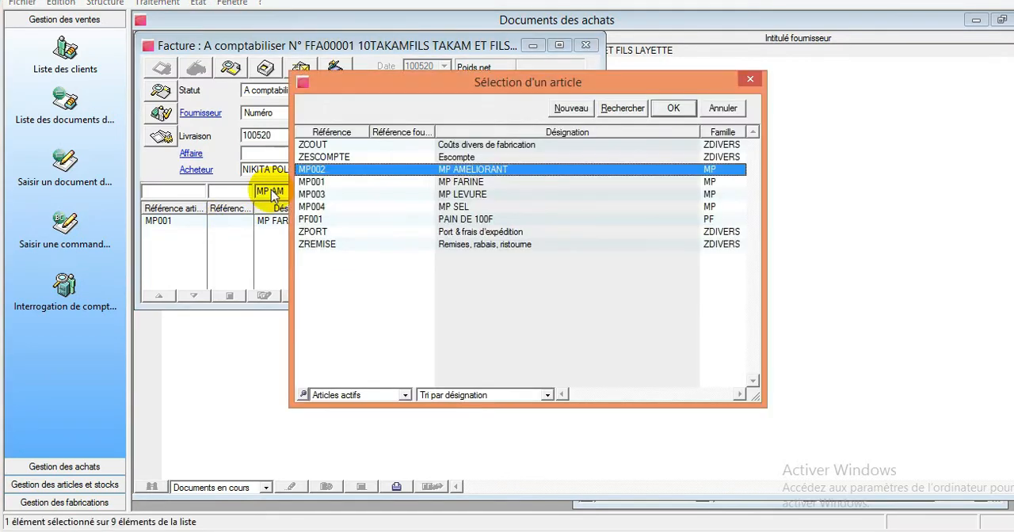
pyautogui.doubleClick(495, 169)
pyautogui.click(396, 191)
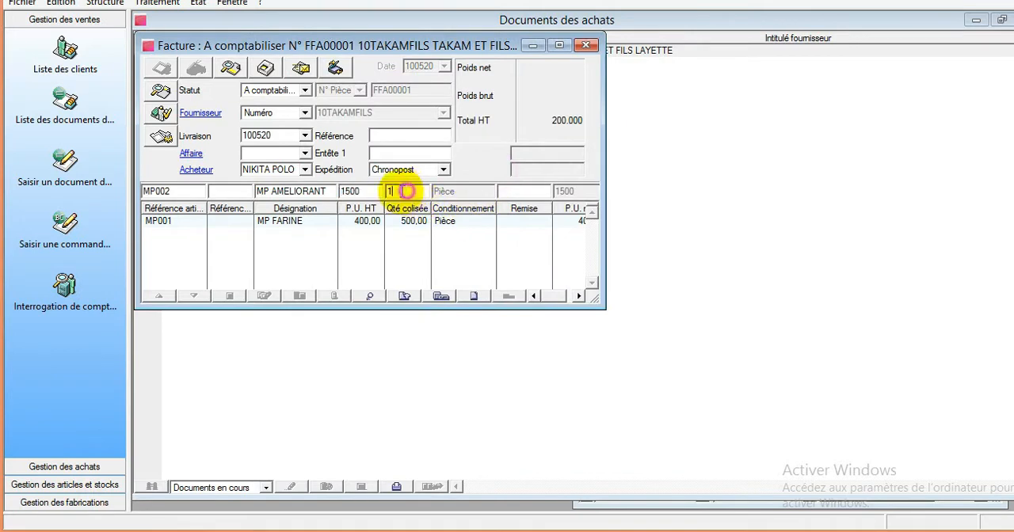
pyautogui.write('25')
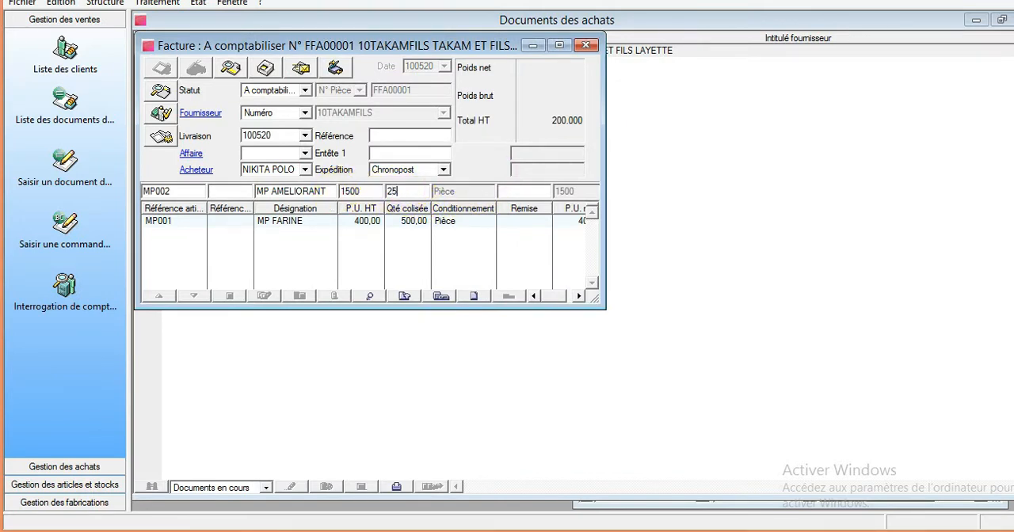
pyautogui.press('Return')
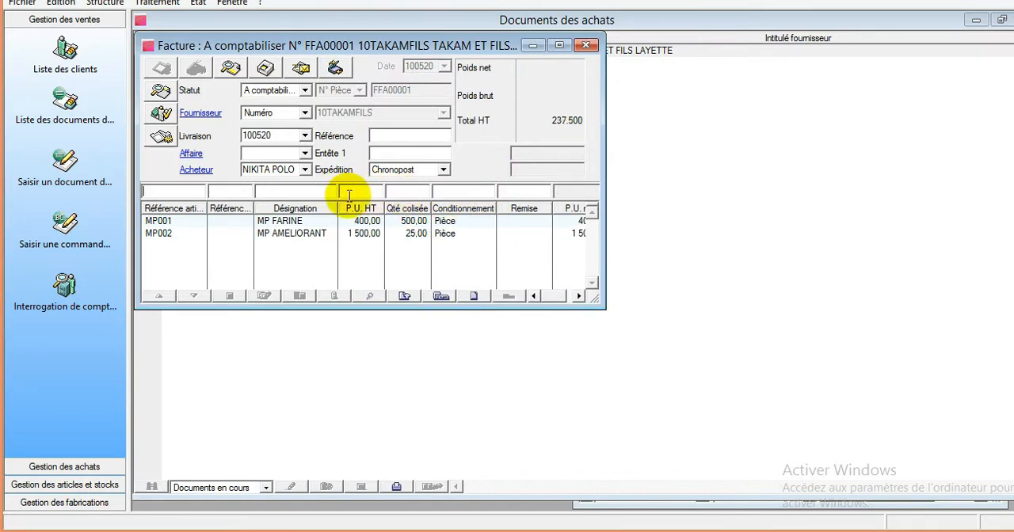
# - Add an invoice line for article MP LEVURE with a quantity of 30
pyautogui.write('MP LEV')
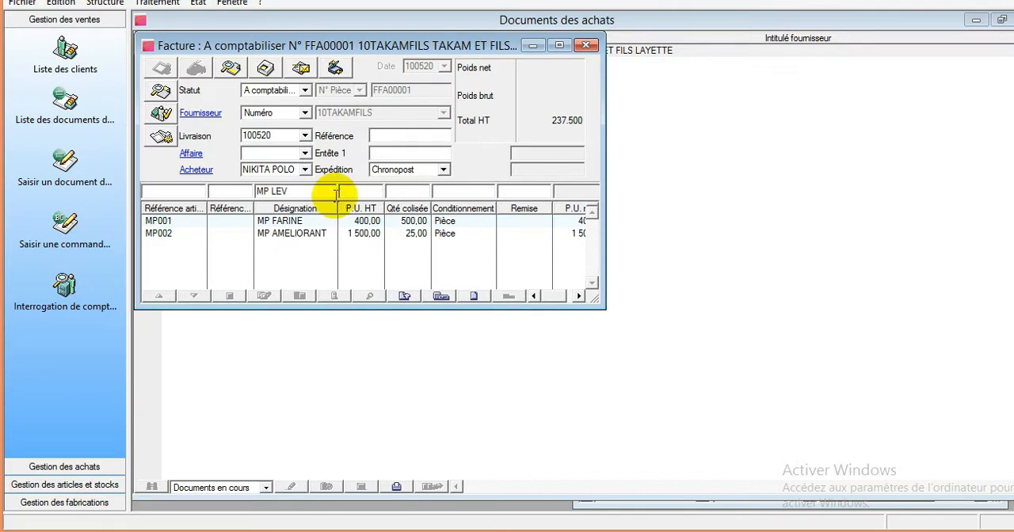
pyautogui.press('Tab')
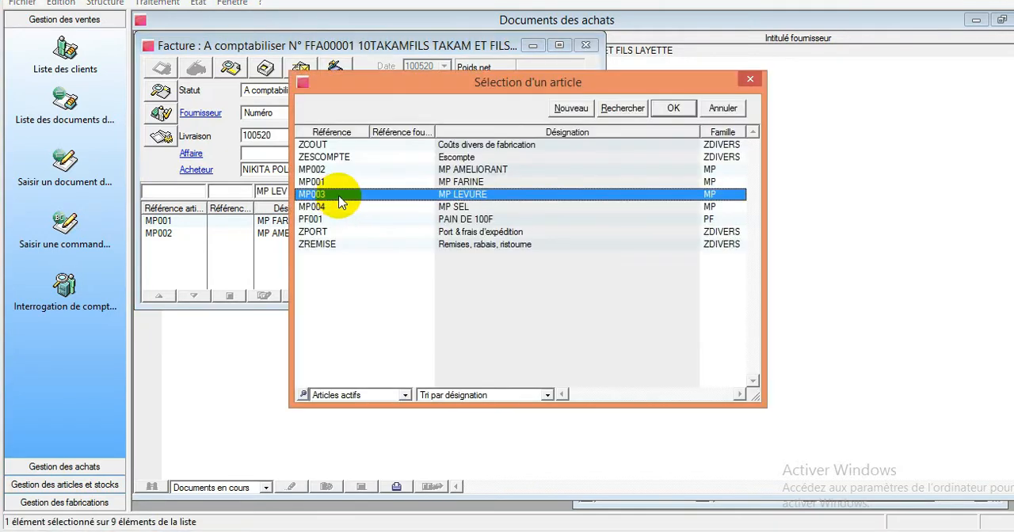
pyautogui.doubleClick(462, 195)
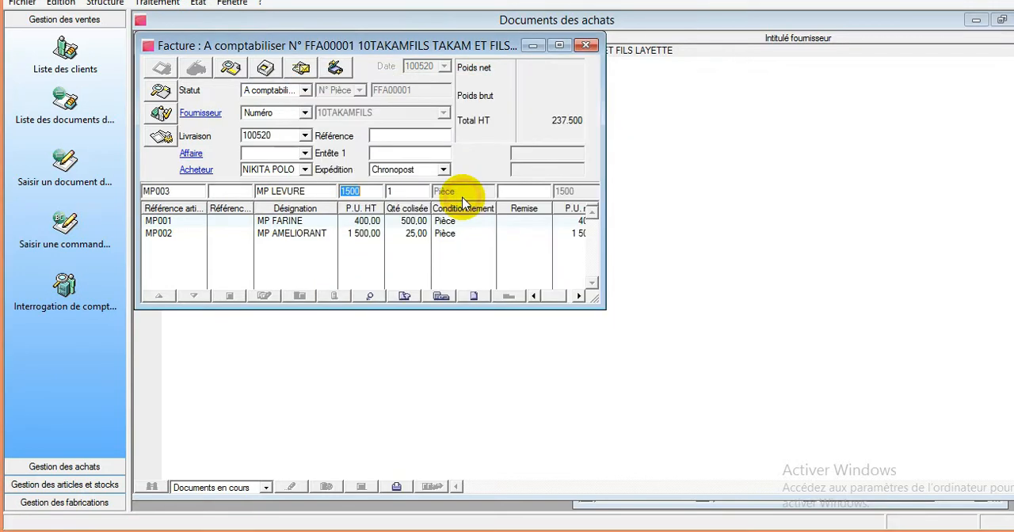
pyautogui.click(391, 191)
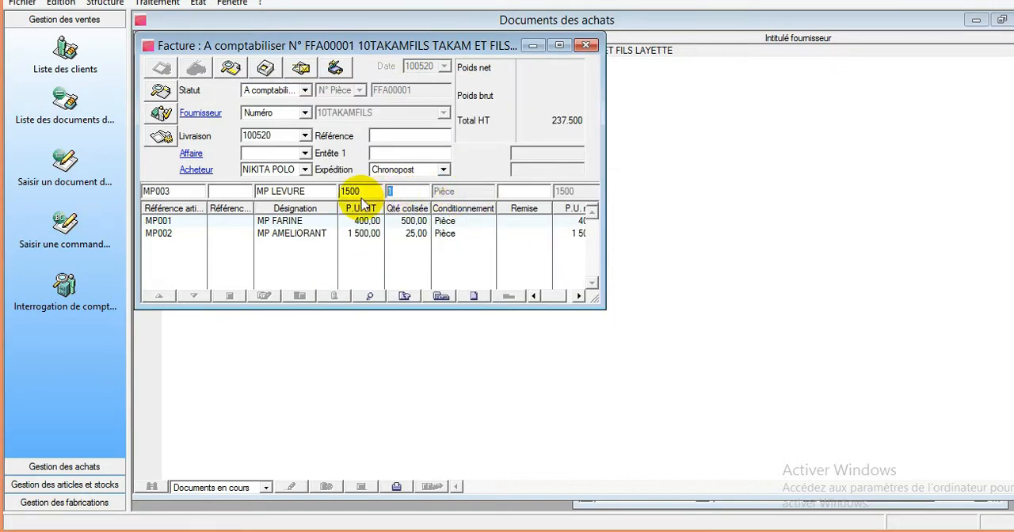
pyautogui.write('30')
pyautogui.press('Return')
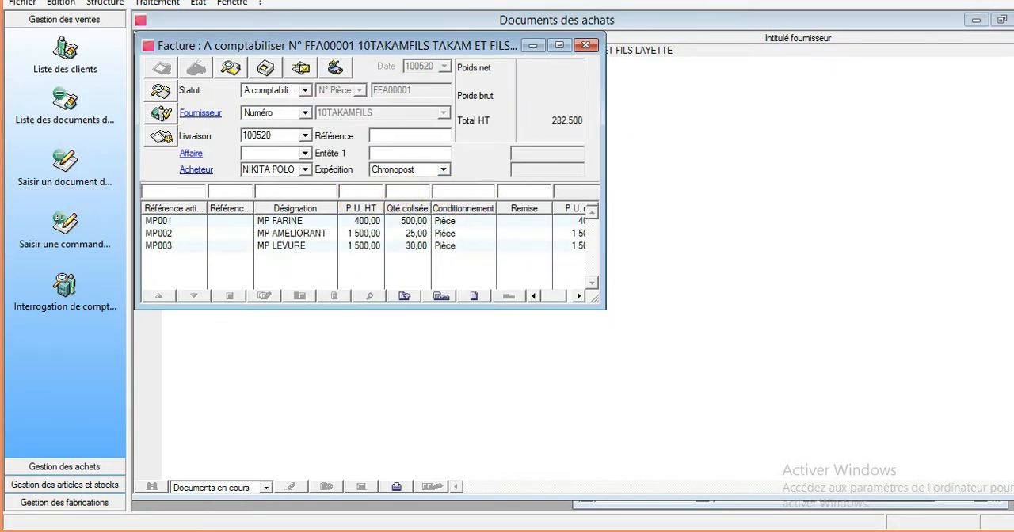
# - Add an invoice line for article MP SEL with a unit price of 200 and a quantity of 18
pyautogui.click(262, 191)
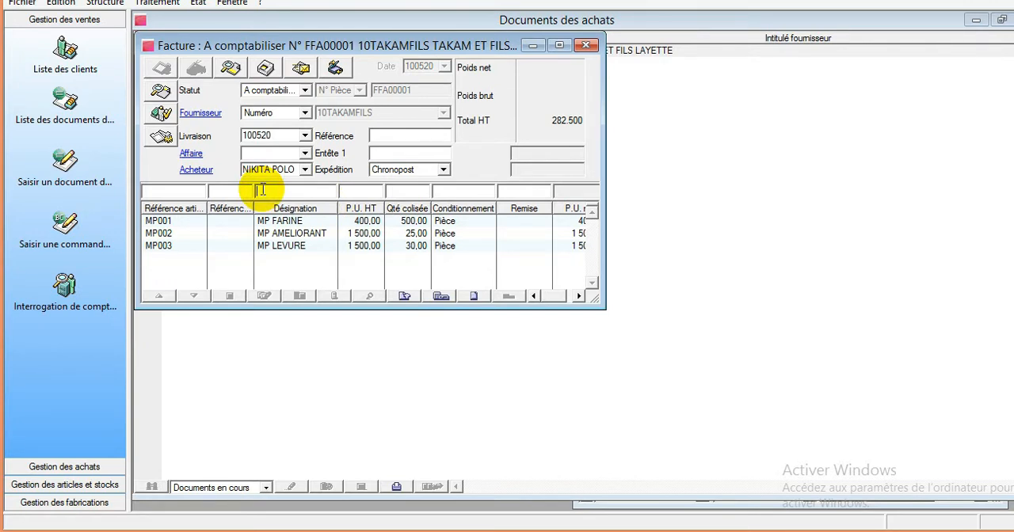
pyautogui.write('SEL')
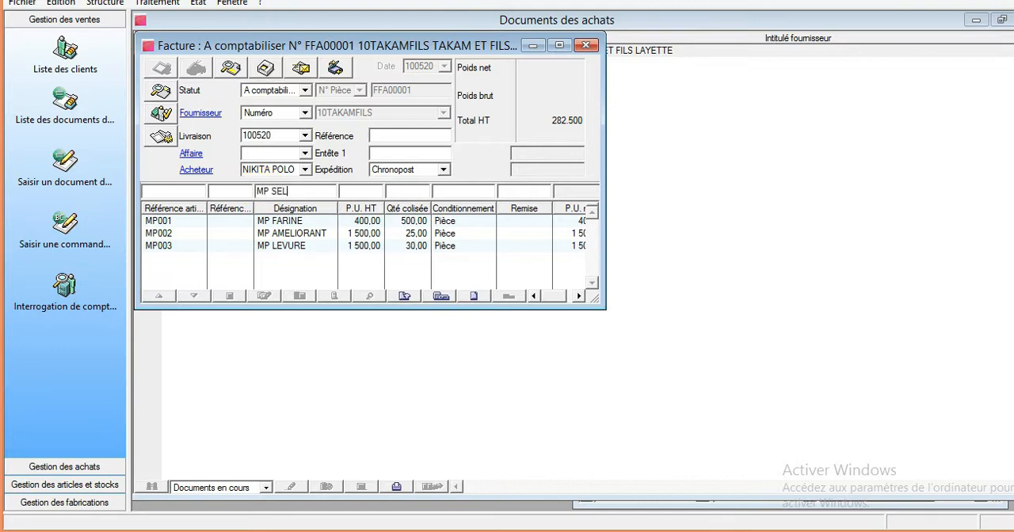
pyautogui.press('Tab')
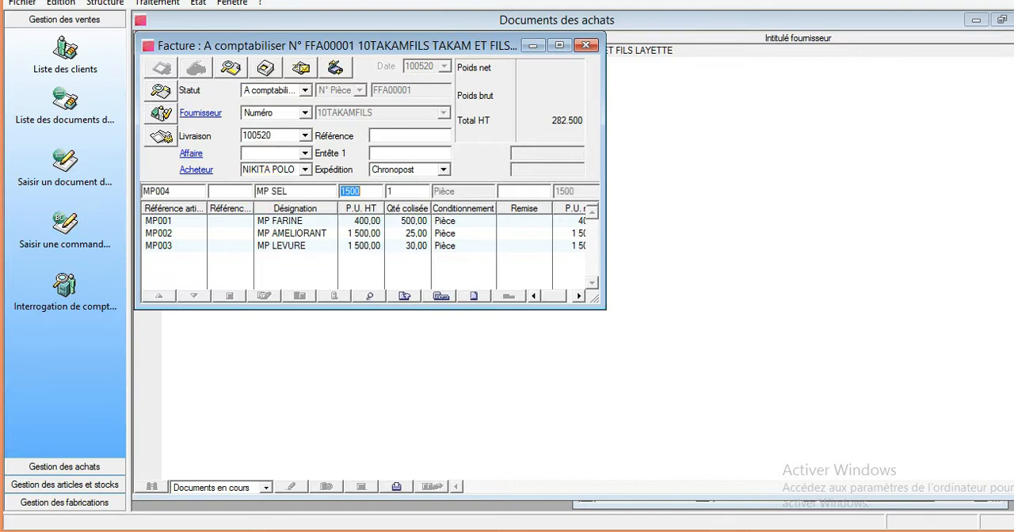
pyautogui.click(412, 191)
pyautogui.write('1')
pyautogui.moveTo(414, 191); pyautogui.dragTo(314, 204)
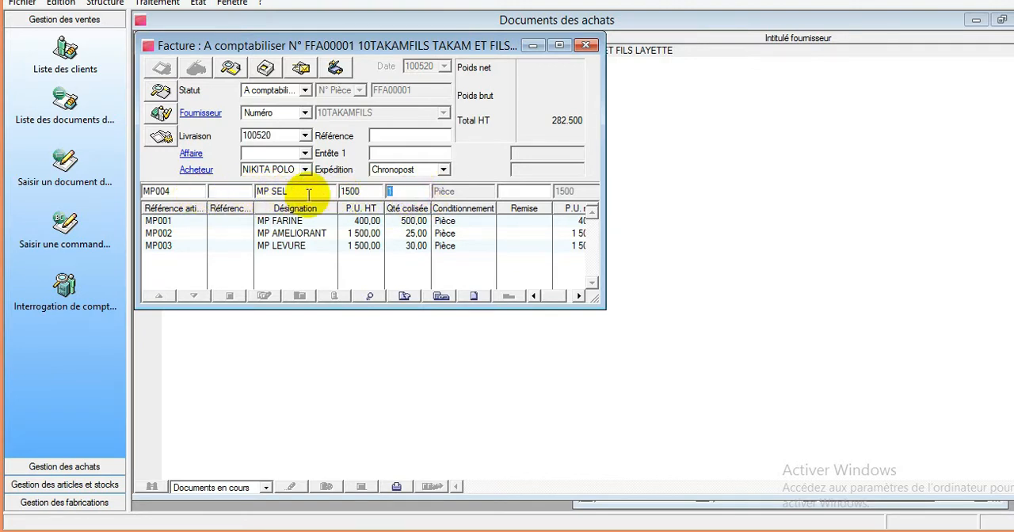
pyautogui.moveTo(378, 191); pyautogui.dragTo(299, 189)
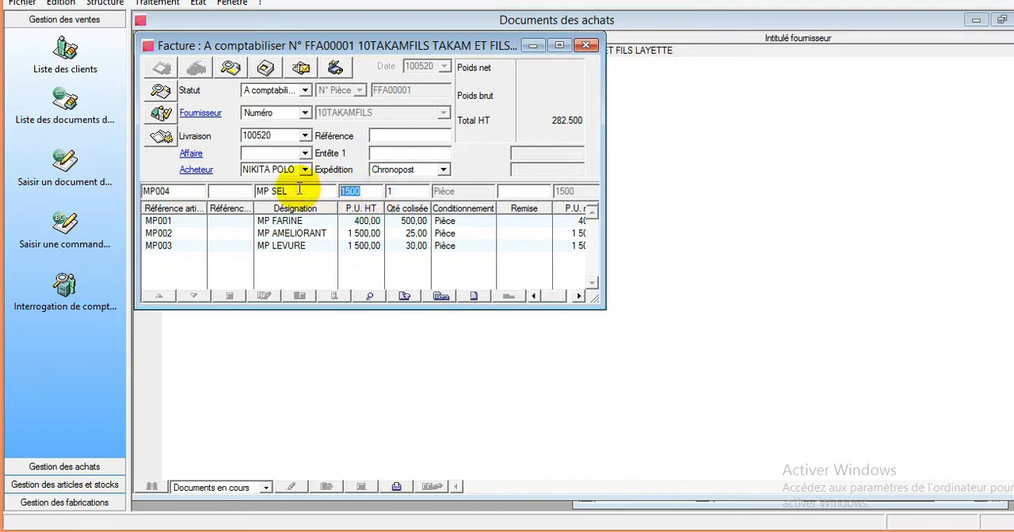
pyautogui.write('200')
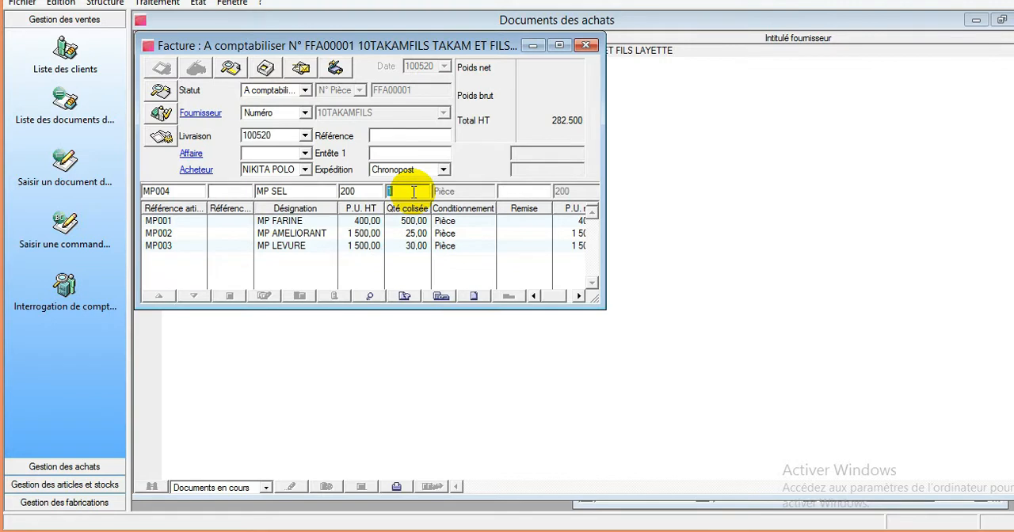
pyautogui.write('18')
pyautogui.press('Return')
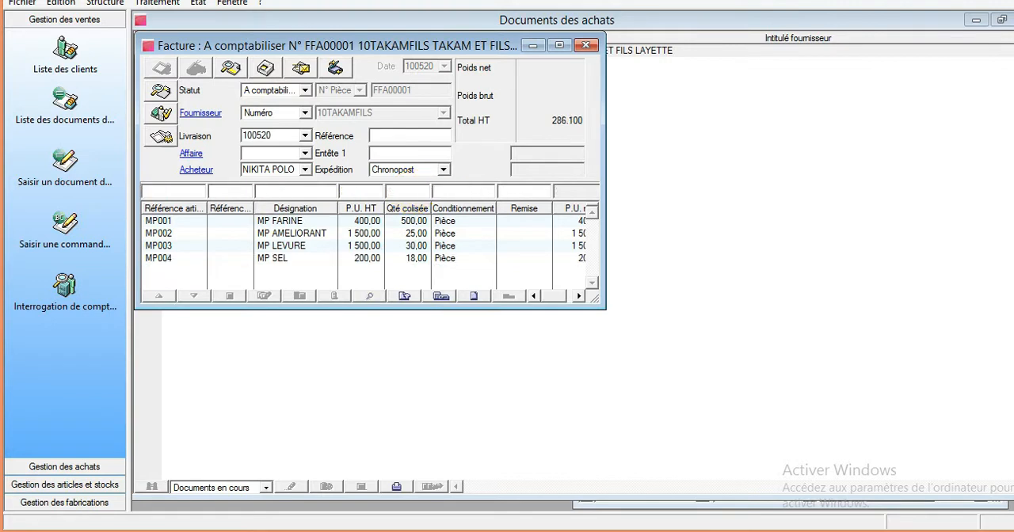
# - Review the invoice line amounts and check the depot stock of articles MP SEL and MP FARINE
pyautogui.click(566, 296)
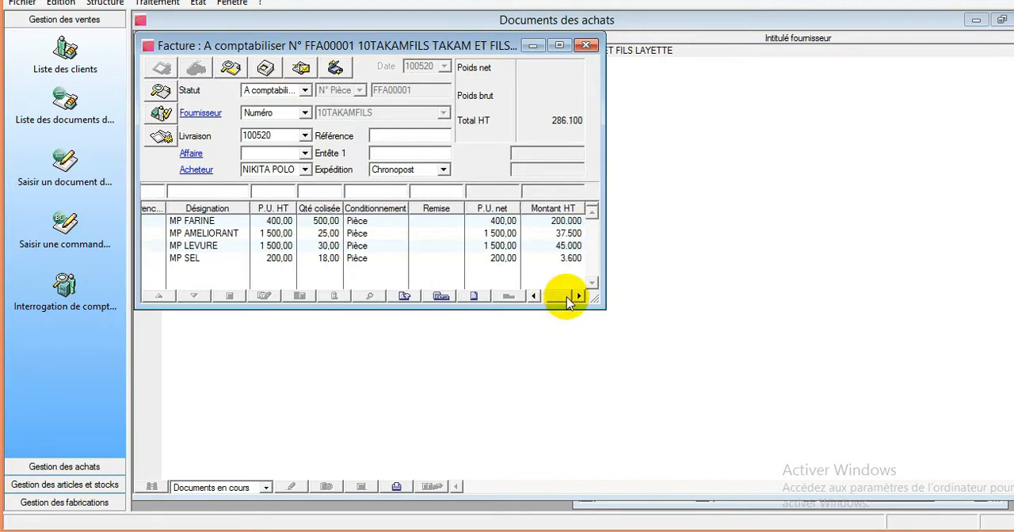
pyautogui.moveTo(567, 298); pyautogui.dragTo(543, 298)
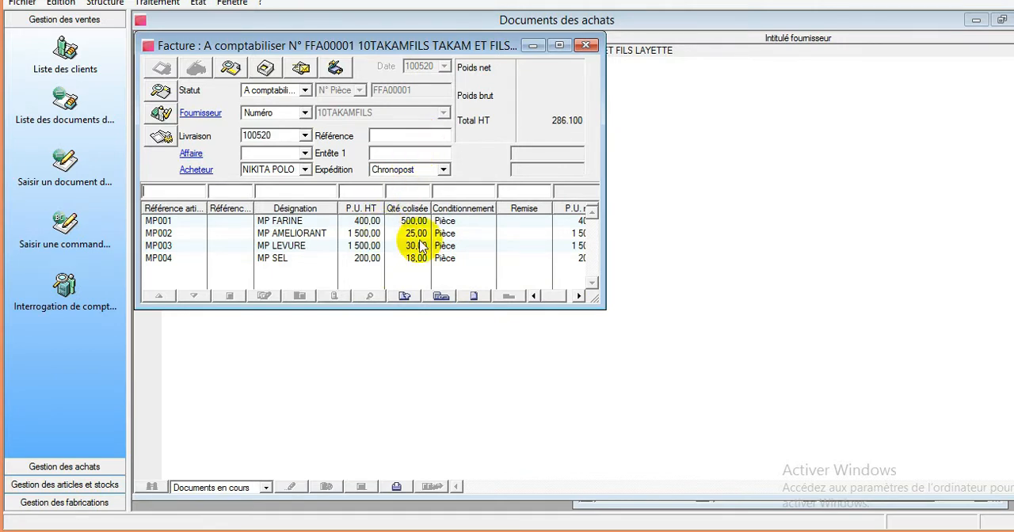
pyautogui.click(406, 260)
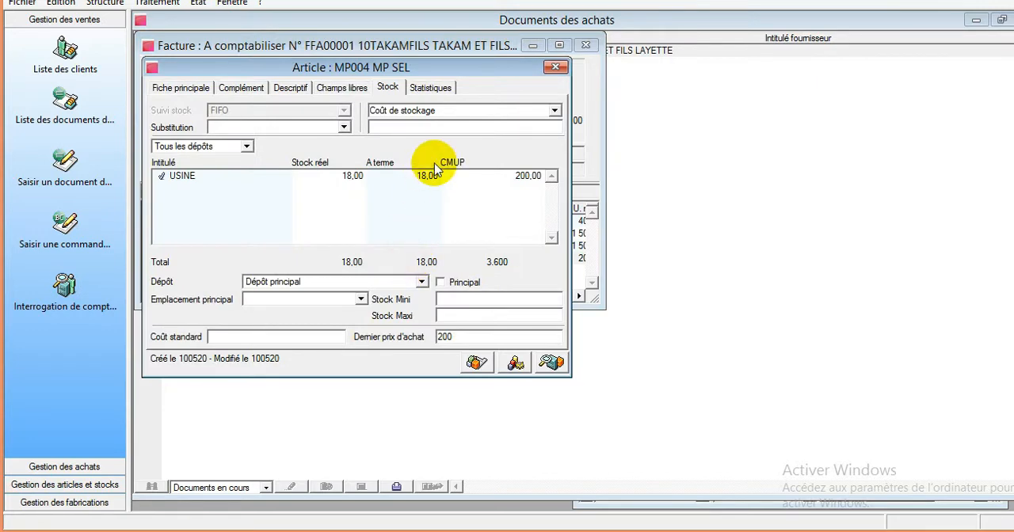
pyautogui.click(554, 67)
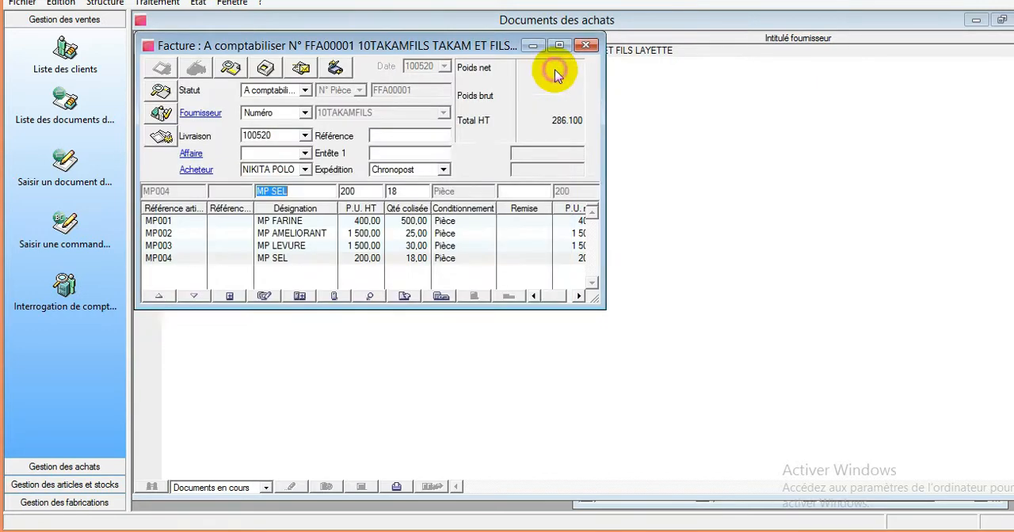
pyautogui.click(366, 261)
pyautogui.doubleClick(366, 262)
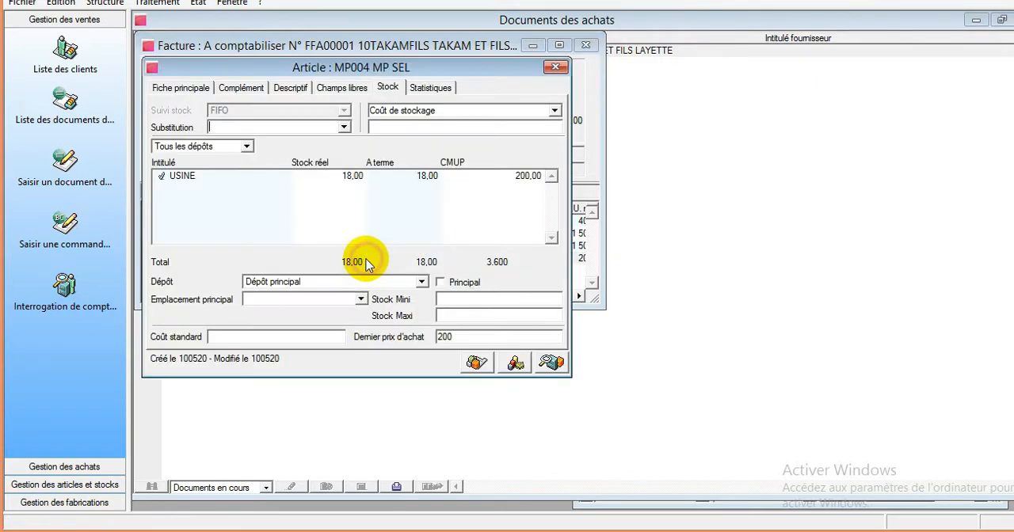
pyautogui.click(556, 67)
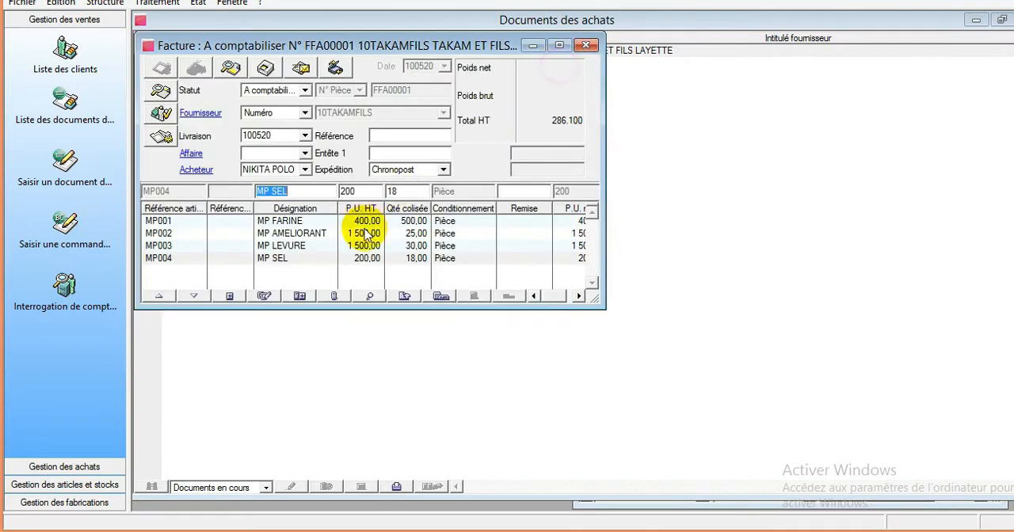
pyautogui.doubleClick(369, 218)
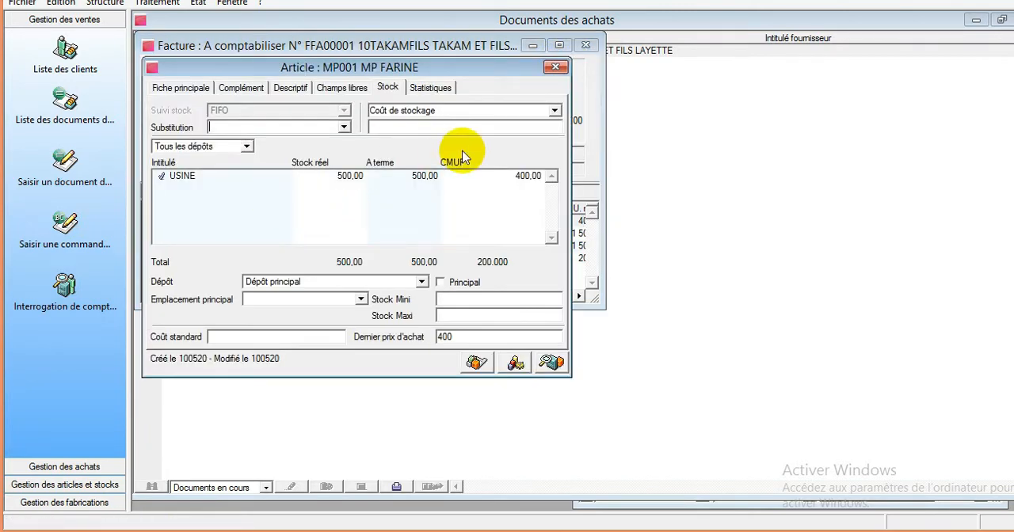
pyautogui.click(555, 68)
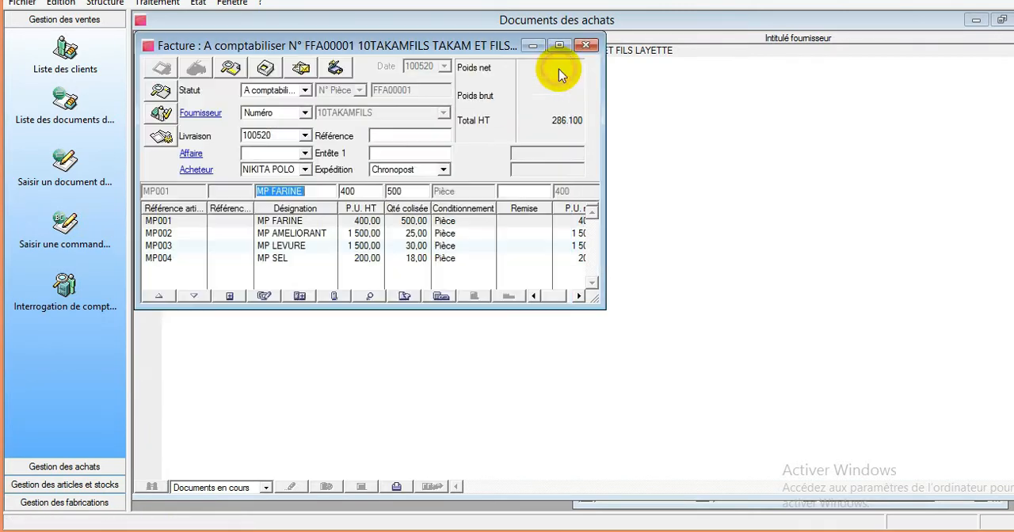
# - Add depot MAGASIN1 MP to the stock depots of article MP AMELIORANT
pyautogui.doubleClick(368, 234)
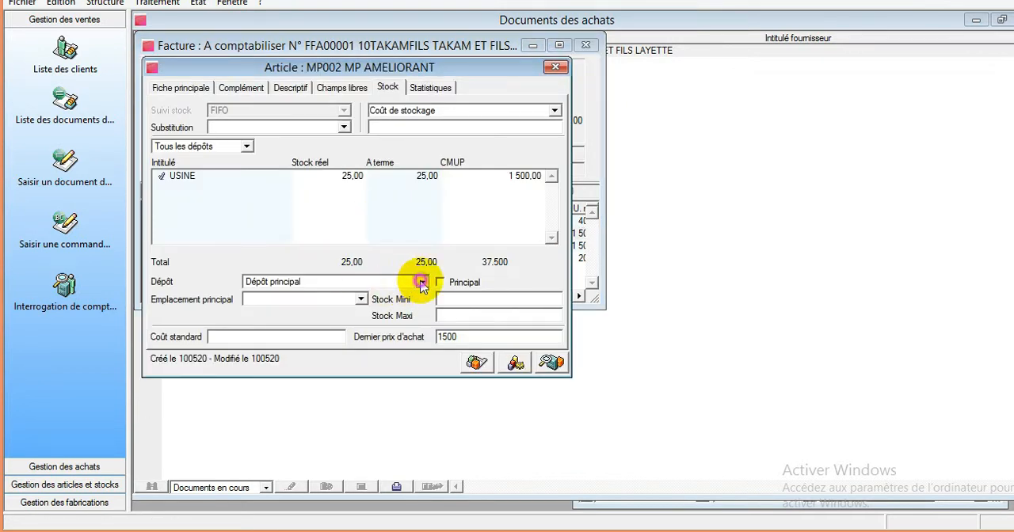
pyautogui.click(422, 283)
pyautogui.click(416, 306)
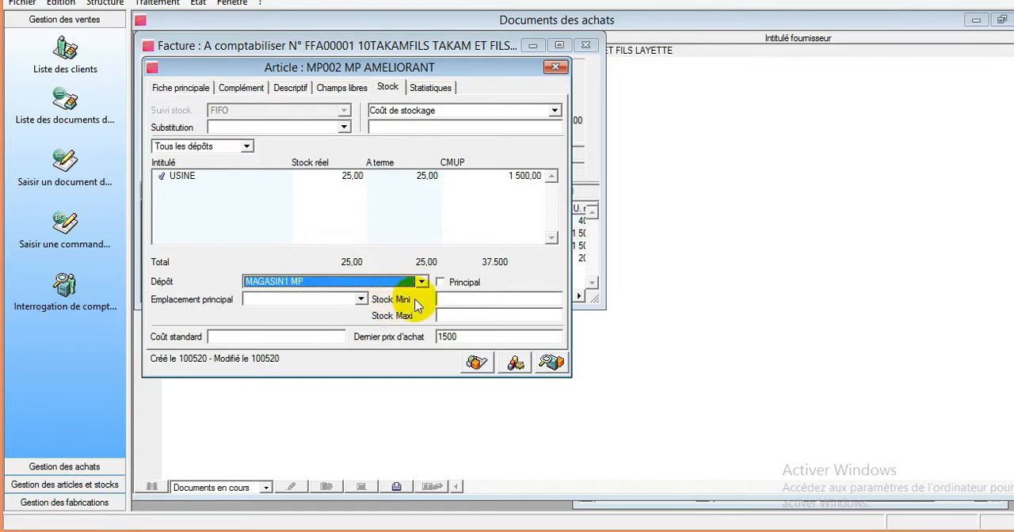
pyautogui.press('Tab')
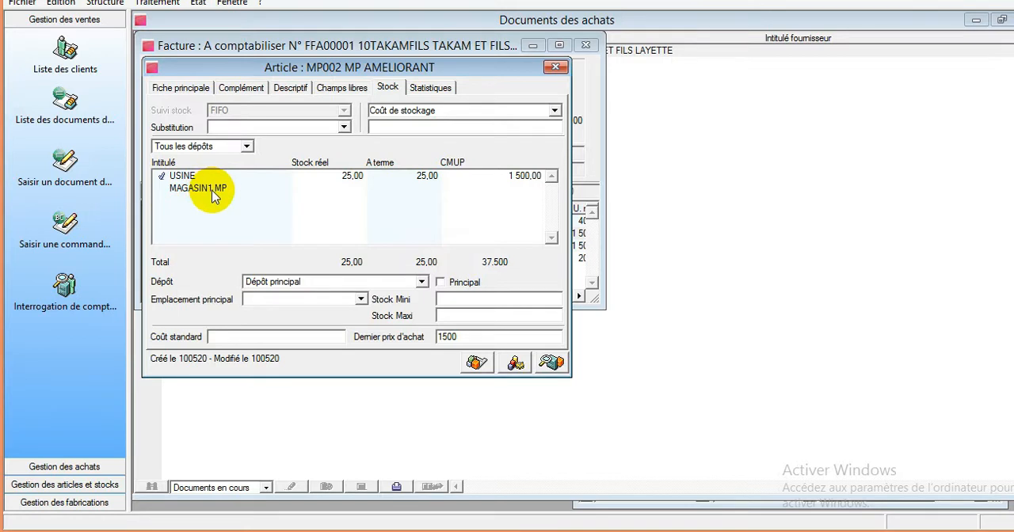
pyautogui.click(555, 67)
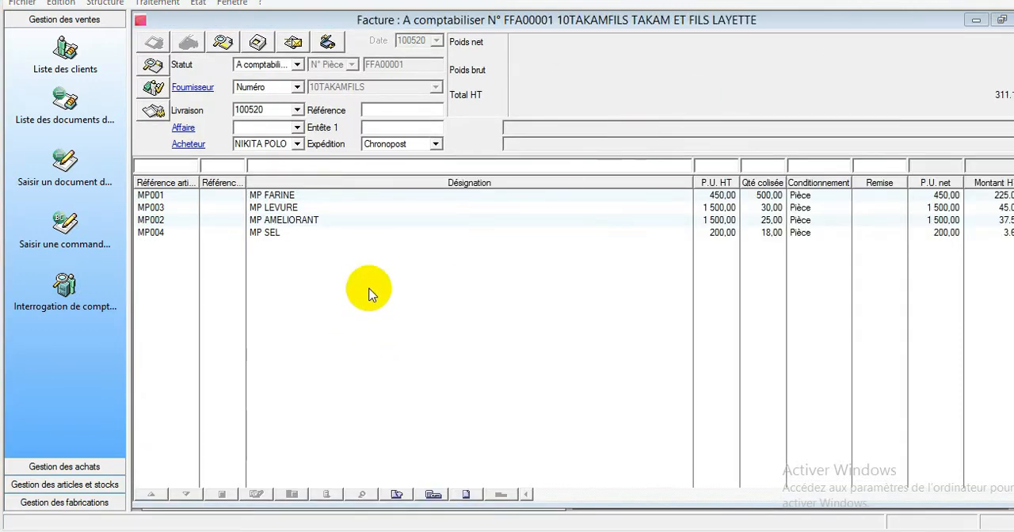
# - Check the depot stock of articles MP FARINE, MP LEVURE and MP AMELIORANT from the invoice lines, and close the invoice
pyautogui.doubleClick(677, 198)
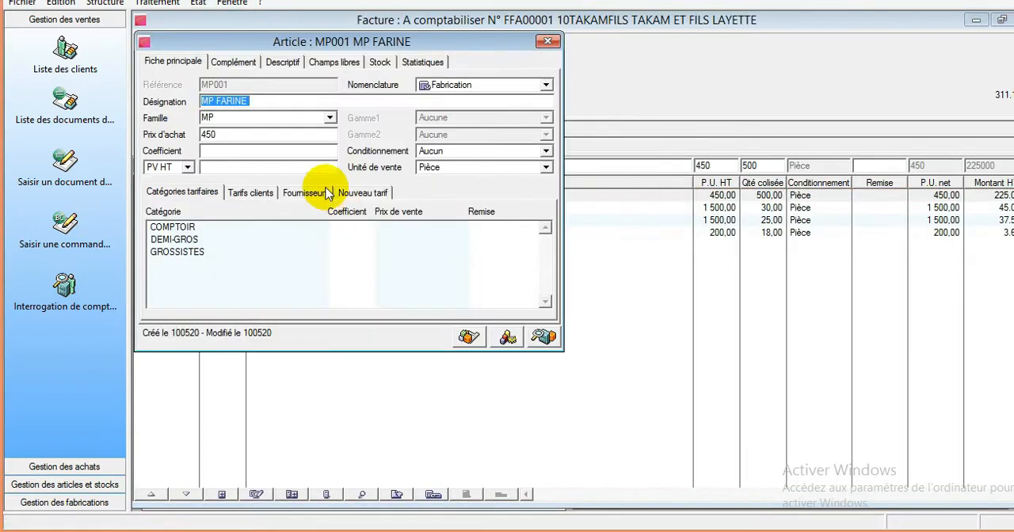
pyautogui.click(380, 63)
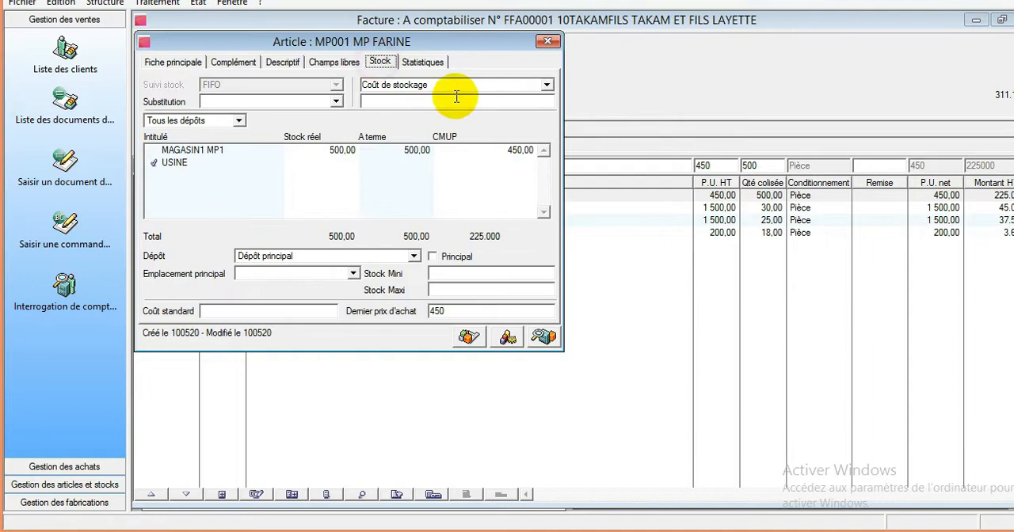
pyautogui.click(548, 41)
pyautogui.doubleClick(695, 206)
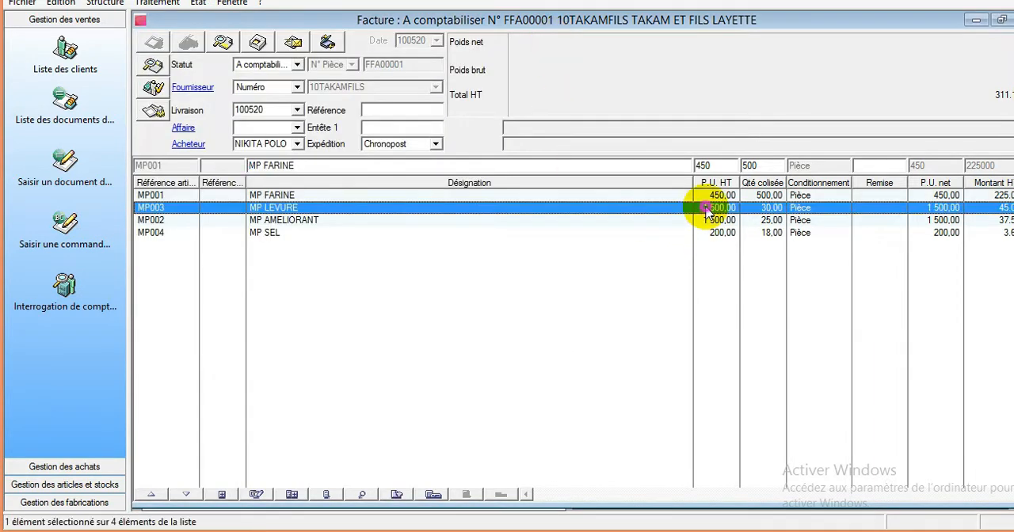
pyautogui.click(547, 42)
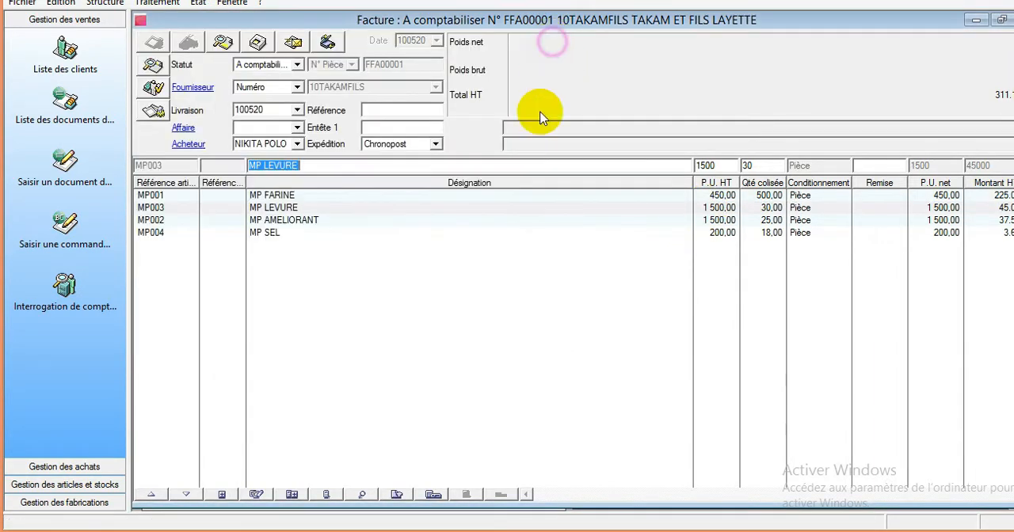
pyautogui.click(715, 222)
pyautogui.doubleClick(715, 222)
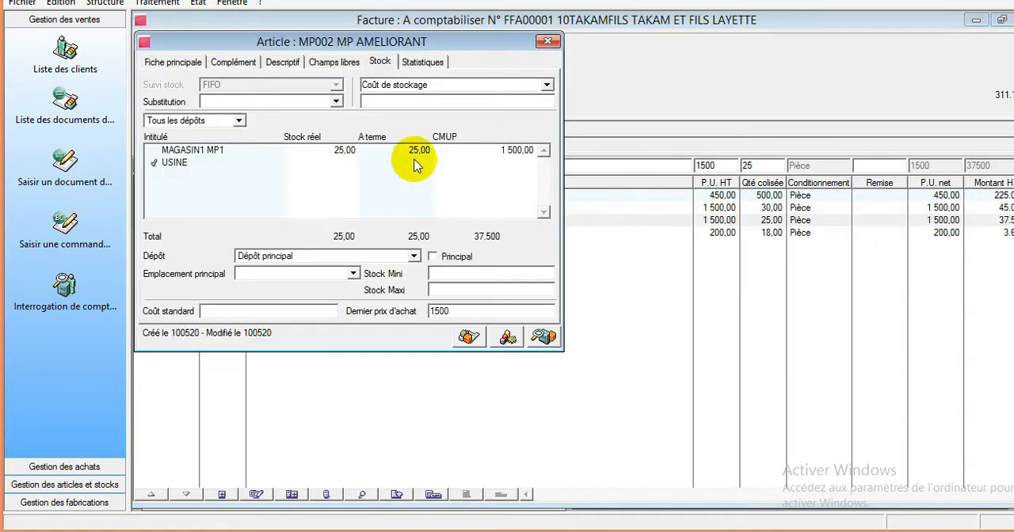
pyautogui.click(548, 41)
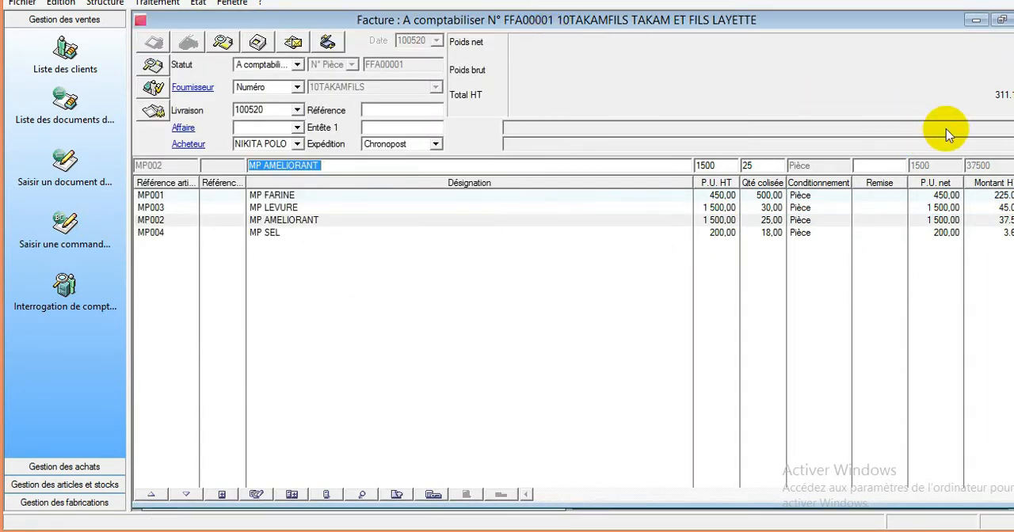
pyautogui.click(1013, 20)
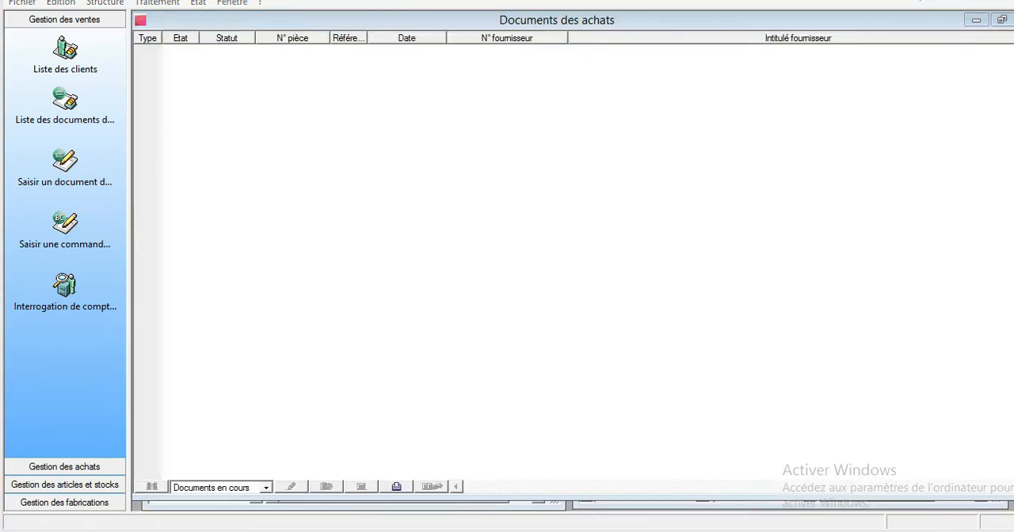
# - Delete the existing Bon de fabrication from the list of fabrication documents
pyautogui.click(159, 4)
pyautogui.moveTo(261, 92)
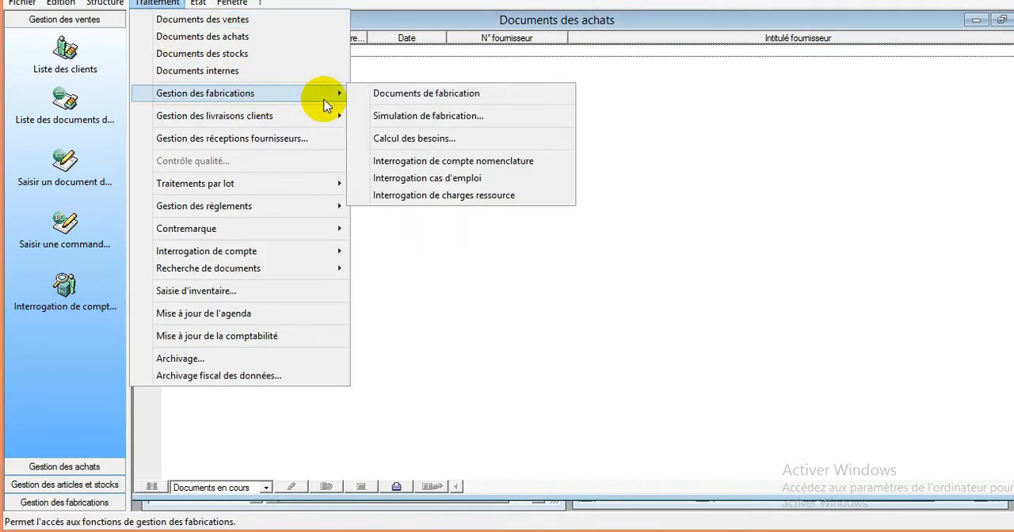
pyautogui.click(476, 99)
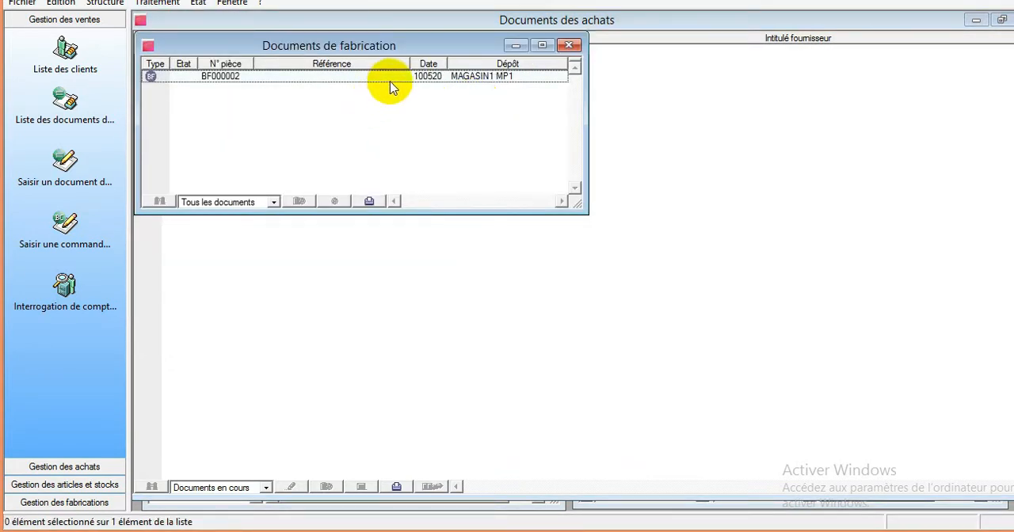
pyautogui.click(389, 77)
pyautogui.rightClick(389, 78)
pyautogui.click(455, 125)
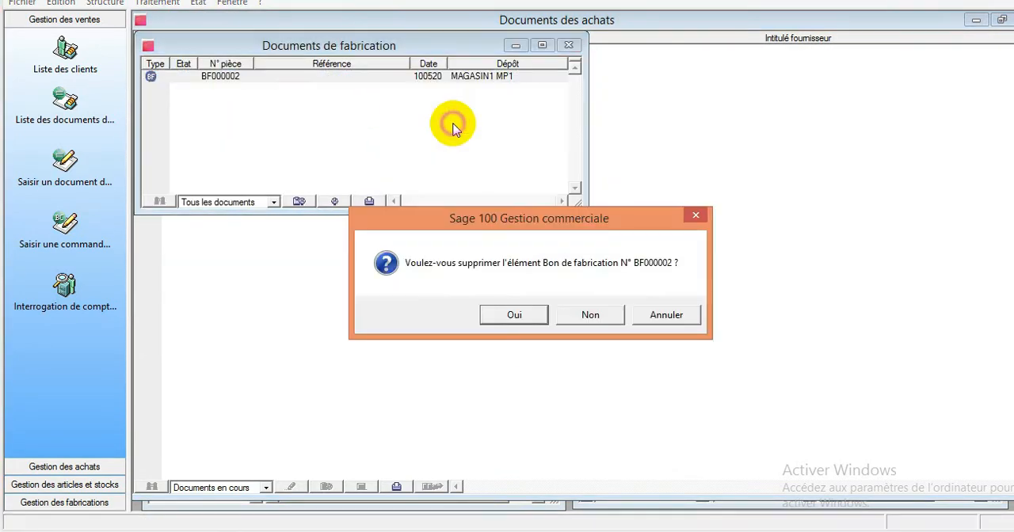
pyautogui.click(507, 314)
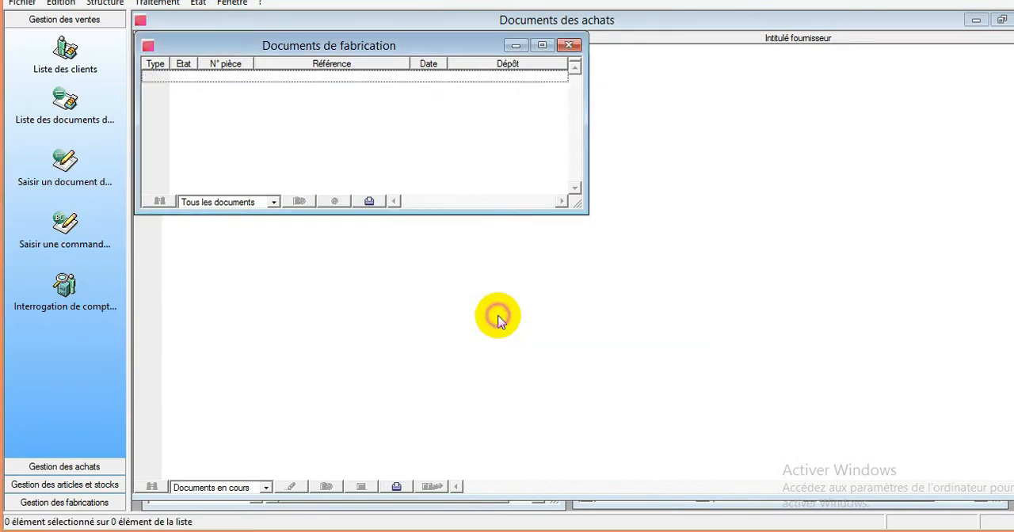
# - Create a new fabrication document of type Bon de fabrication
pyautogui.rightClick(306, 100)
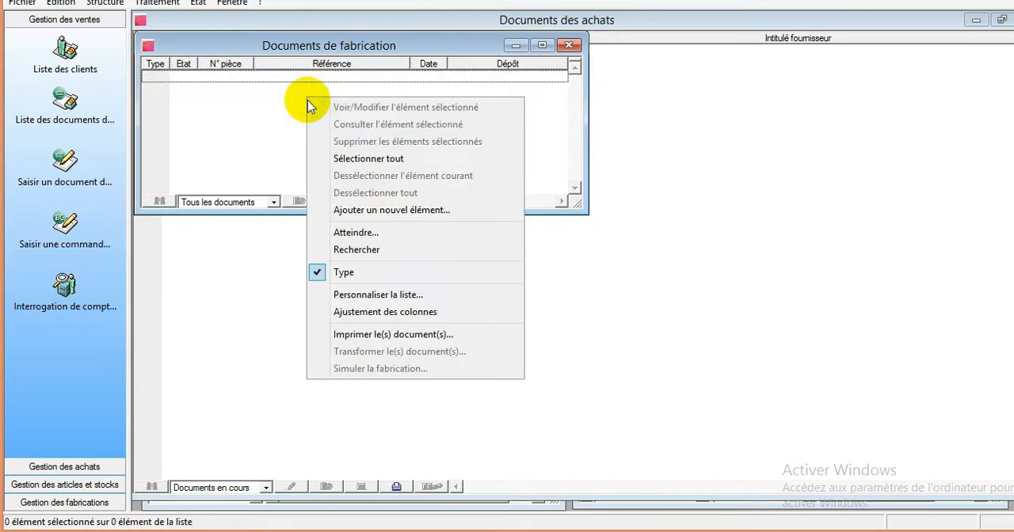
pyautogui.click(398, 214)
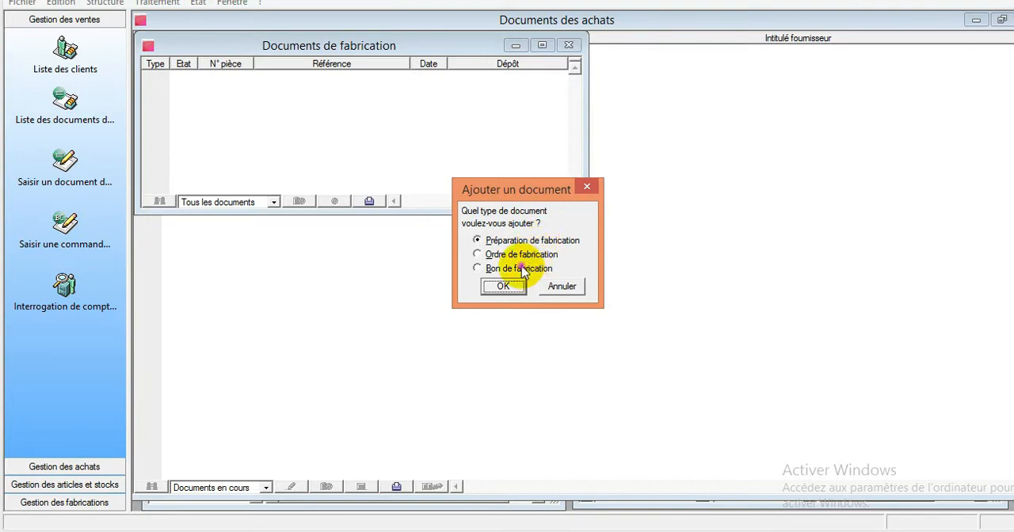
pyautogui.click(521, 269)
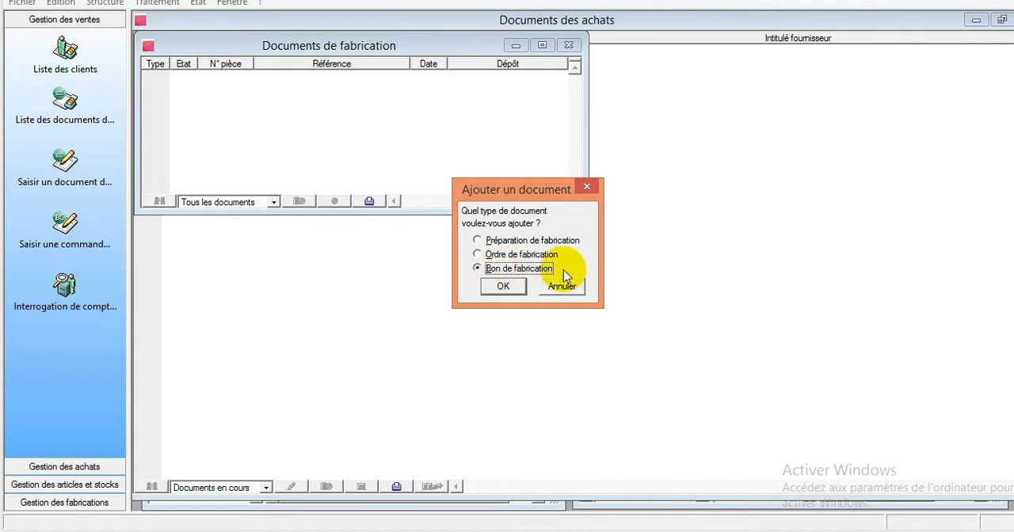
pyautogui.click(503, 288)
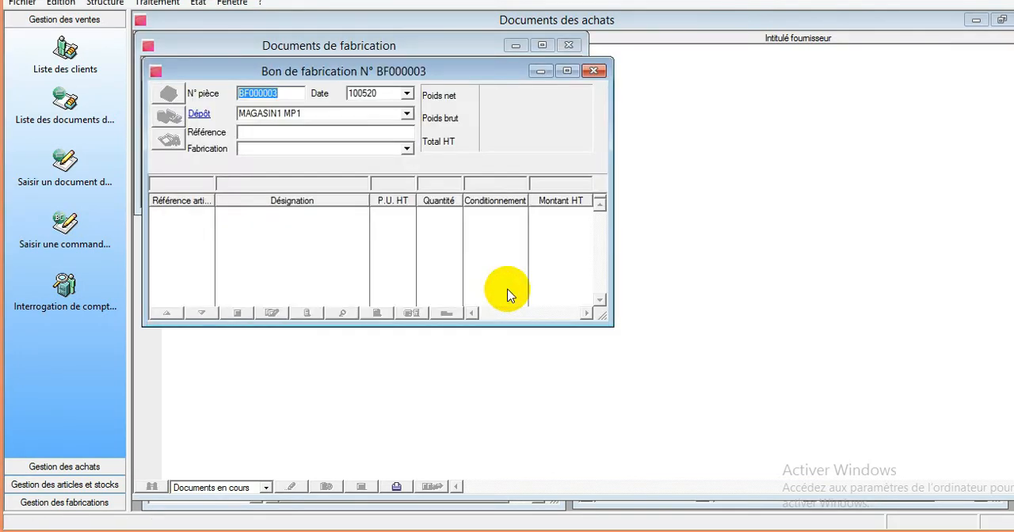
# - Give the Bon de fabrication the reference REF and set its fabrication date to 10/05/2020
pyautogui.click(323, 132)
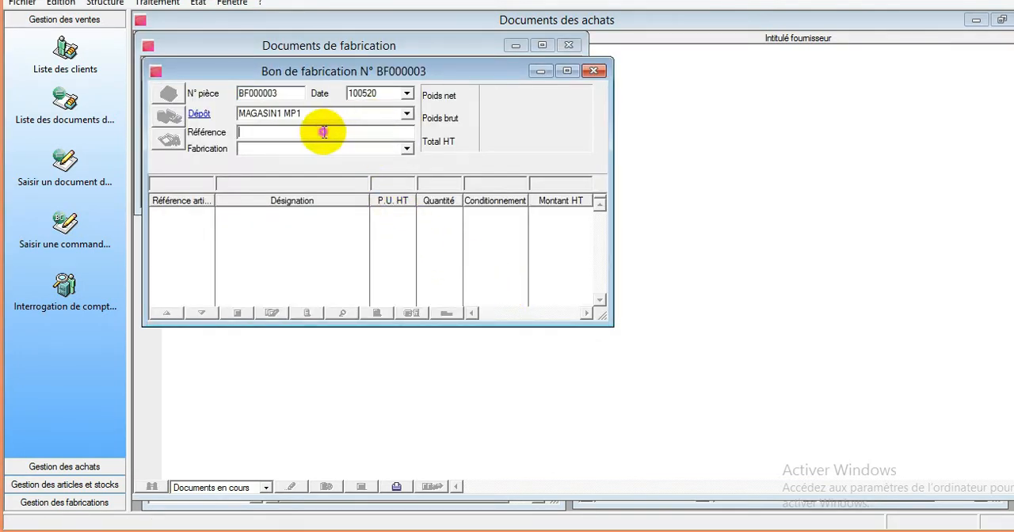
pyautogui.write('REF')
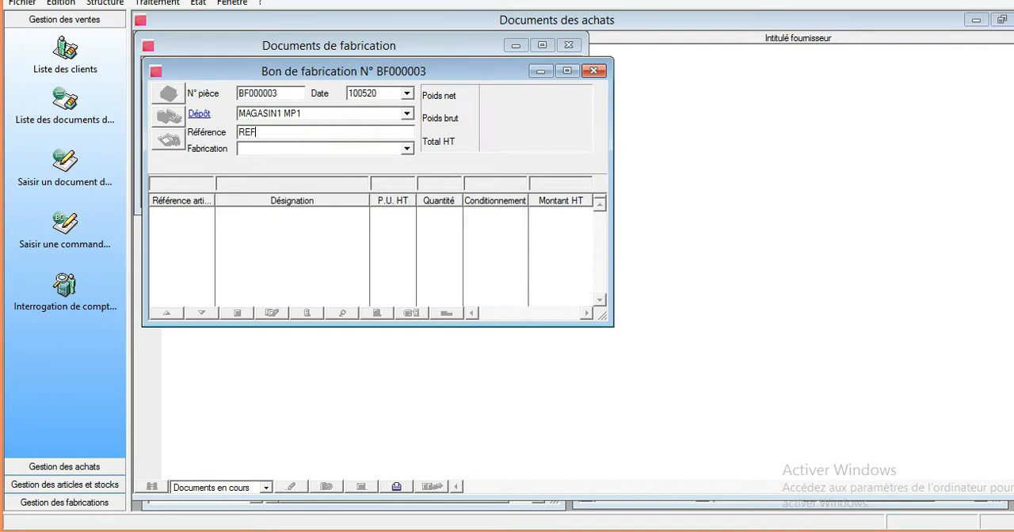
pyautogui.click(300, 148)
pyautogui.press('Return')
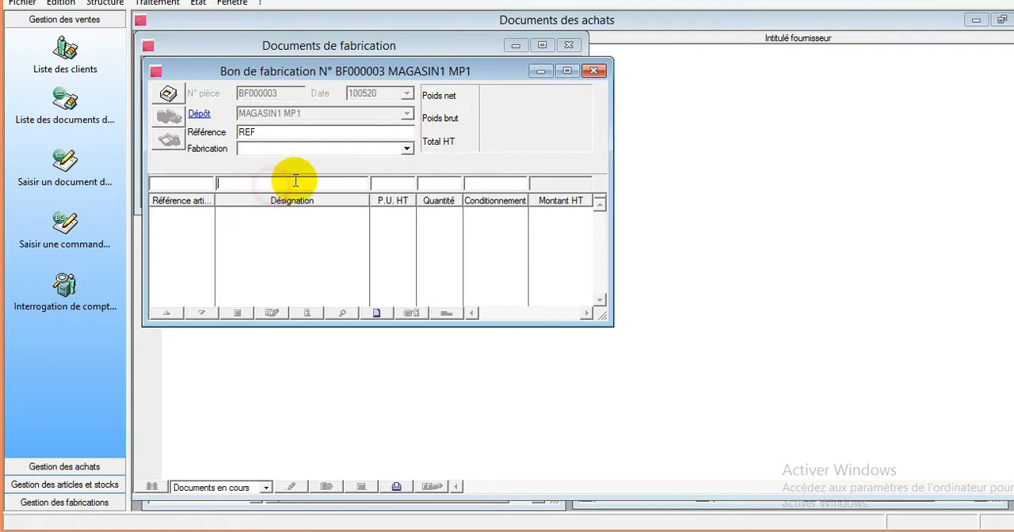
pyautogui.click(408, 149)
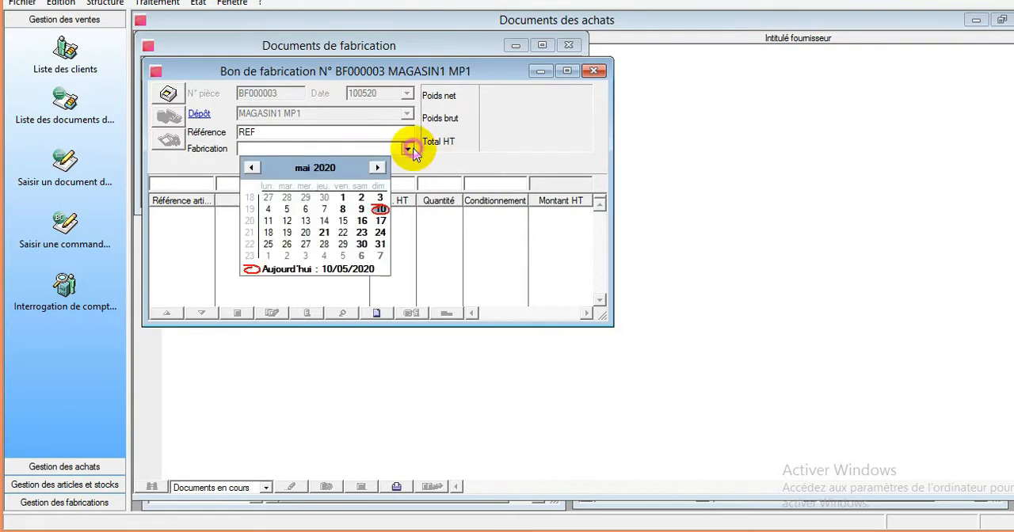
pyautogui.click(381, 210)
# - Enter article PF001 PAIN DE 100F on the Bon de fabrication with unit price 100 and quantity 450, opening its composition
pyautogui.click(293, 185)
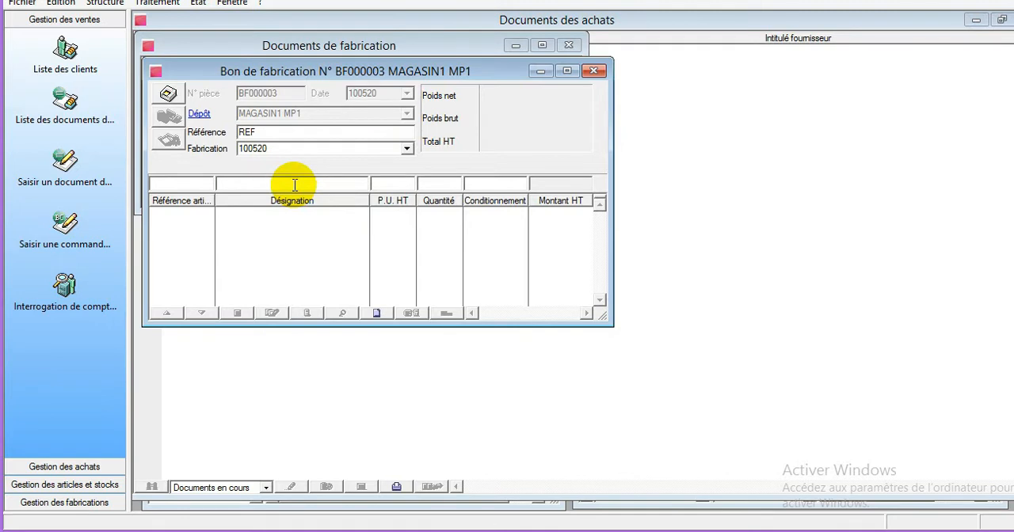
pyautogui.write('M')
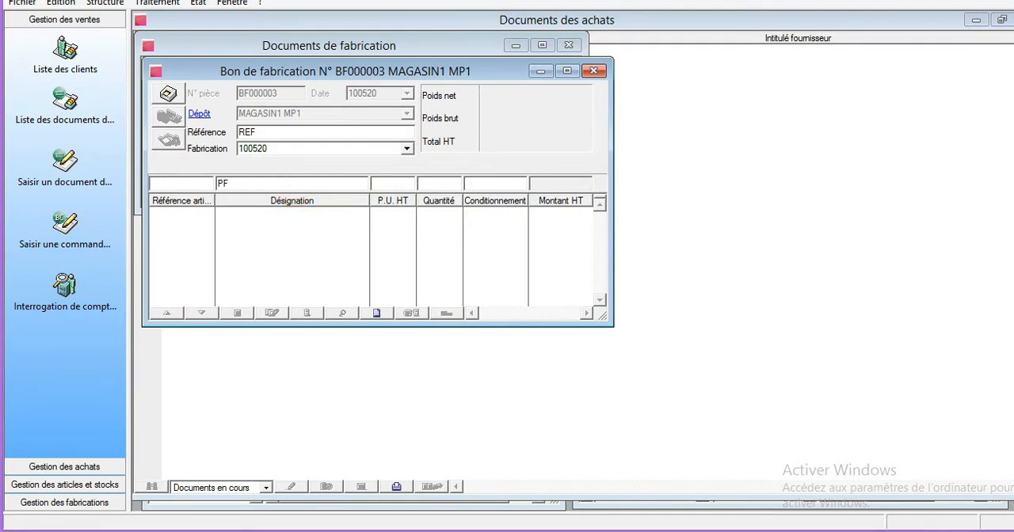
pyautogui.press('Tab')
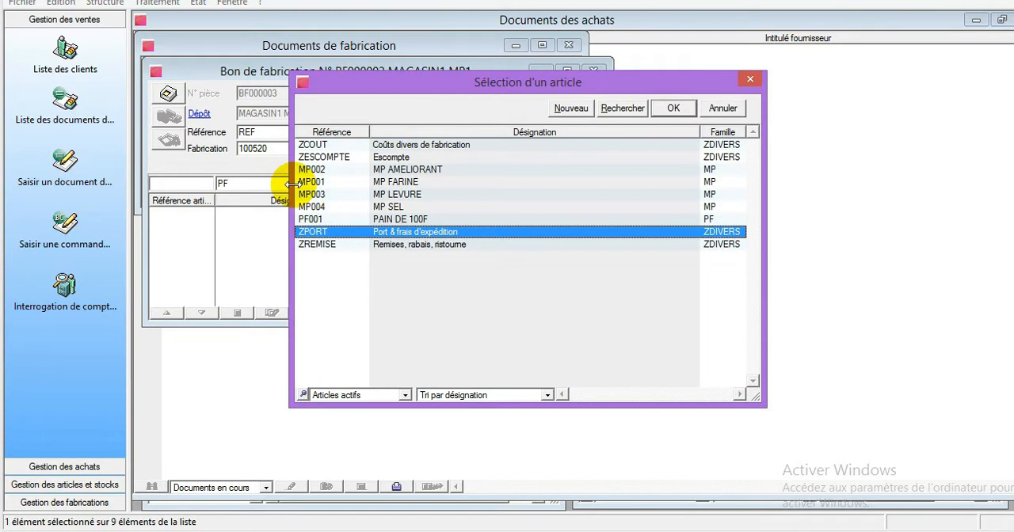
pyautogui.doubleClick(400, 219)
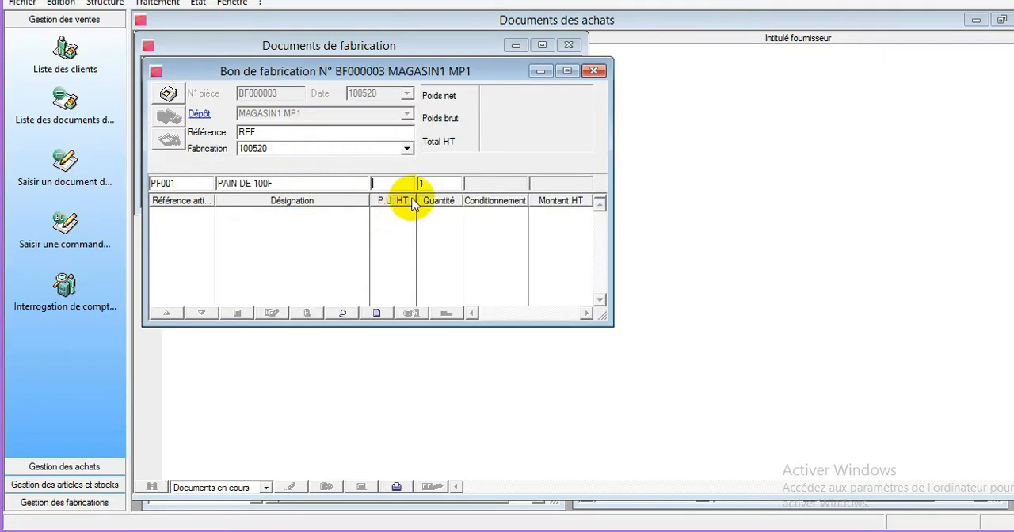
pyautogui.write('100')
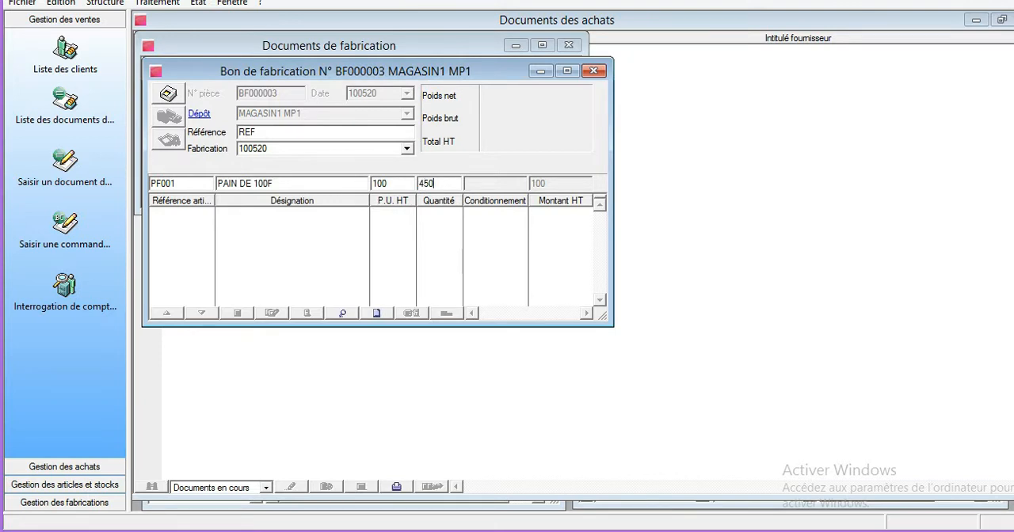
pyautogui.press('Return')
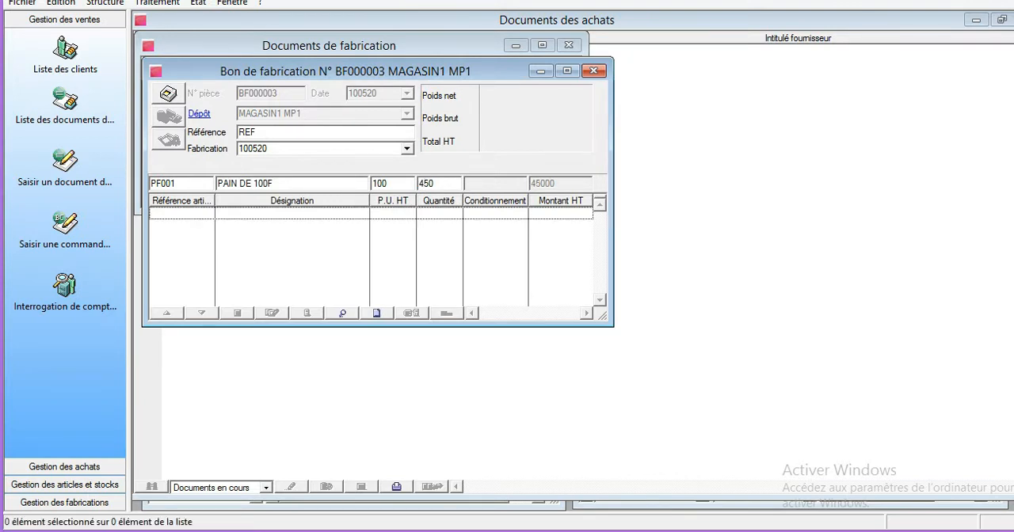
pyautogui.click(439, 181)
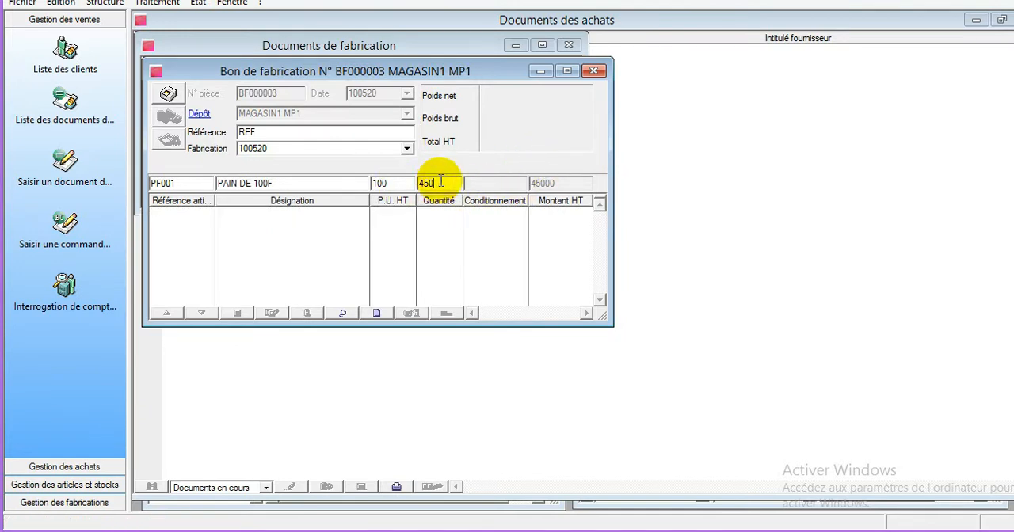
pyautogui.press('Return')
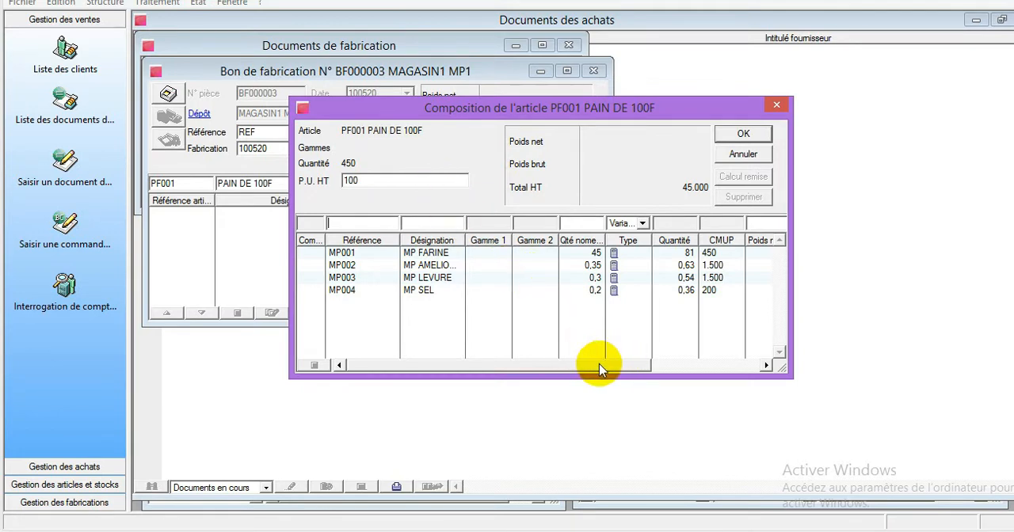
# - Set the depot of component MP001 MP FARINE to MAGASIN1 MP1 in the PAIN DE 100F composition
pyautogui.moveTo(599, 364); pyautogui.dragTo(719, 362)
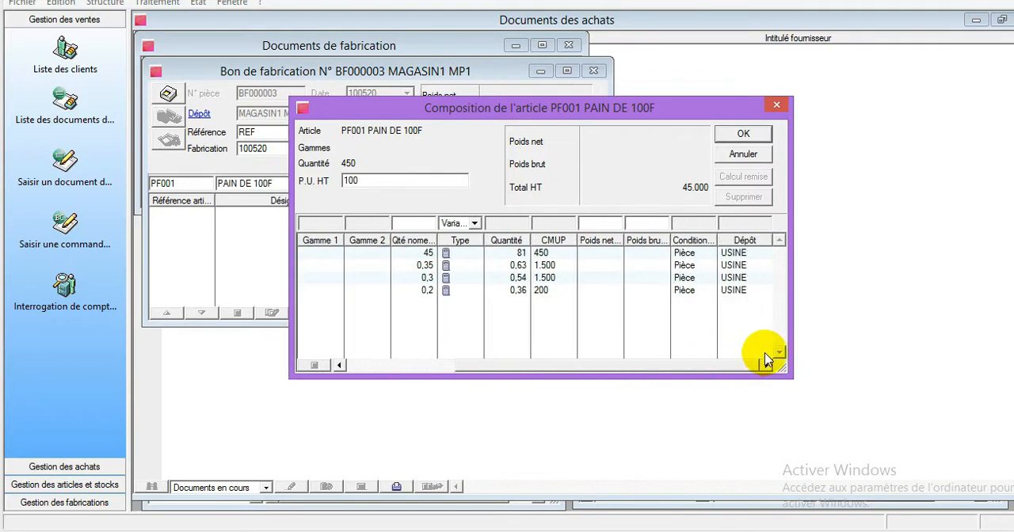
pyautogui.click(741, 254)
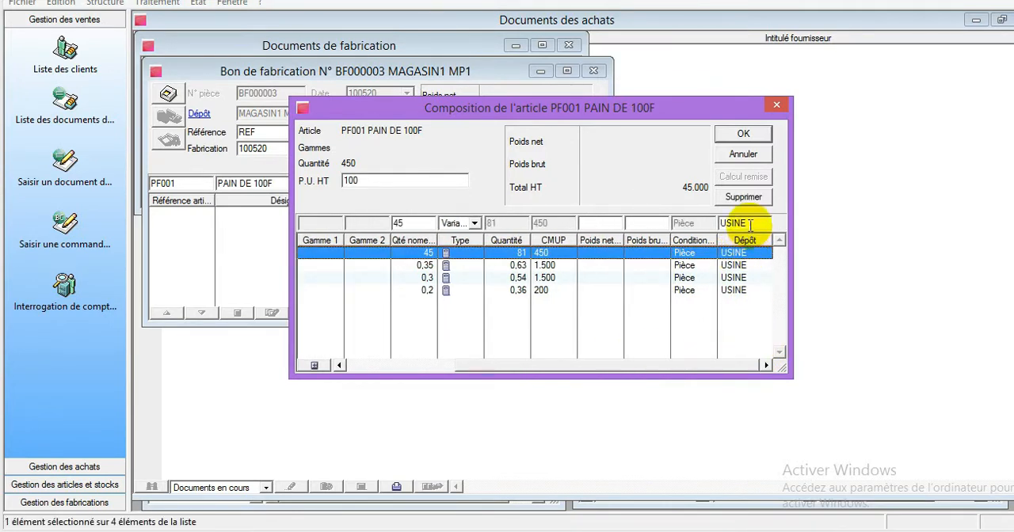
pyautogui.click(754, 223)
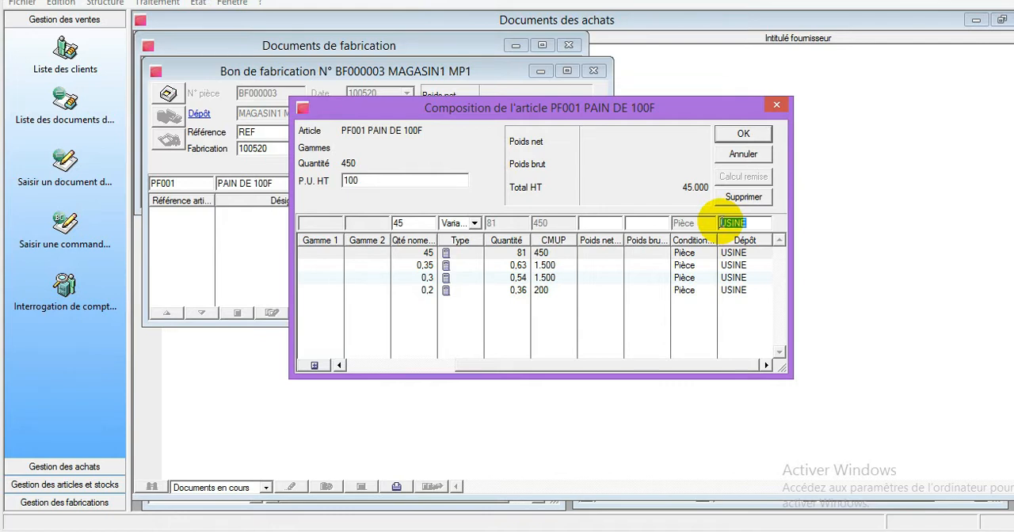
pyautogui.write('M')
pyautogui.press('Tab')
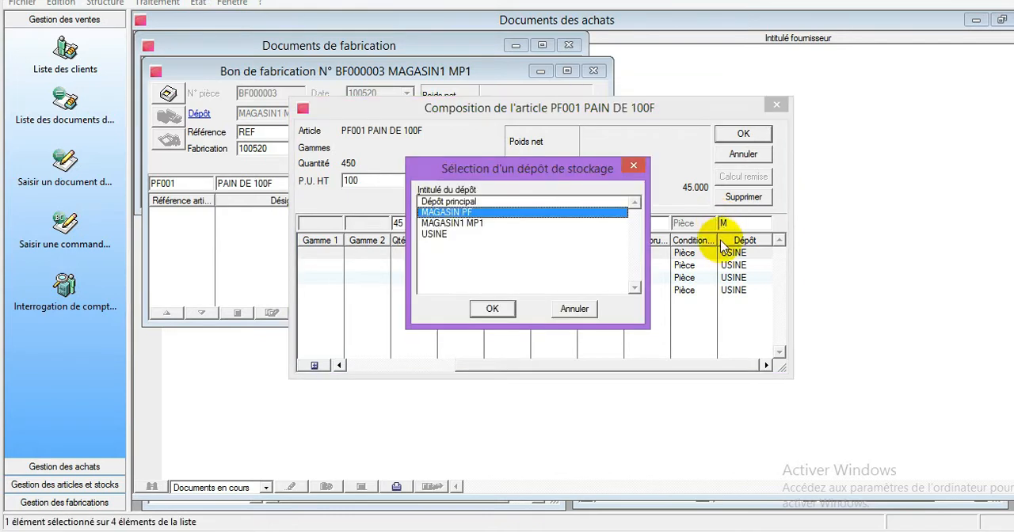
pyautogui.doubleClick(473, 224)
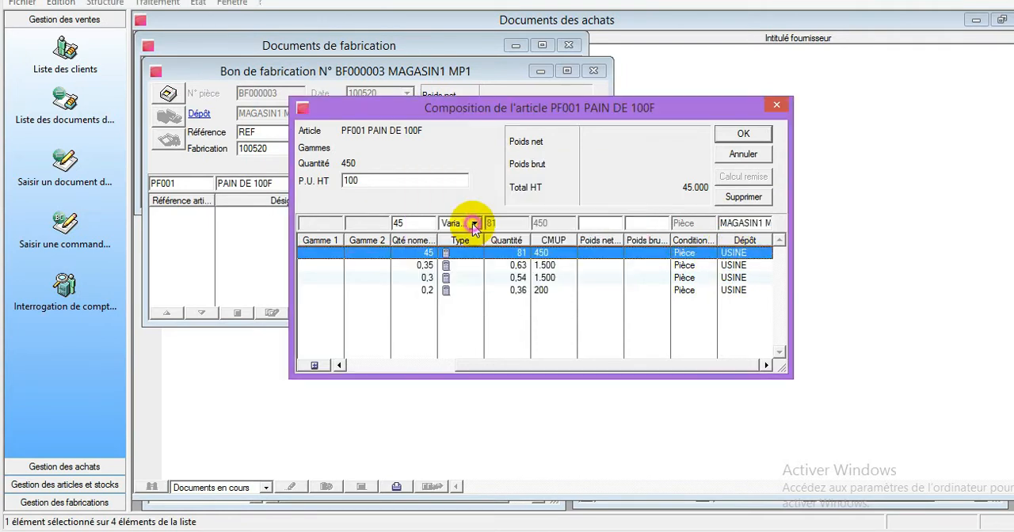
pyautogui.press('Return')
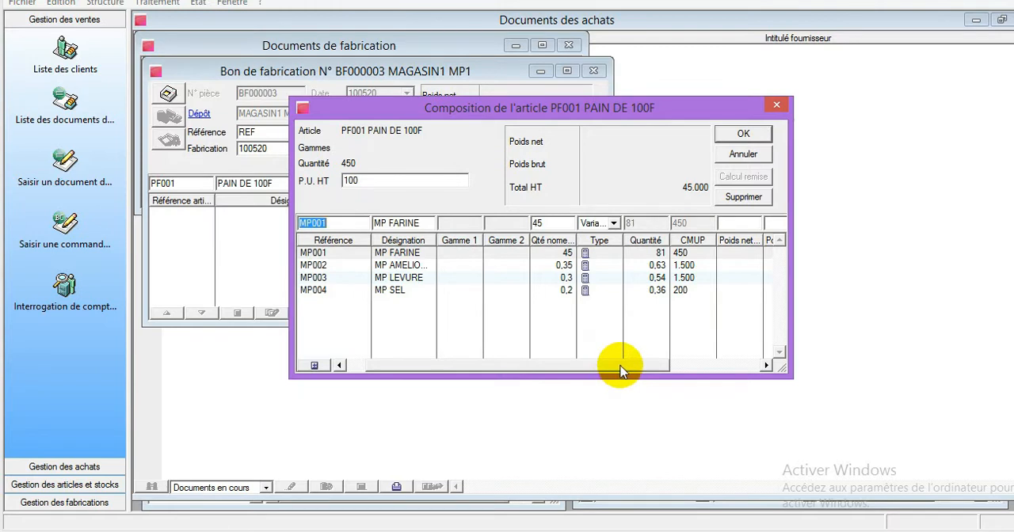
pyautogui.moveTo(618, 365); pyautogui.dragTo(797, 344)
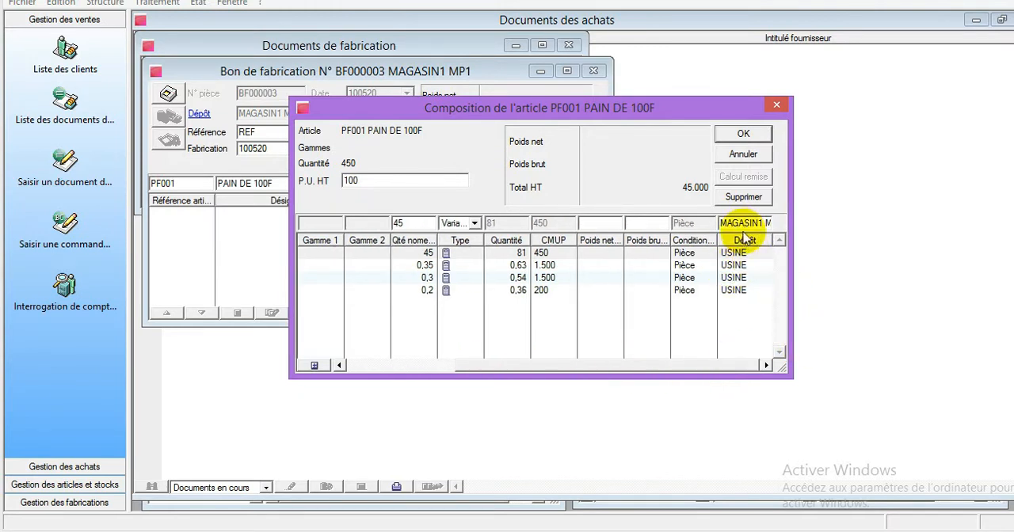
pyautogui.press('Return')
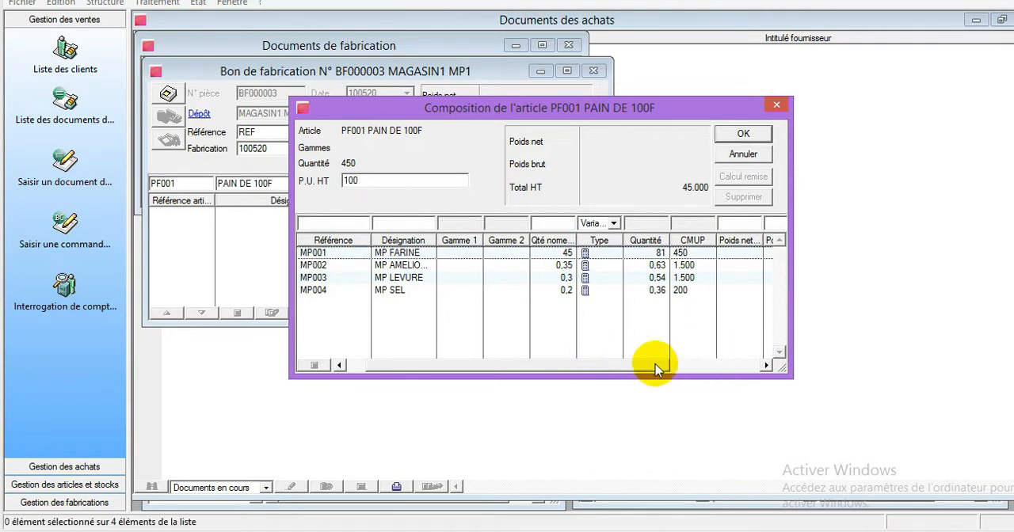
# - Change the depot of component MP002 MP AMELIORANT to MAGASIN1 MP1 in the composition
pyautogui.moveTo(656, 362); pyautogui.dragTo(774, 351)
pyautogui.click(732, 265)
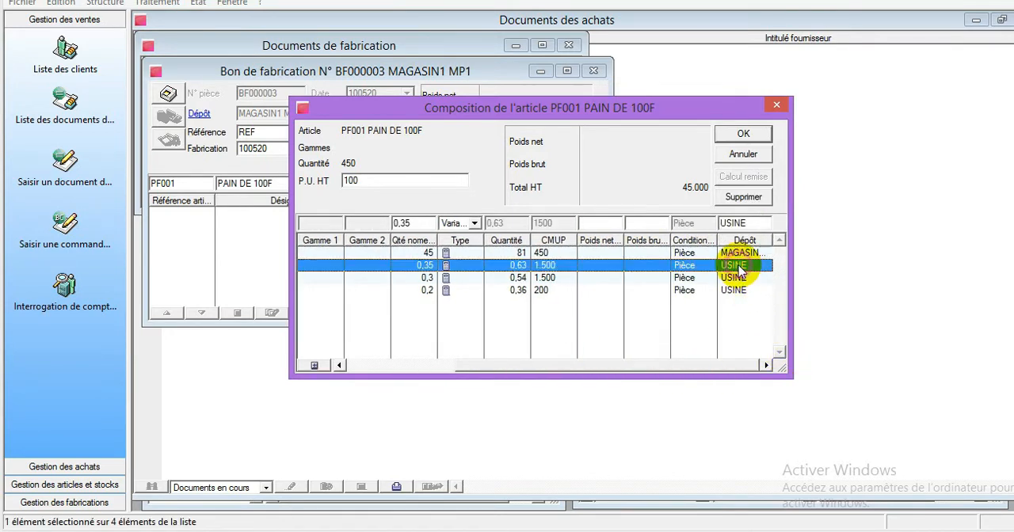
pyautogui.click(747, 223)
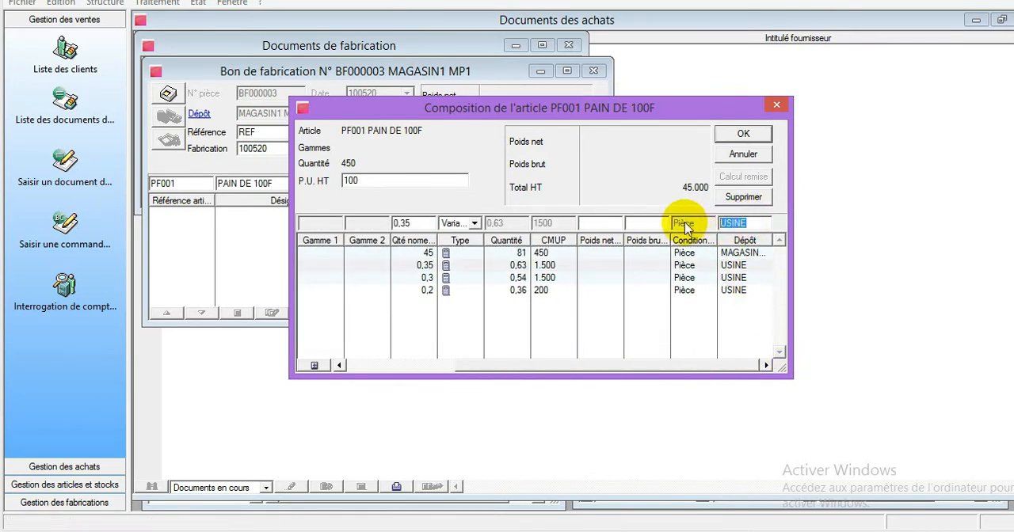
pyautogui.write('%A')
pyautogui.press('Tab')
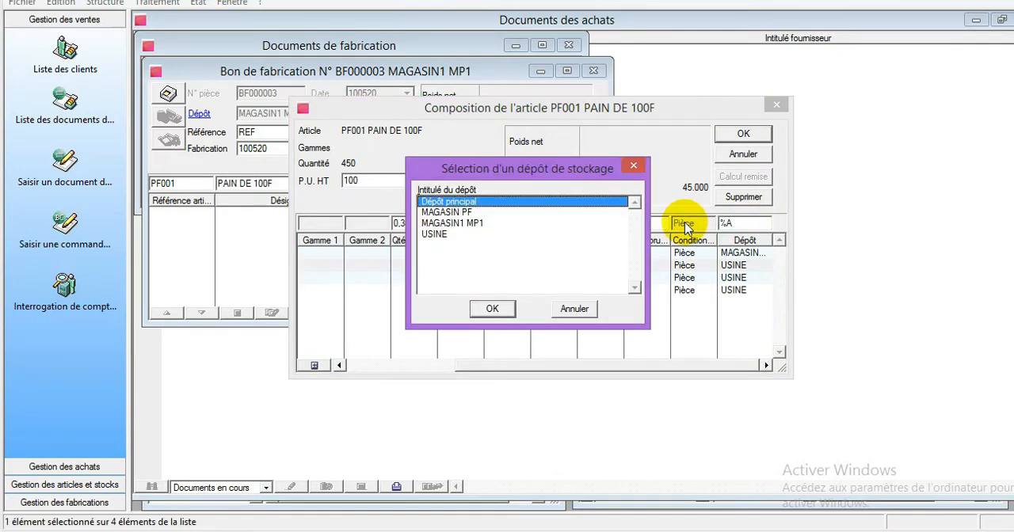
pyautogui.click(464, 224)
pyautogui.click(491, 312)
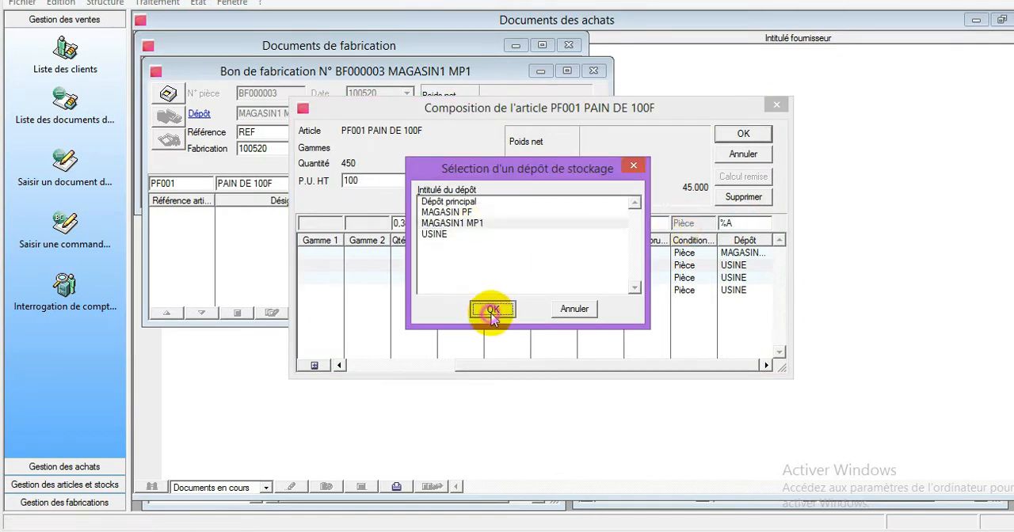
pyautogui.click(749, 224)
pyautogui.press('Return')
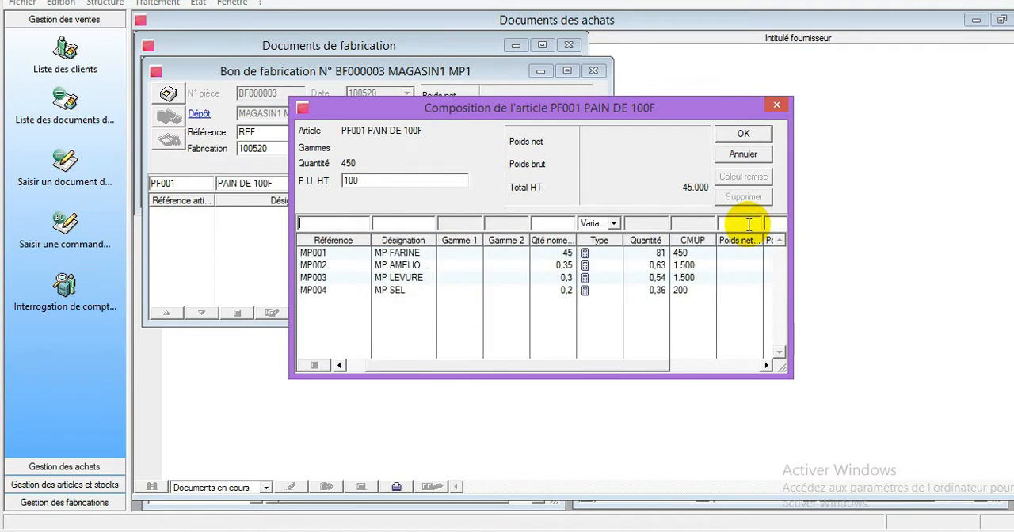
# - Change the depot of component MP003 MP LEVURE to MAGASIN1 MP1 in the composition
pyautogui.moveTo(610, 373); pyautogui.dragTo(795, 348)
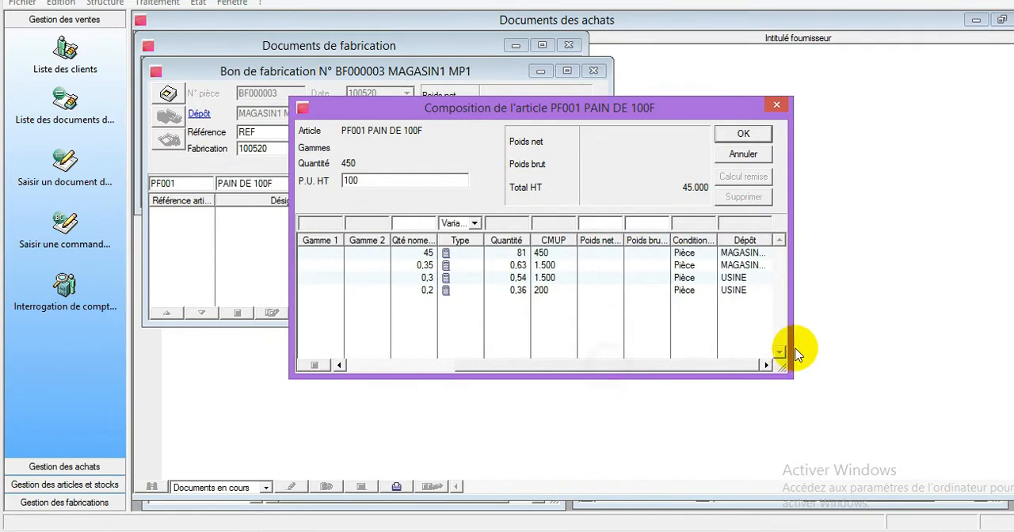
pyautogui.click(725, 278)
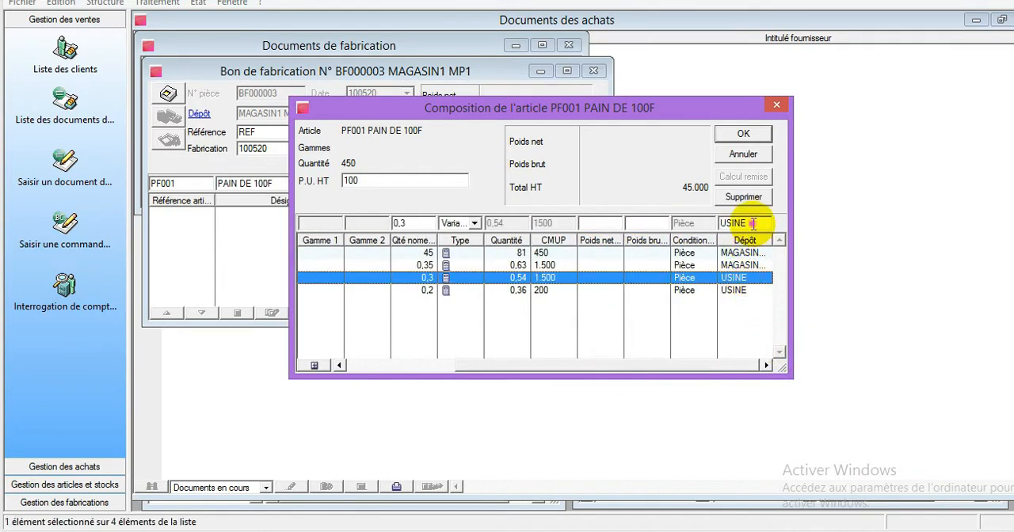
pyautogui.click(692, 224)
pyautogui.write('MA')
pyautogui.press('Tab')
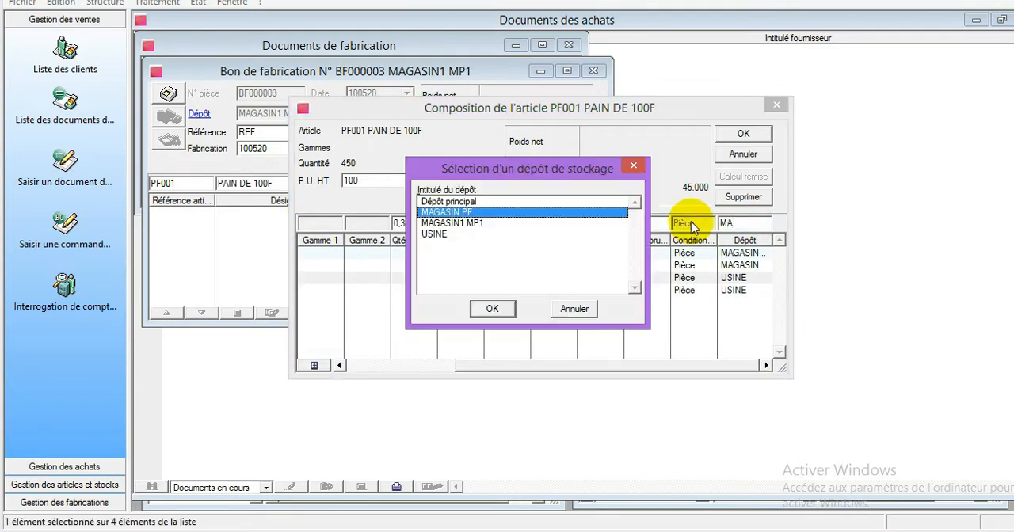
pyautogui.click(468, 225)
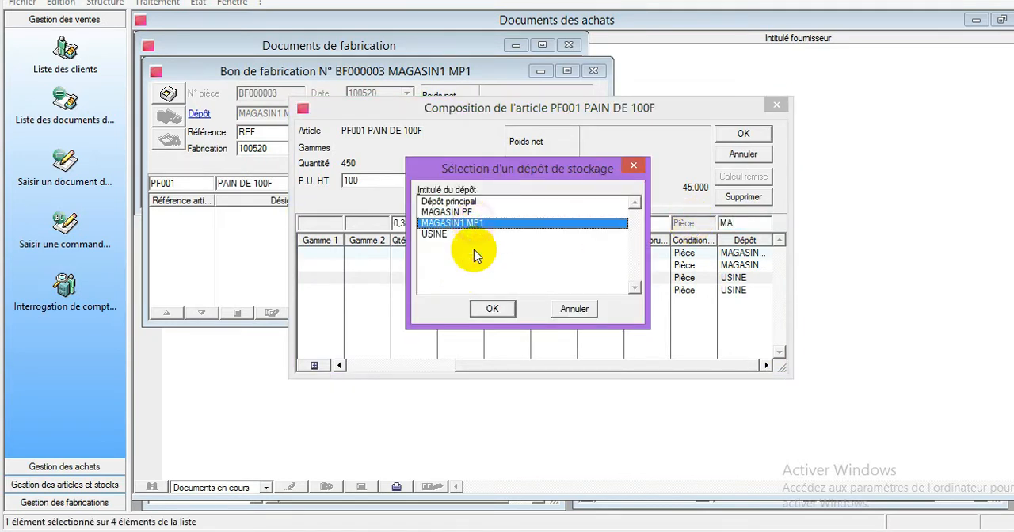
pyautogui.click(495, 311)
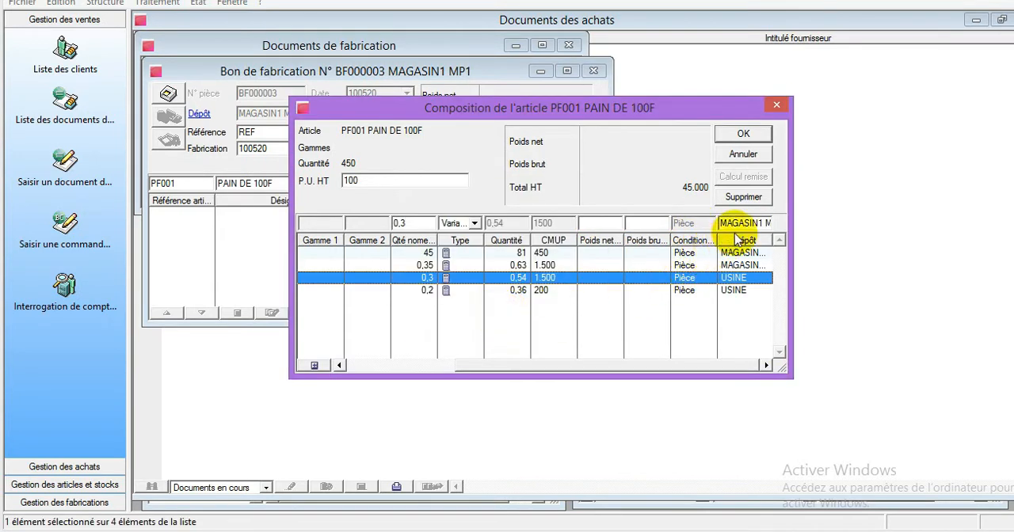
pyautogui.press('Return')
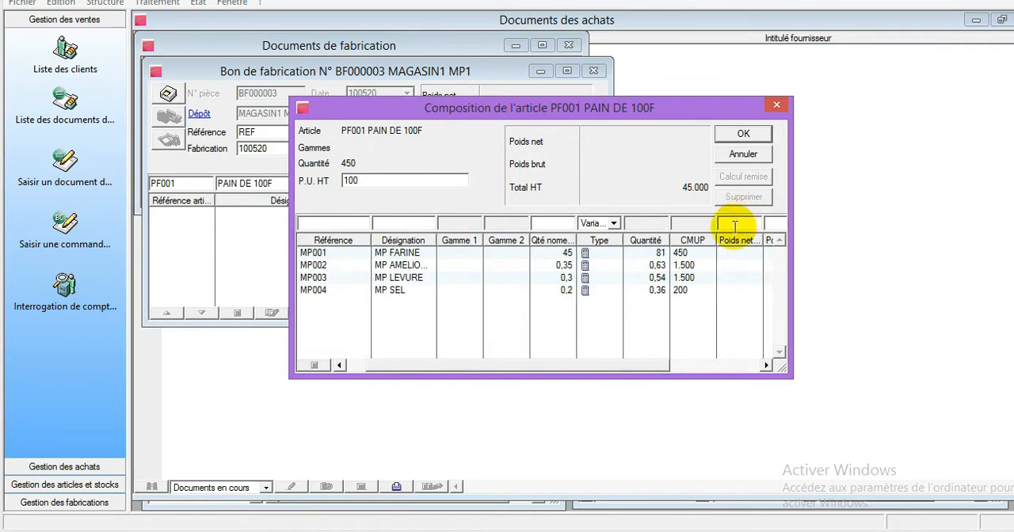
# - Set the depot of component MP004 MP SEL to MAGASIN1 MP1 and validate the composition of PAIN DE 100F
pyautogui.moveTo(634, 366); pyautogui.dragTo(769, 361)
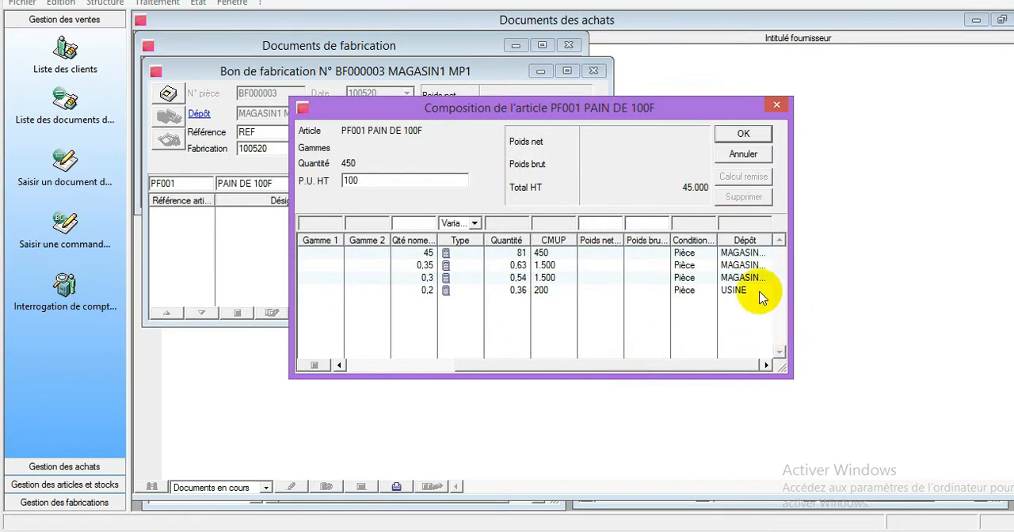
pyautogui.click(730, 279)
pyautogui.click(731, 290)
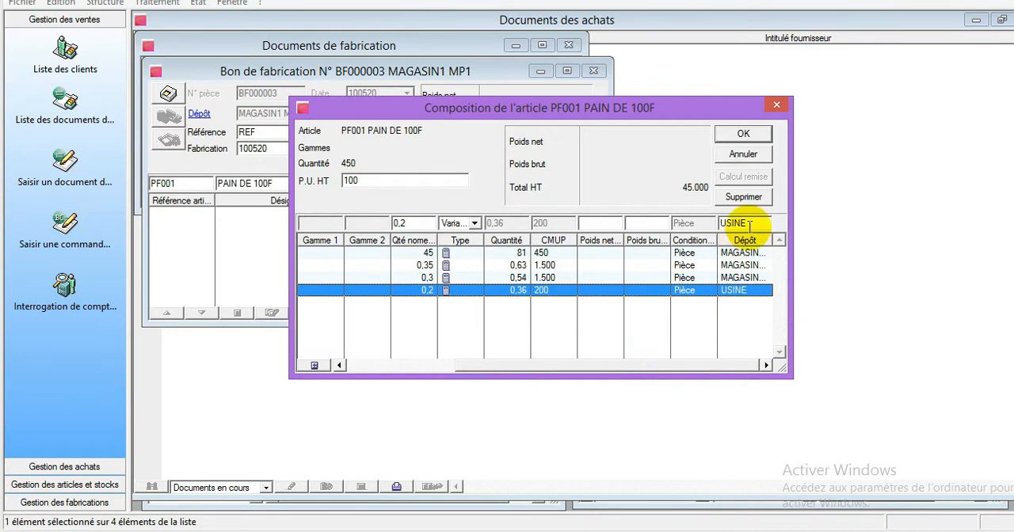
pyautogui.click(743, 223)
pyautogui.write('M')
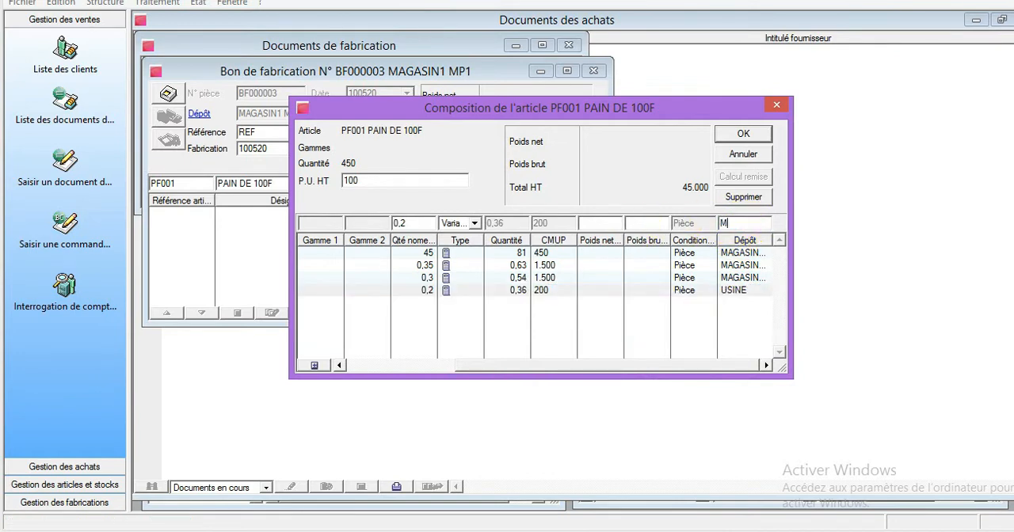
pyautogui.write('PA')
pyautogui.press('Tab')
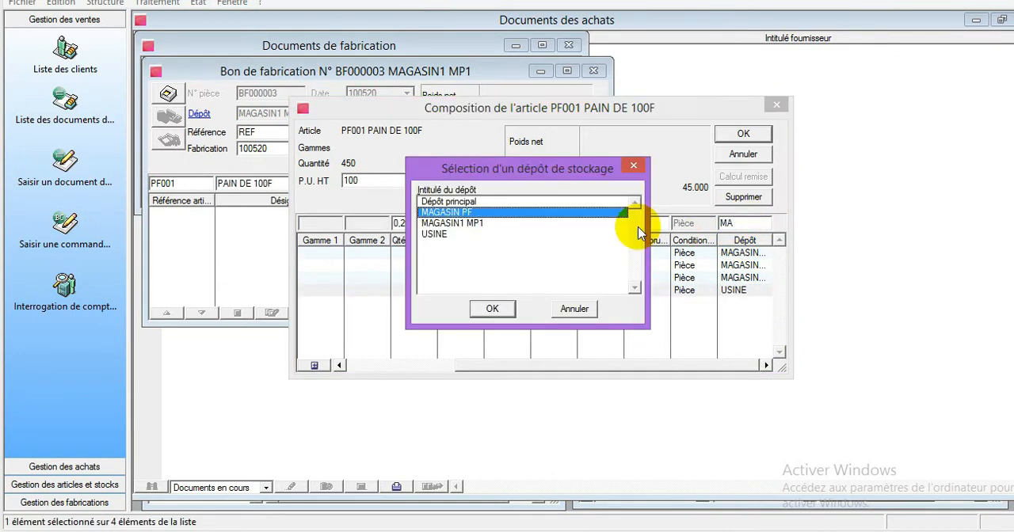
pyautogui.doubleClick(453, 224)
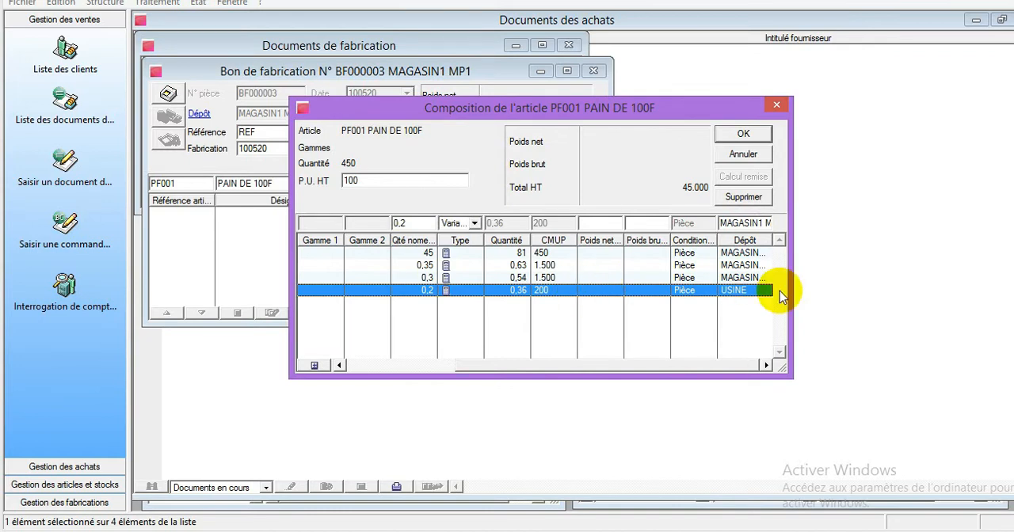
pyautogui.press('Return')
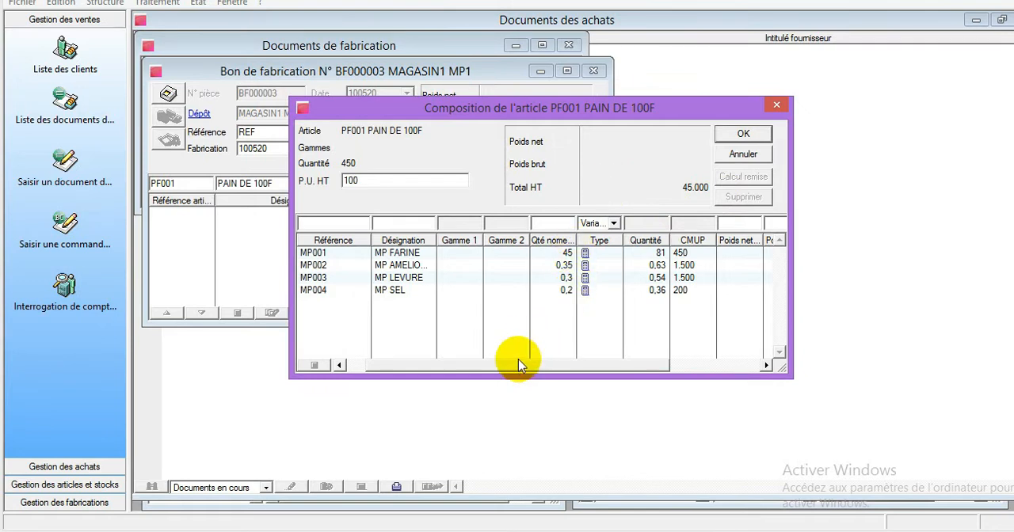
pyautogui.moveTo(513, 366); pyautogui.dragTo(641, 367)
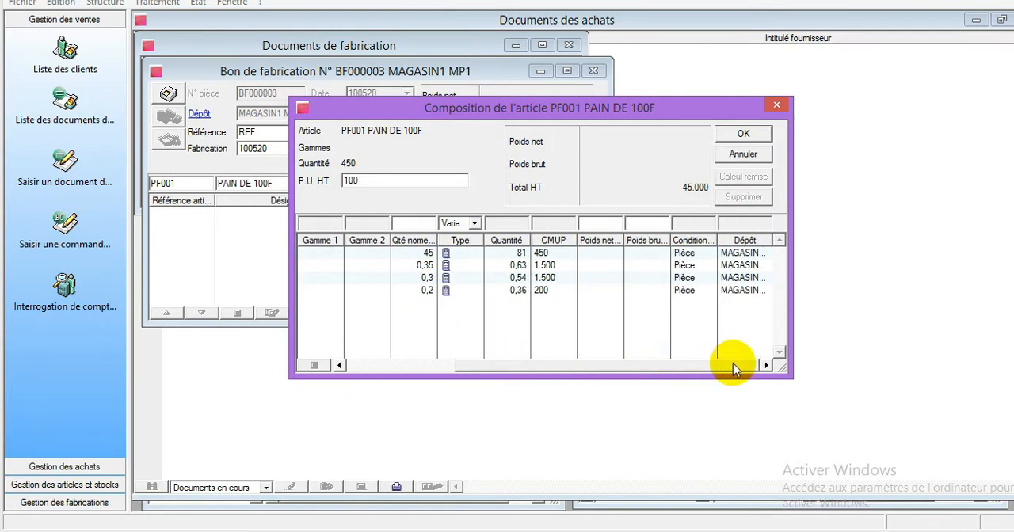
pyautogui.click(742, 137)
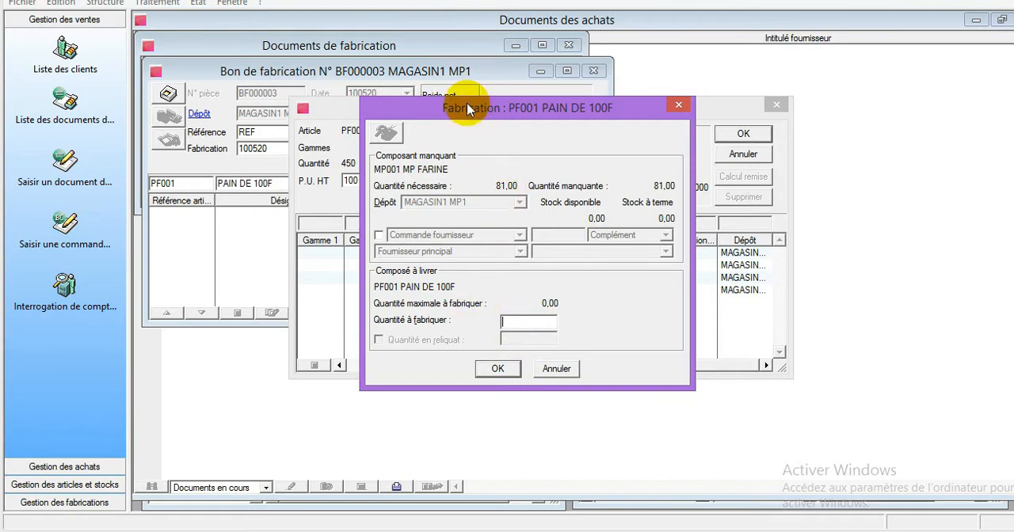
# - Try to validate the manufacture of PAIN DE 100F with a quantity to manufacture of 450, and retry with 250
pyautogui.write('450')
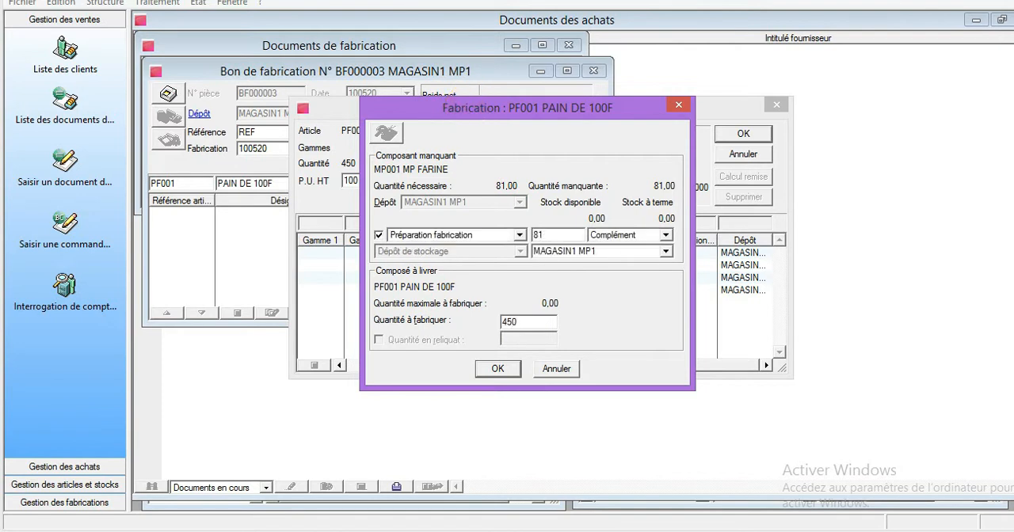
pyautogui.click(499, 370)
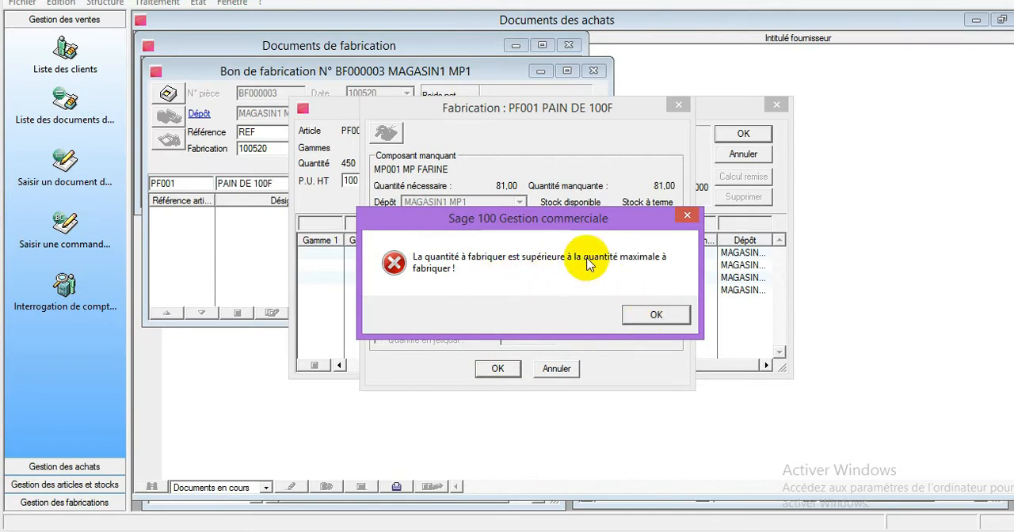
pyautogui.click(656, 315)
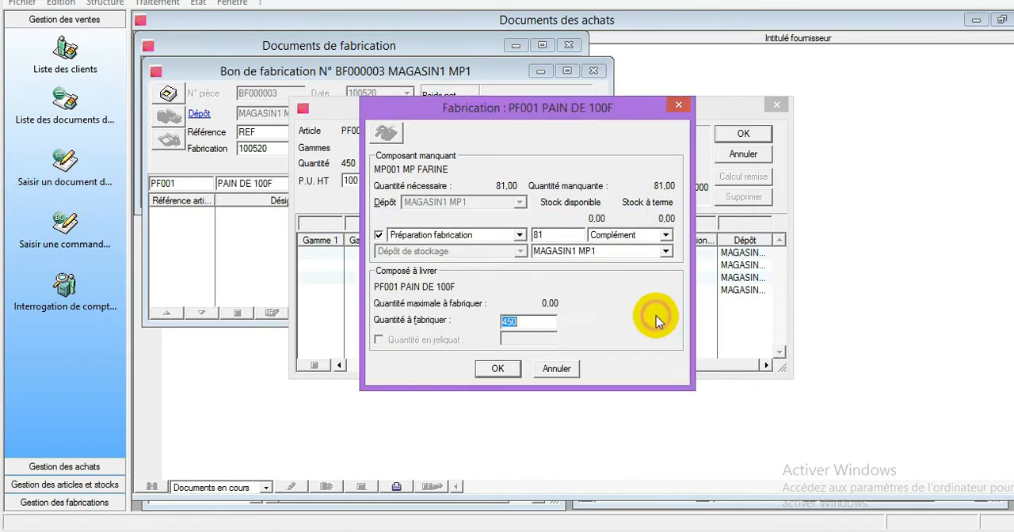
pyautogui.write('25')
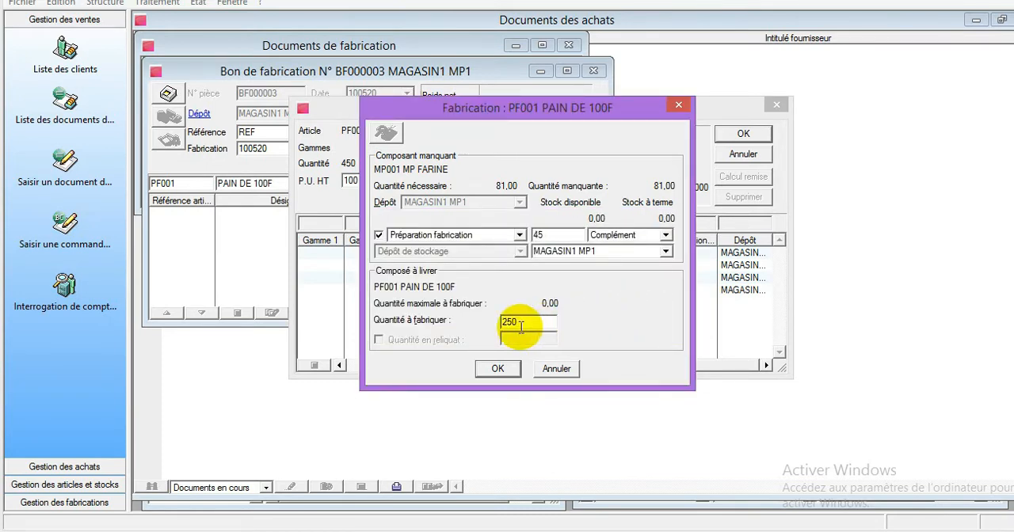
pyautogui.click(496, 370)
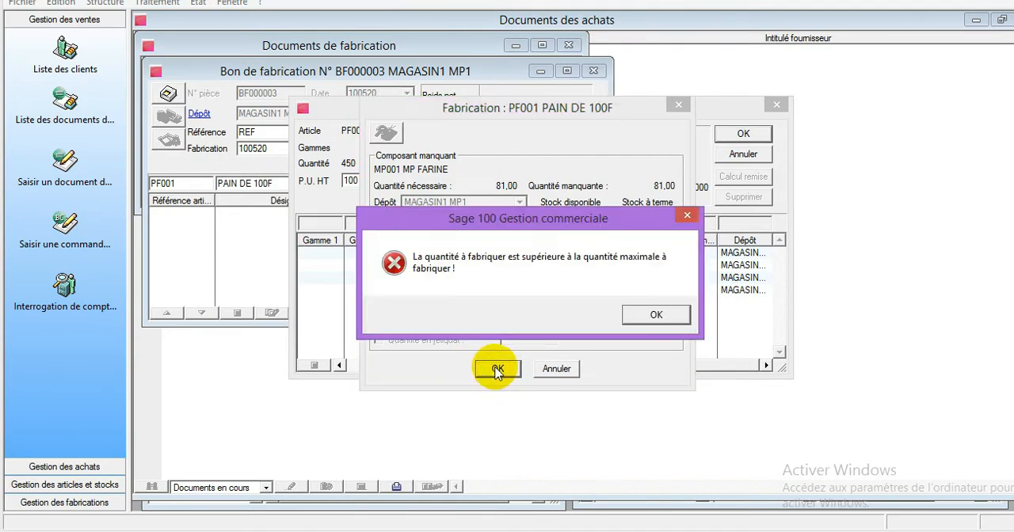
pyautogui.click(666, 319)
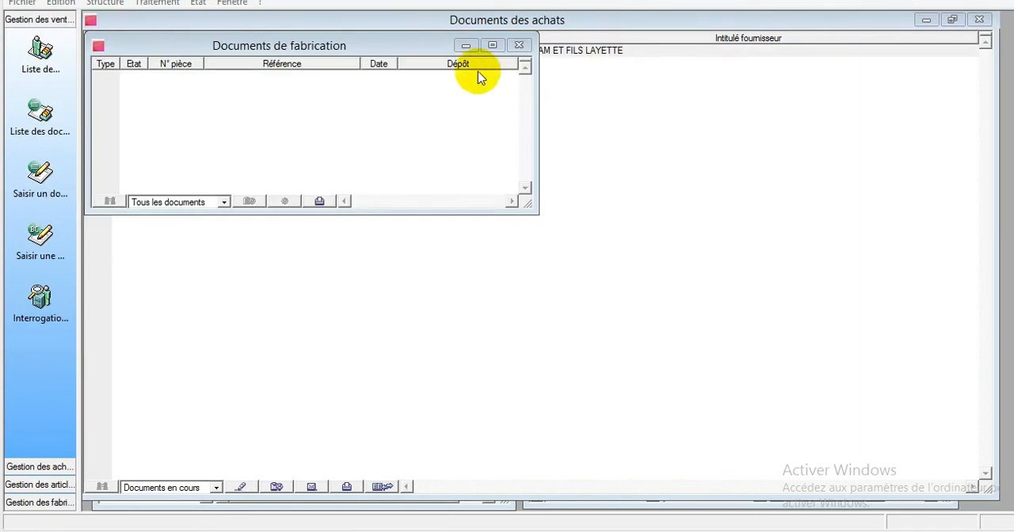
# - Create a new Bon de fabrication in the manufacturing documents for the depot MAGASIN1 MP1
pyautogui.click(367, 96)
pyautogui.rightClick(367, 95)
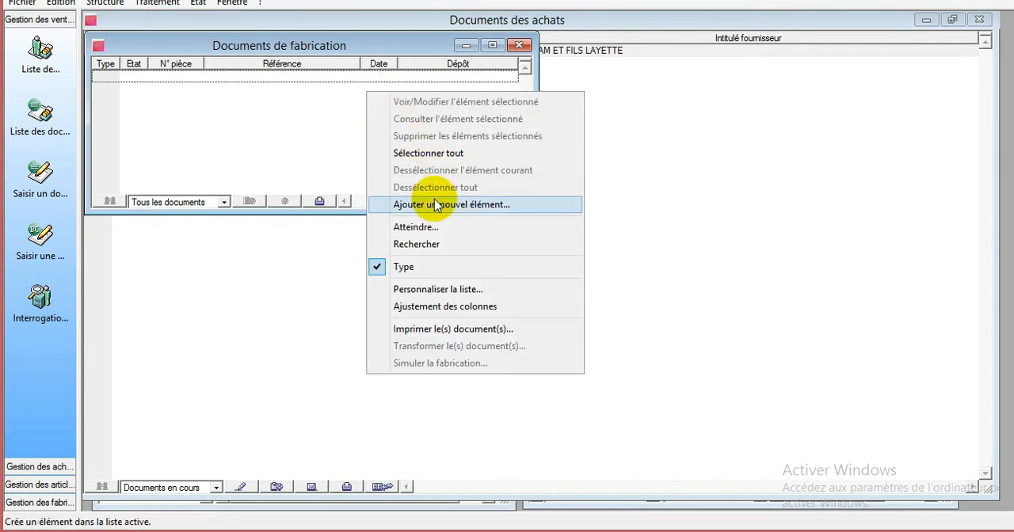
pyautogui.click(410, 206)
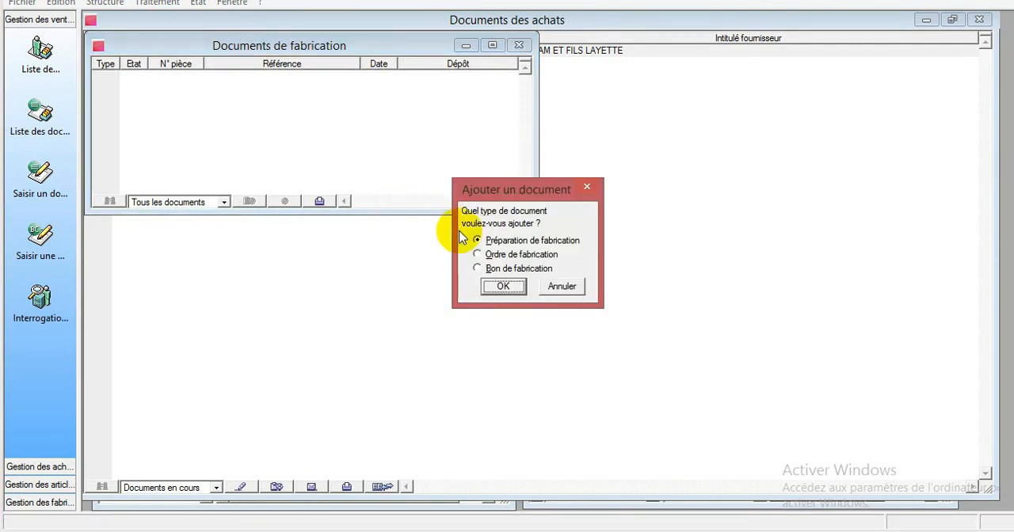
pyautogui.click(499, 269)
pyautogui.click(502, 287)
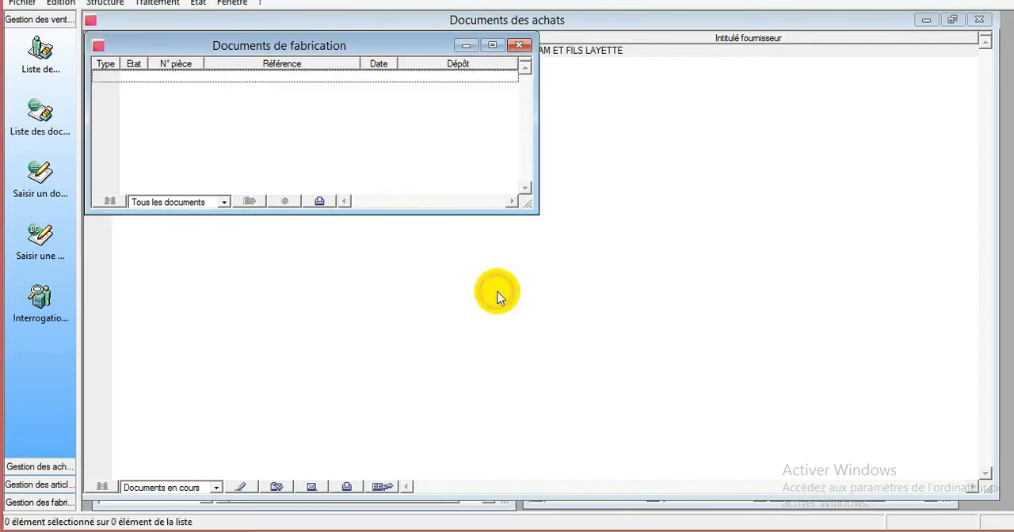
pyautogui.click(276, 136)
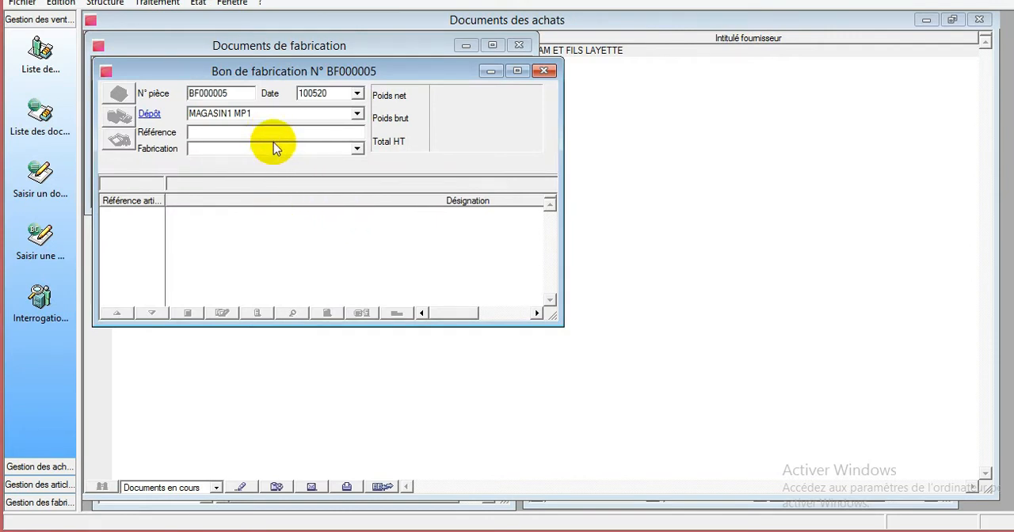
pyautogui.click(264, 208)
# - Add article PF001 PAIN DE 100F to the Bon de fabrication with a quantity of 250
pyautogui.click(240, 178)
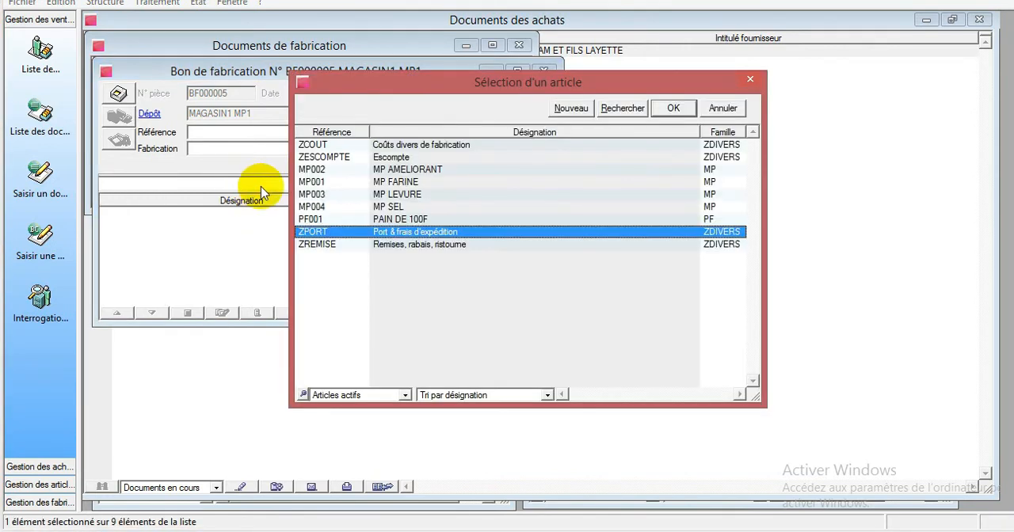
pyautogui.doubleClick(418, 220)
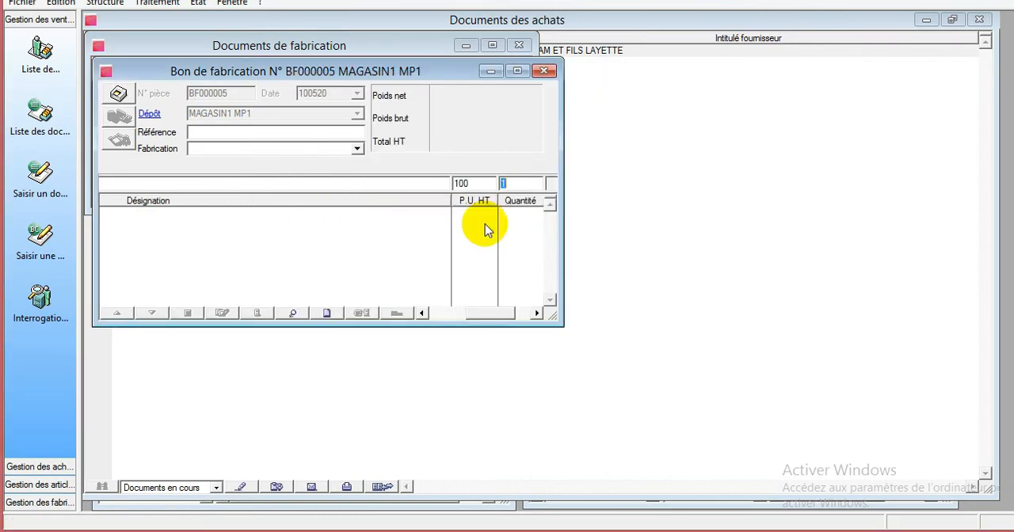
pyautogui.write('250')
pyautogui.moveTo(483, 312); pyautogui.dragTo(505, 315)
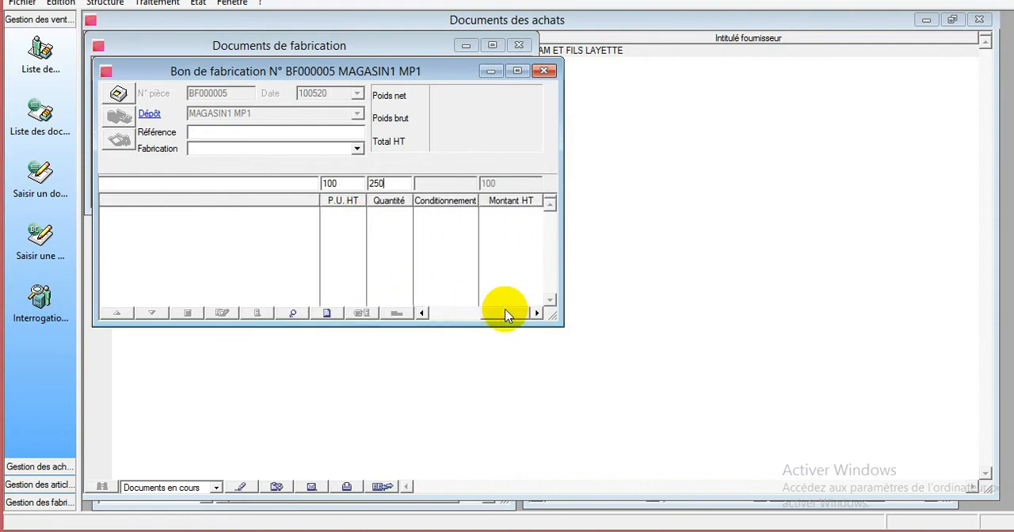
pyautogui.press('Return')
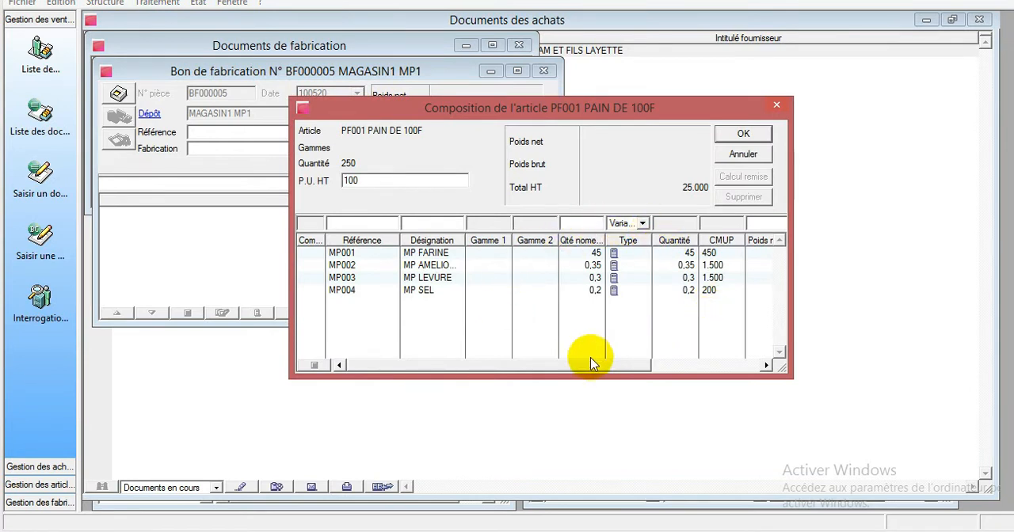
# - Check the component quantities and depots in the composition of PAIN DE 100F and validate it
pyautogui.moveTo(586, 367); pyautogui.dragTo(736, 362)
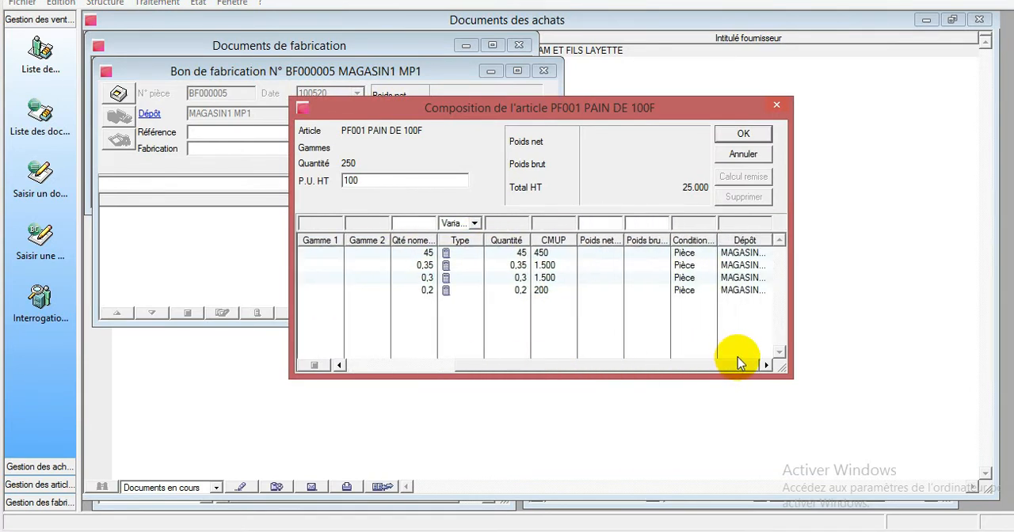
pyautogui.click(429, 256)
pyautogui.click(432, 270)
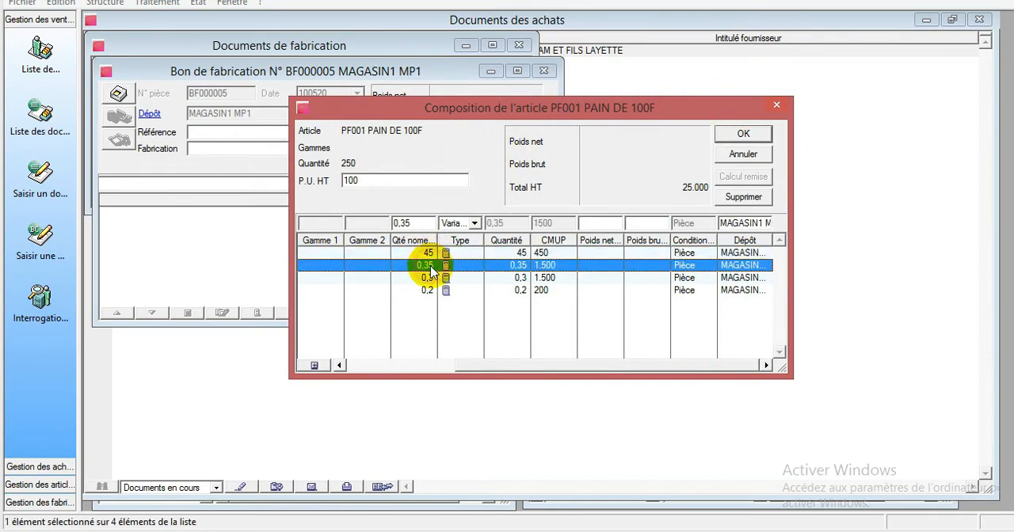
pyautogui.moveTo(646, 364); pyautogui.dragTo(536, 366)
pyautogui.click(590, 253)
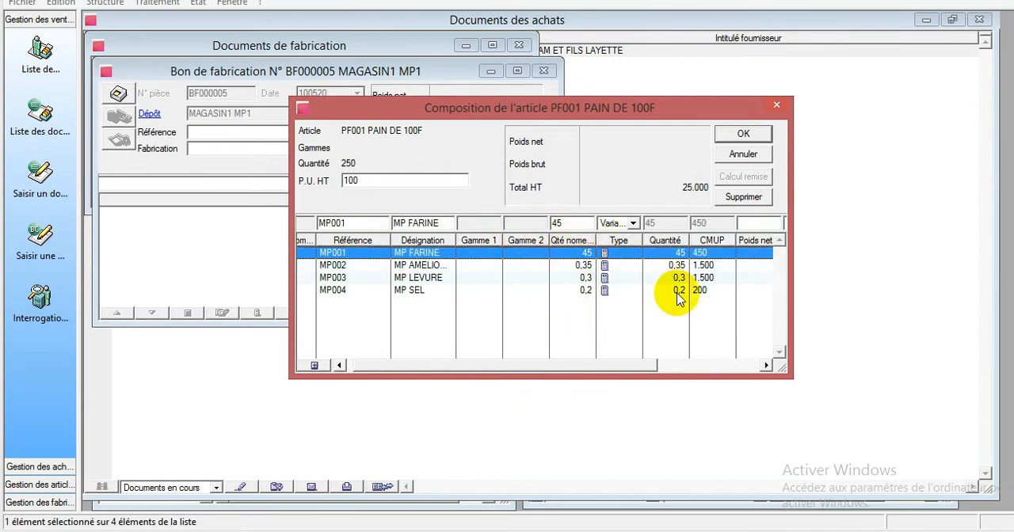
pyautogui.moveTo(617, 367); pyautogui.dragTo(720, 346)
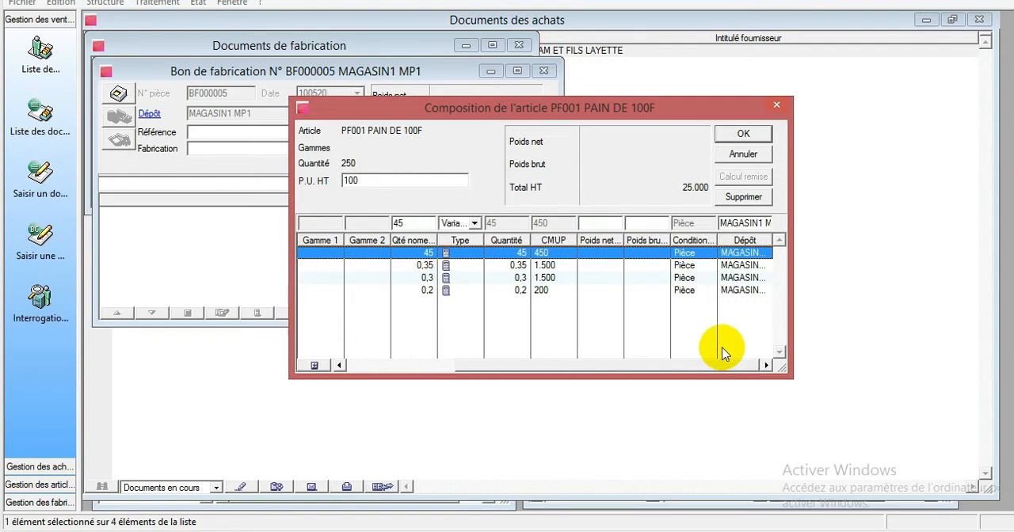
pyautogui.click(743, 133)
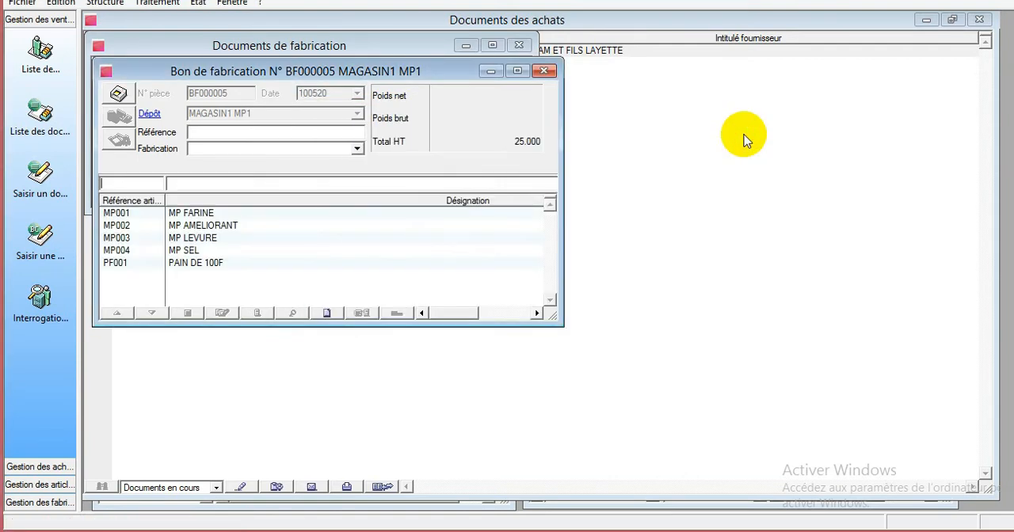
# - Enlarge the Bon de fabrication to examine its component lines, and restore it beside the document list
pyautogui.click(516, 70)
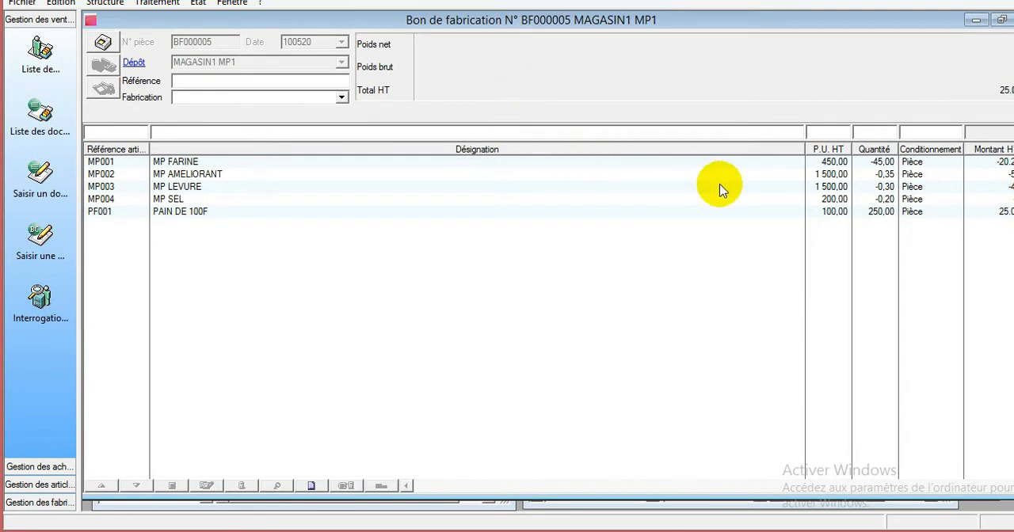
pyautogui.moveTo(900, 23)
pyautogui.mouseDown()
pyautogui.moveTo(887, 31)
pyautogui.moveTo(898, 23)
pyautogui.moveTo(889, 19)
pyautogui.mouseUp()
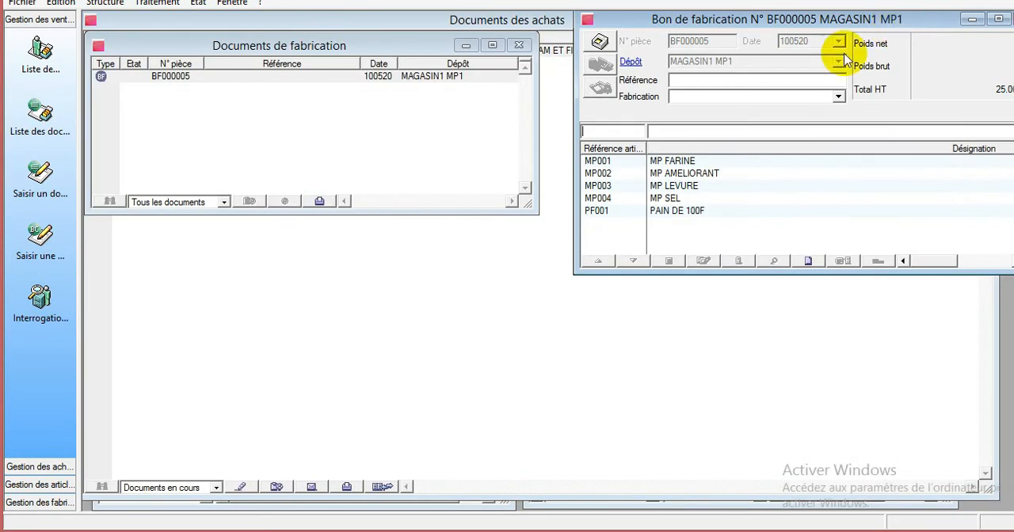
pyautogui.click(515, 297)
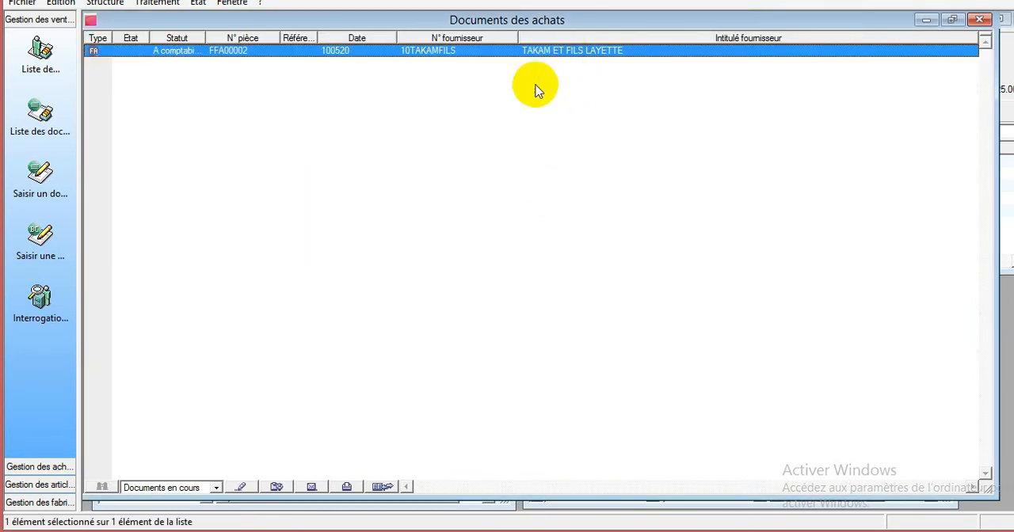
pyautogui.click(157, 3)
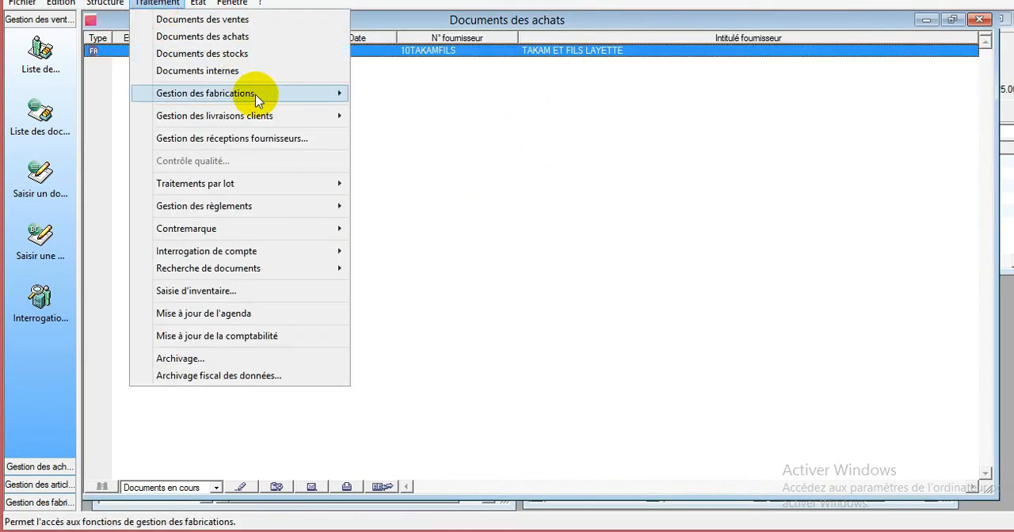
pyautogui.moveTo(313, 99)
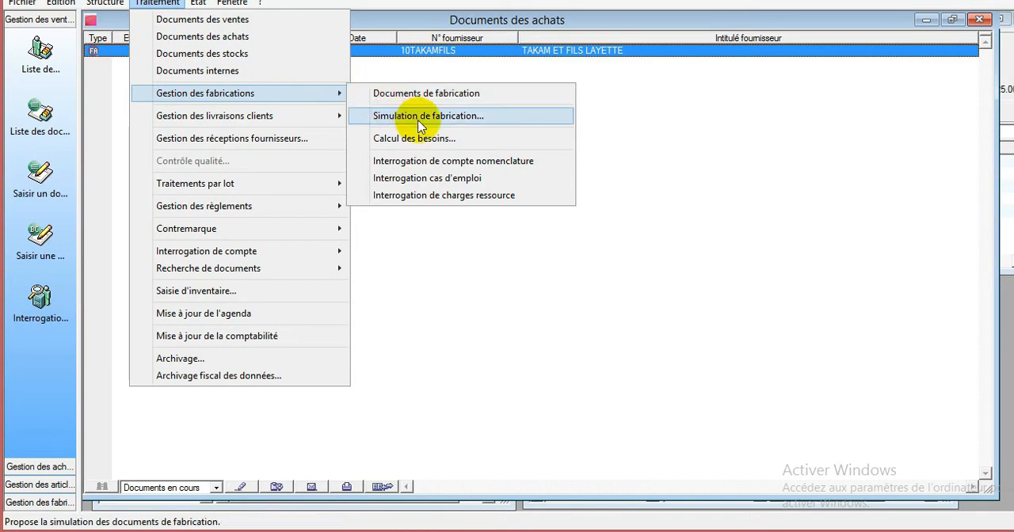
pyautogui.click(446, 117)
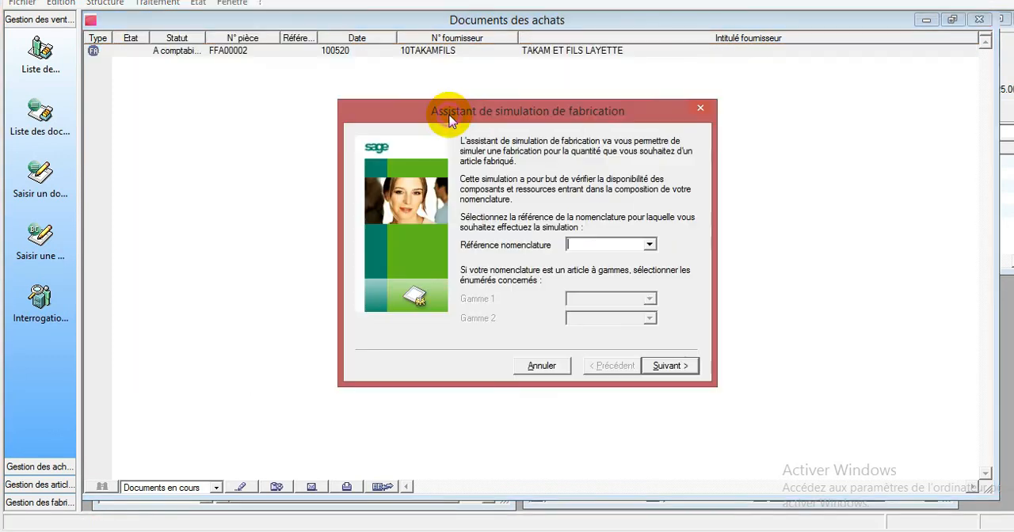
pyautogui.click(701, 109)
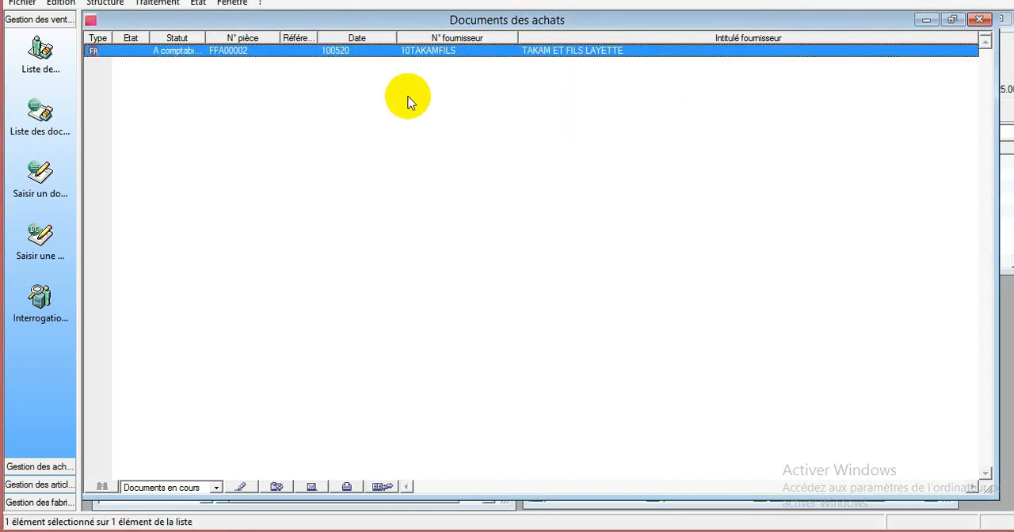
# - Return to the manufacturing documents and enlarge the Bon de fabrication to examine its prices, quantities and amounts
pyautogui.click(161, 4)
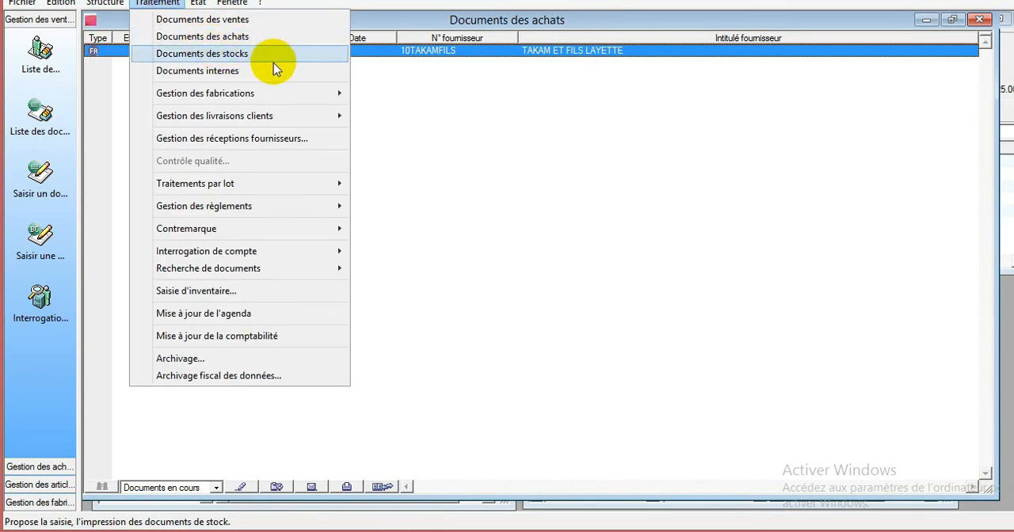
pyautogui.moveTo(306, 96)
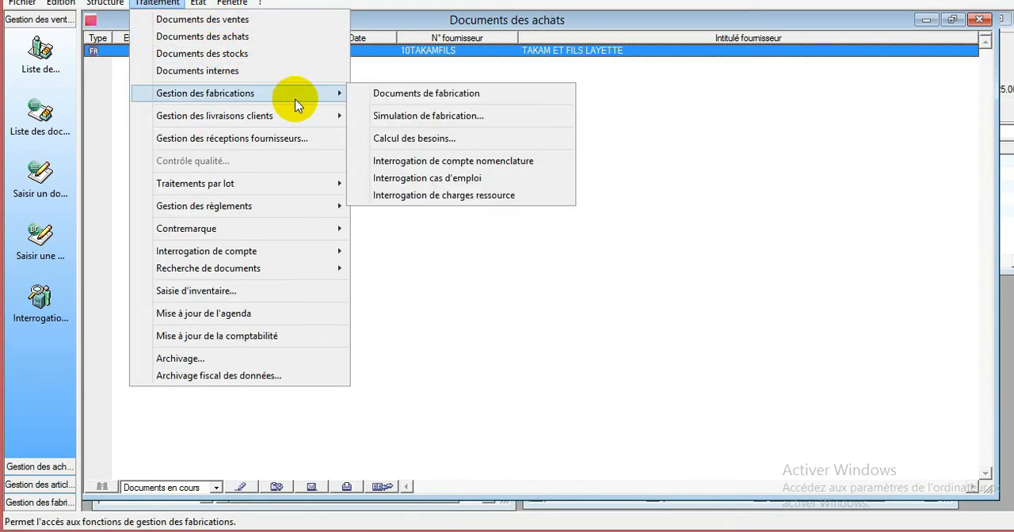
pyautogui.click(410, 101)
pyautogui.doubleClick(449, 79)
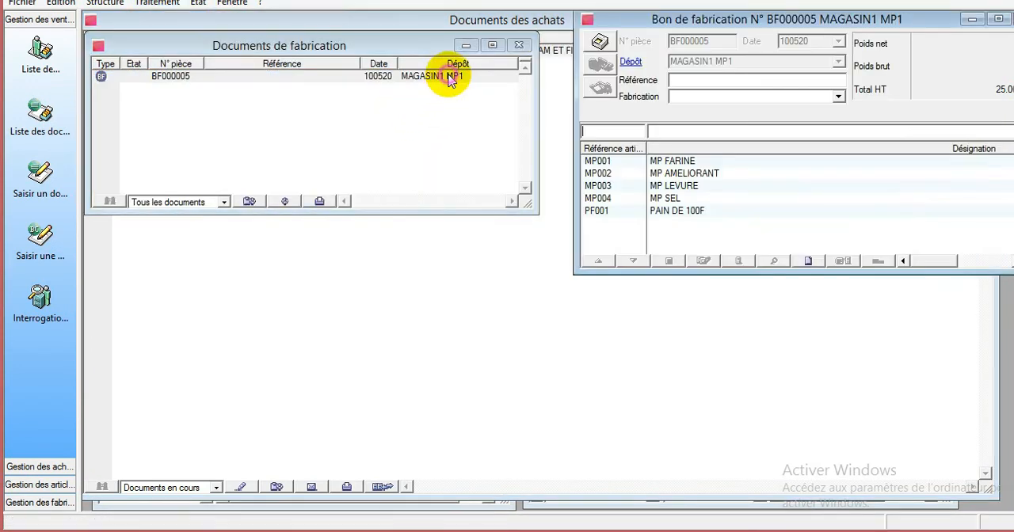
pyautogui.moveTo(814, 18); pyautogui.dragTo(483, 85)
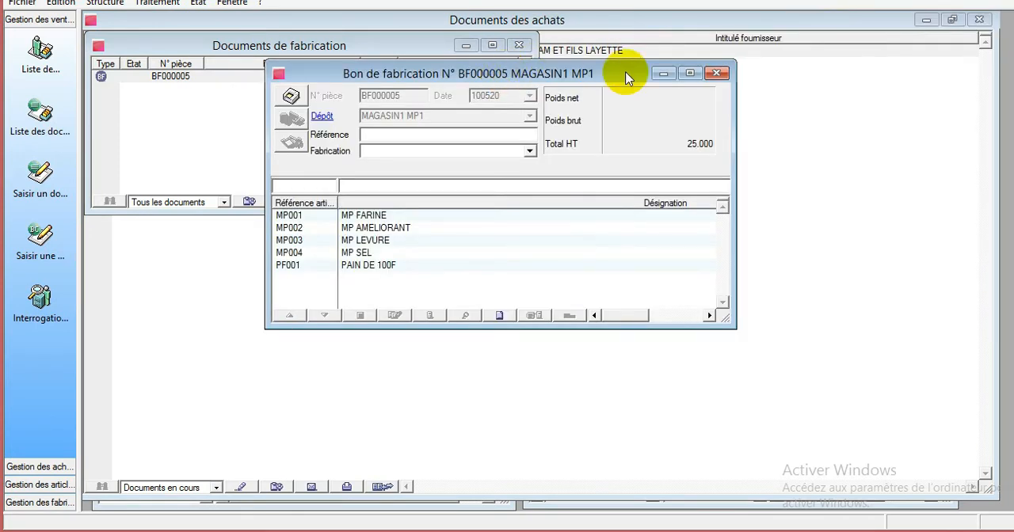
pyautogui.click(691, 74)
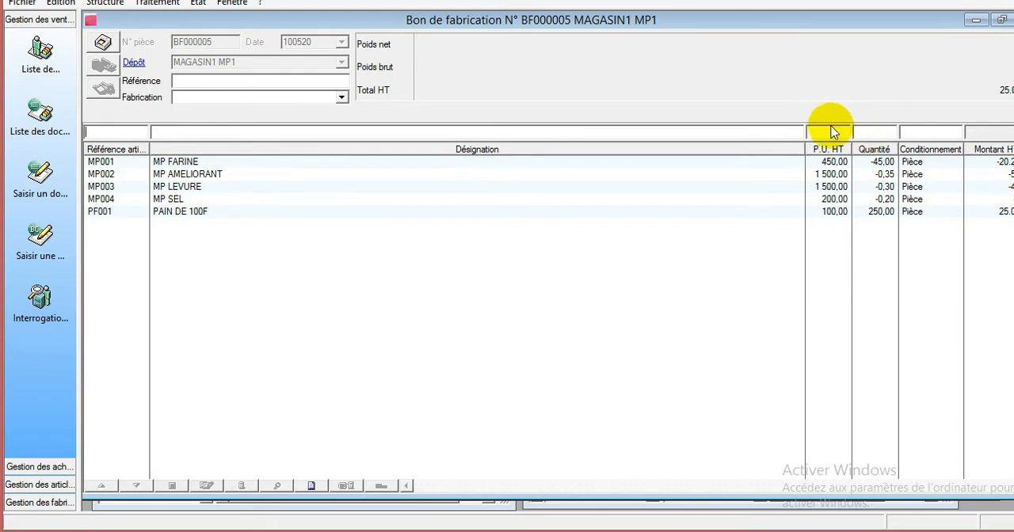
pyautogui.rightClick(809, 171)
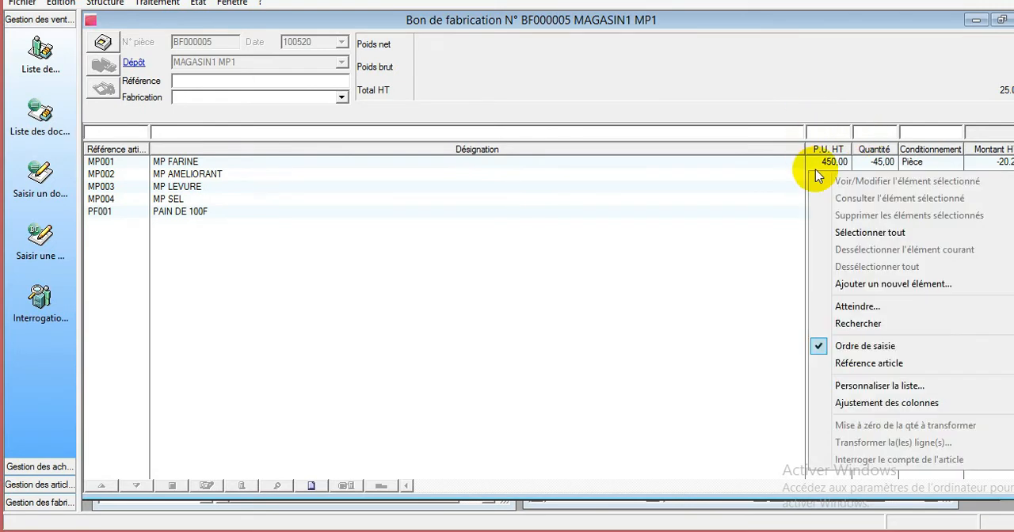
pyautogui.click(1012, 118)
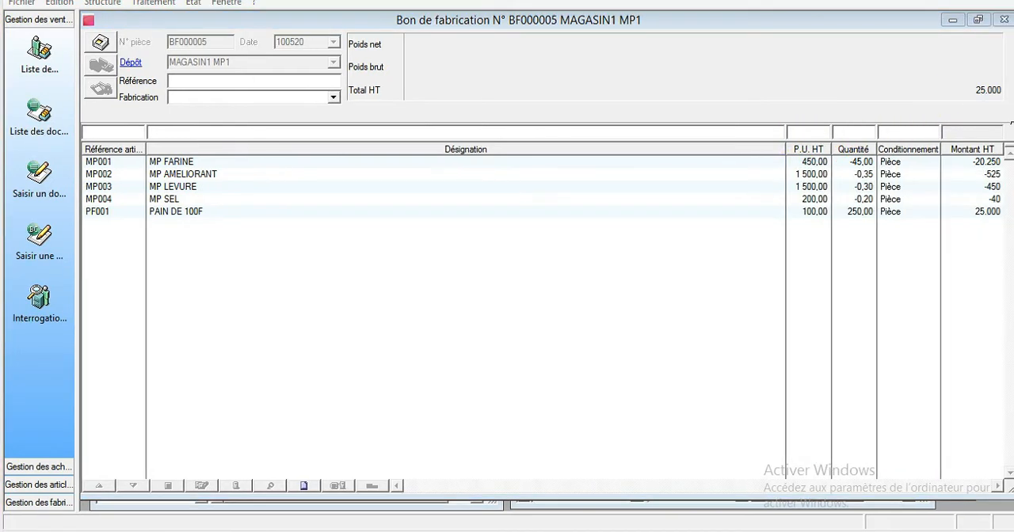
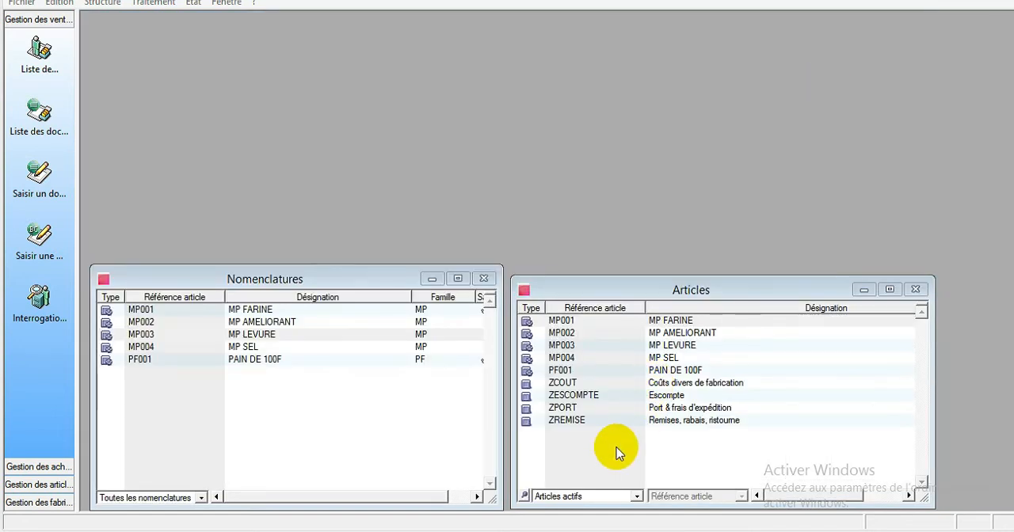
# - Add a new article to the article list with reference MP005 and designation XKCQSJLWXC
pyautogui.click(609, 452)
pyautogui.rightClick(609, 451)
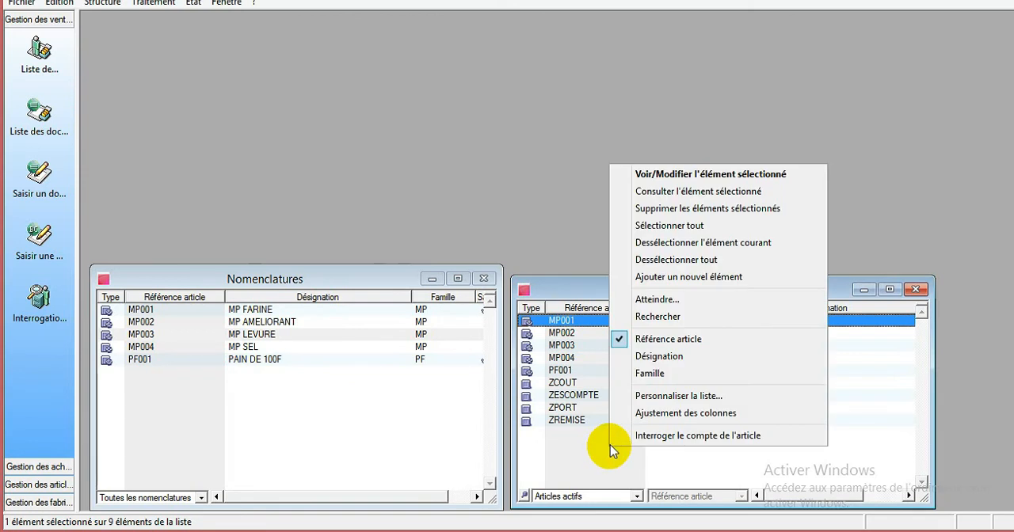
pyautogui.click(669, 278)
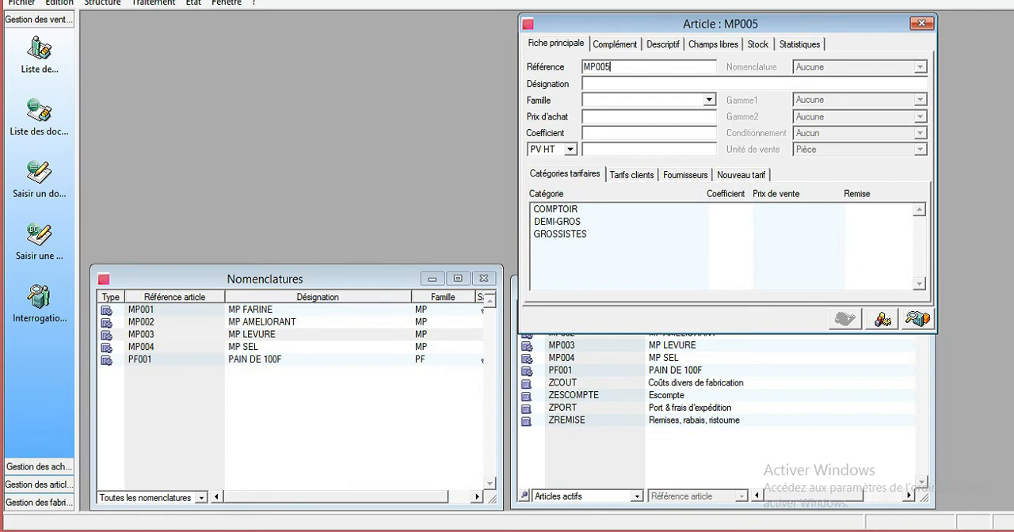
pyautogui.click(594, 82)
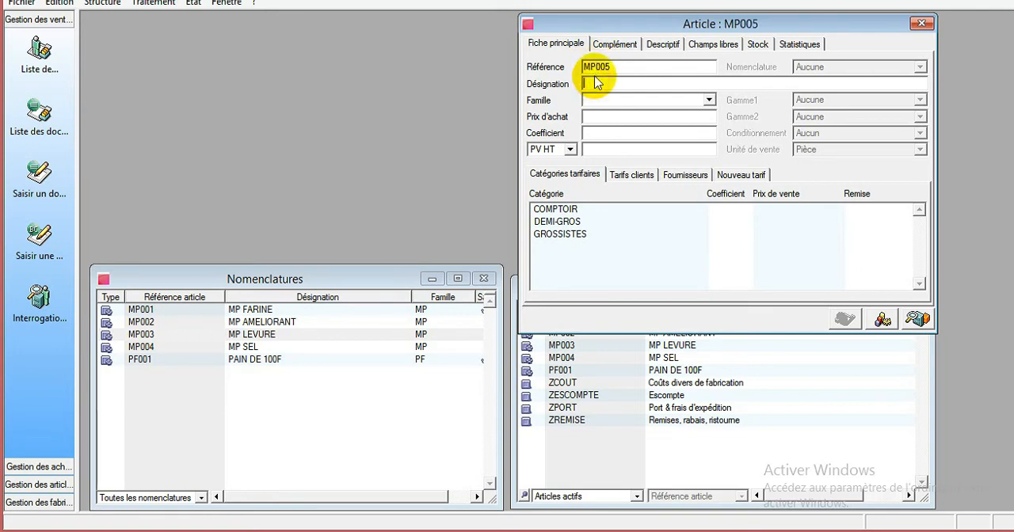
pyautogui.write('XKCQSJLWXC')
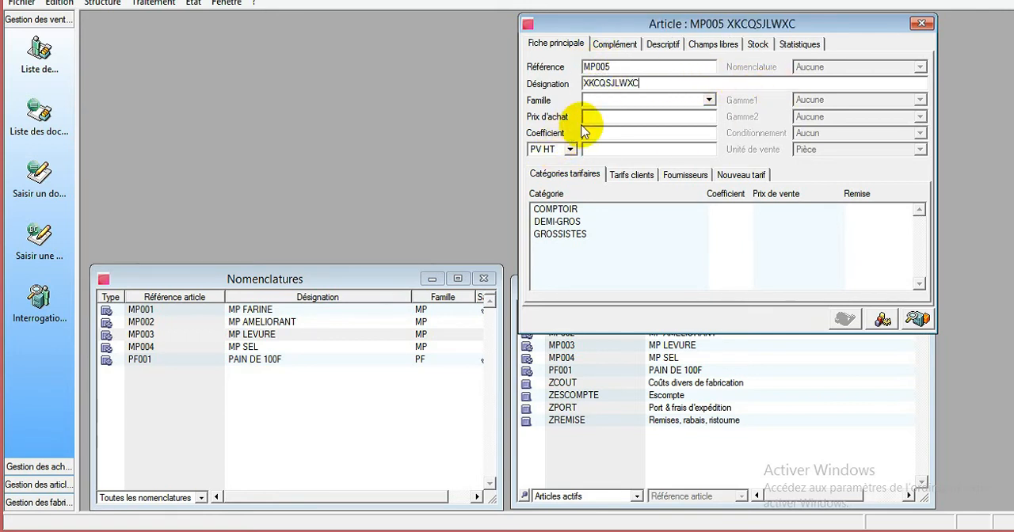
# - Assign article MP005 to family MP, save its main record, and open its nomenclature type choices
pyautogui.click(604, 116)
pyautogui.write('MP')
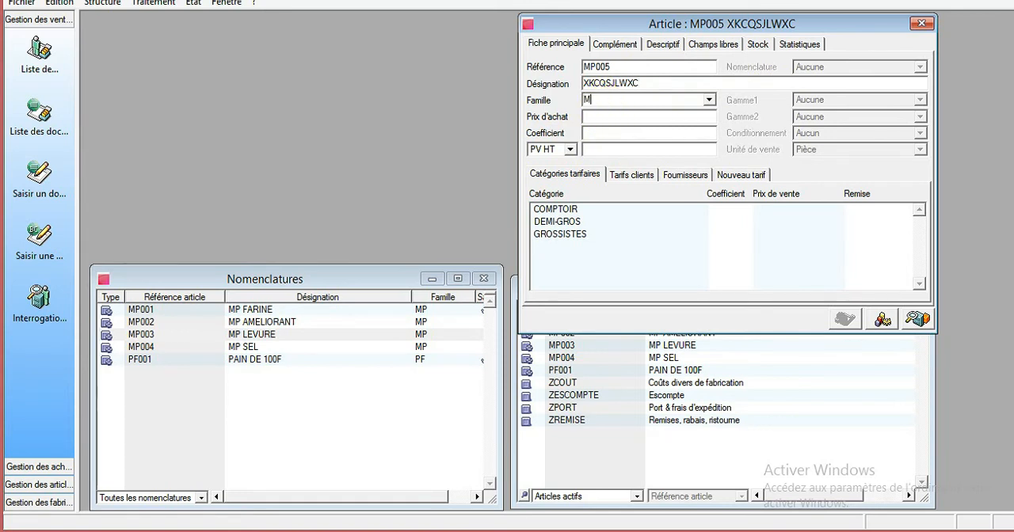
pyautogui.click(709, 102)
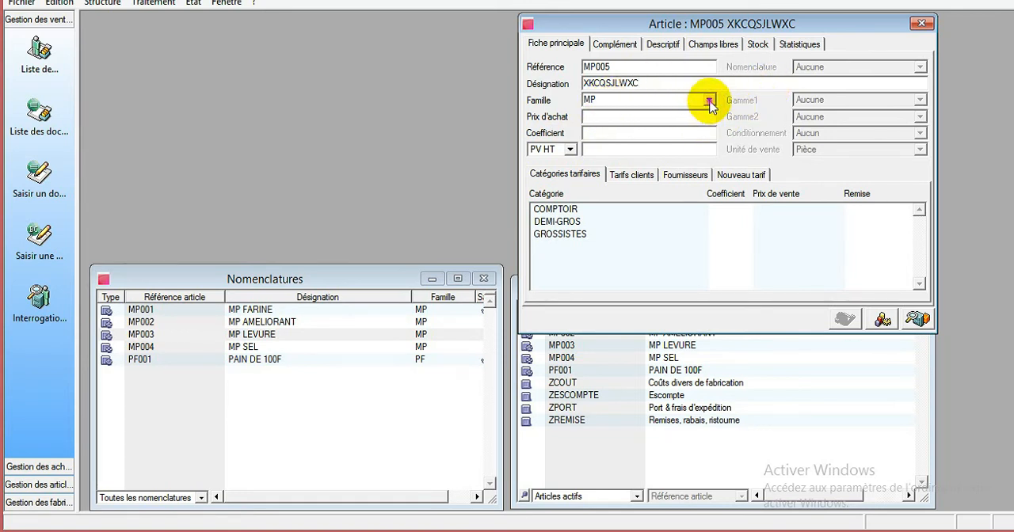
pyautogui.click(715, 101)
pyautogui.click(797, 116)
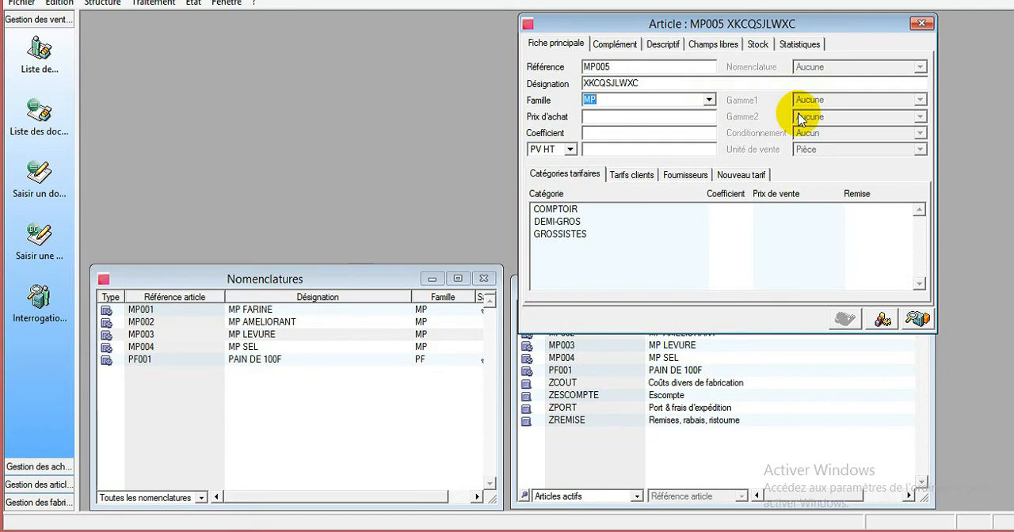
pyautogui.click(602, 117)
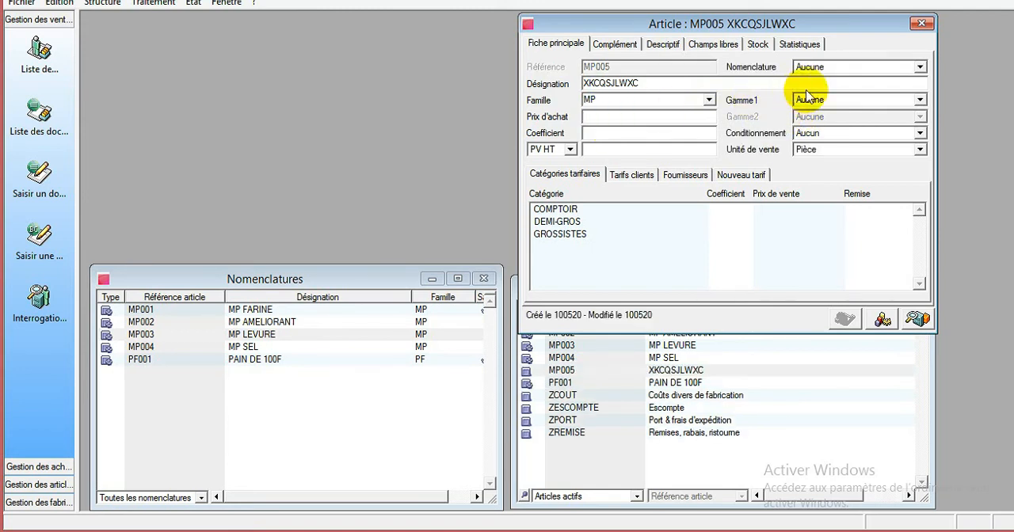
pyautogui.click(824, 68)
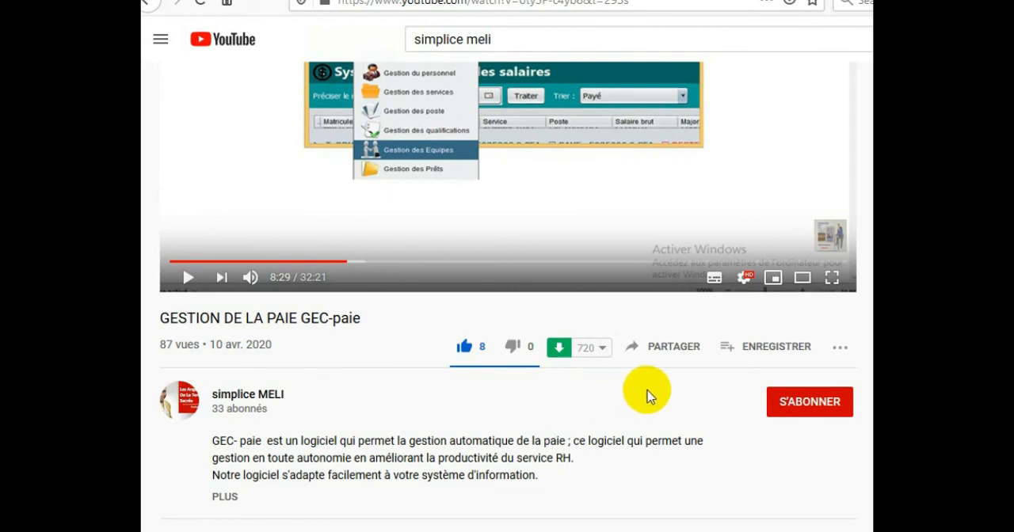
# - In YouTube, subscribe to the channel that published GESTION DE LA PAIE GEC-paie and open its notification options
pyautogui.click(786, 407)
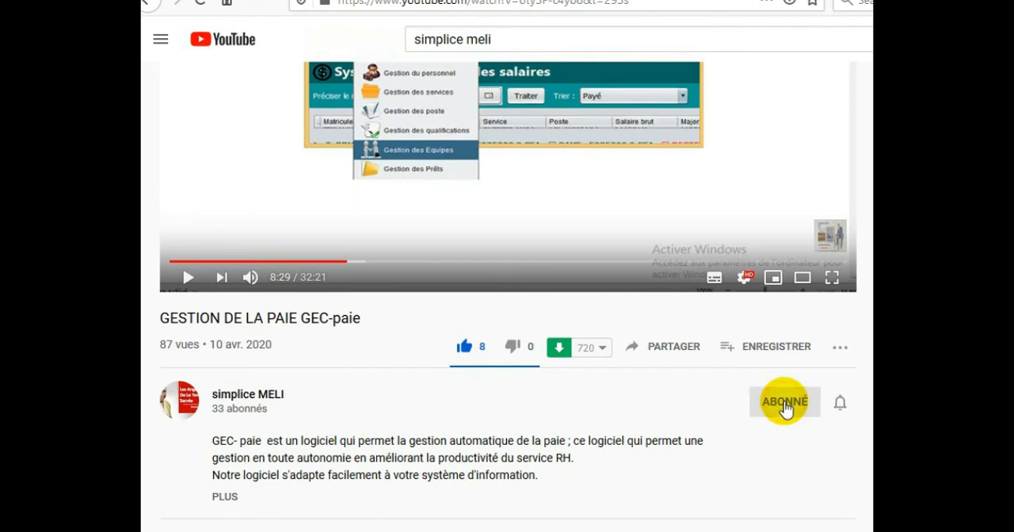
pyautogui.click(840, 405)
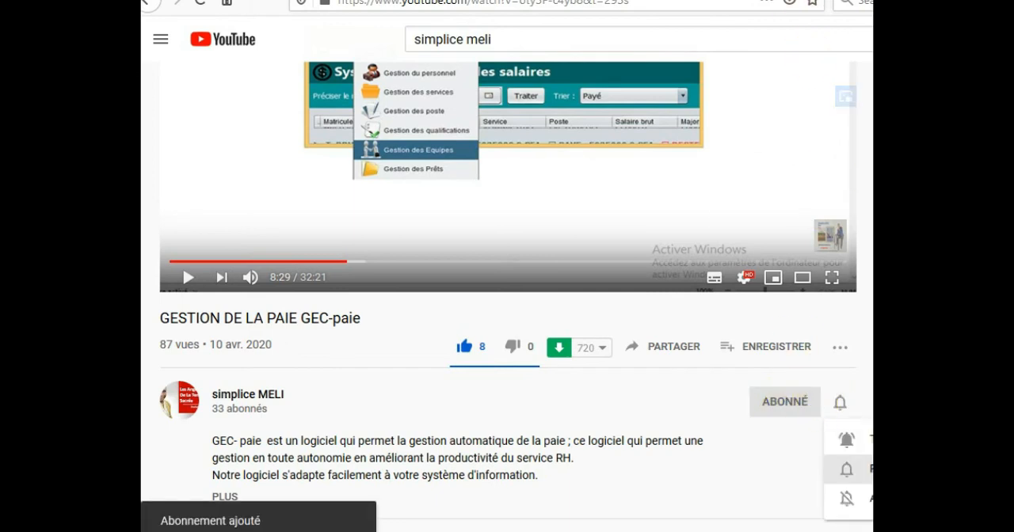